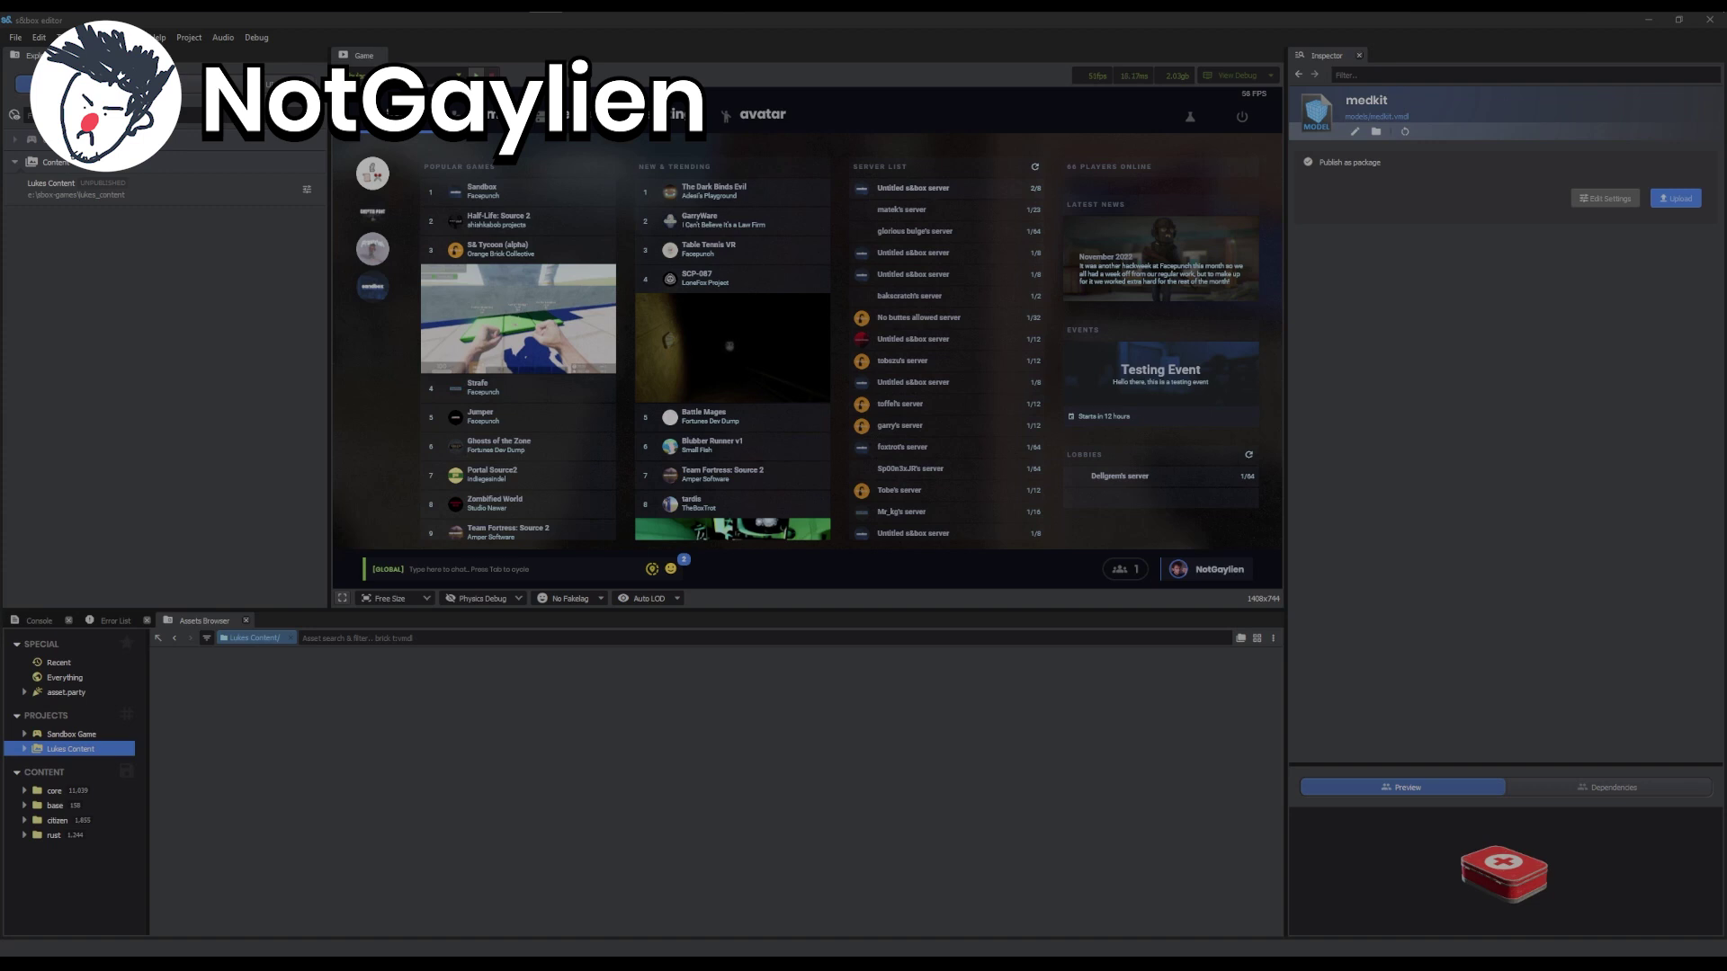
Switch to File Explorer and delete the existing models folder from the lukes_content project folder
left_click(81, 792)
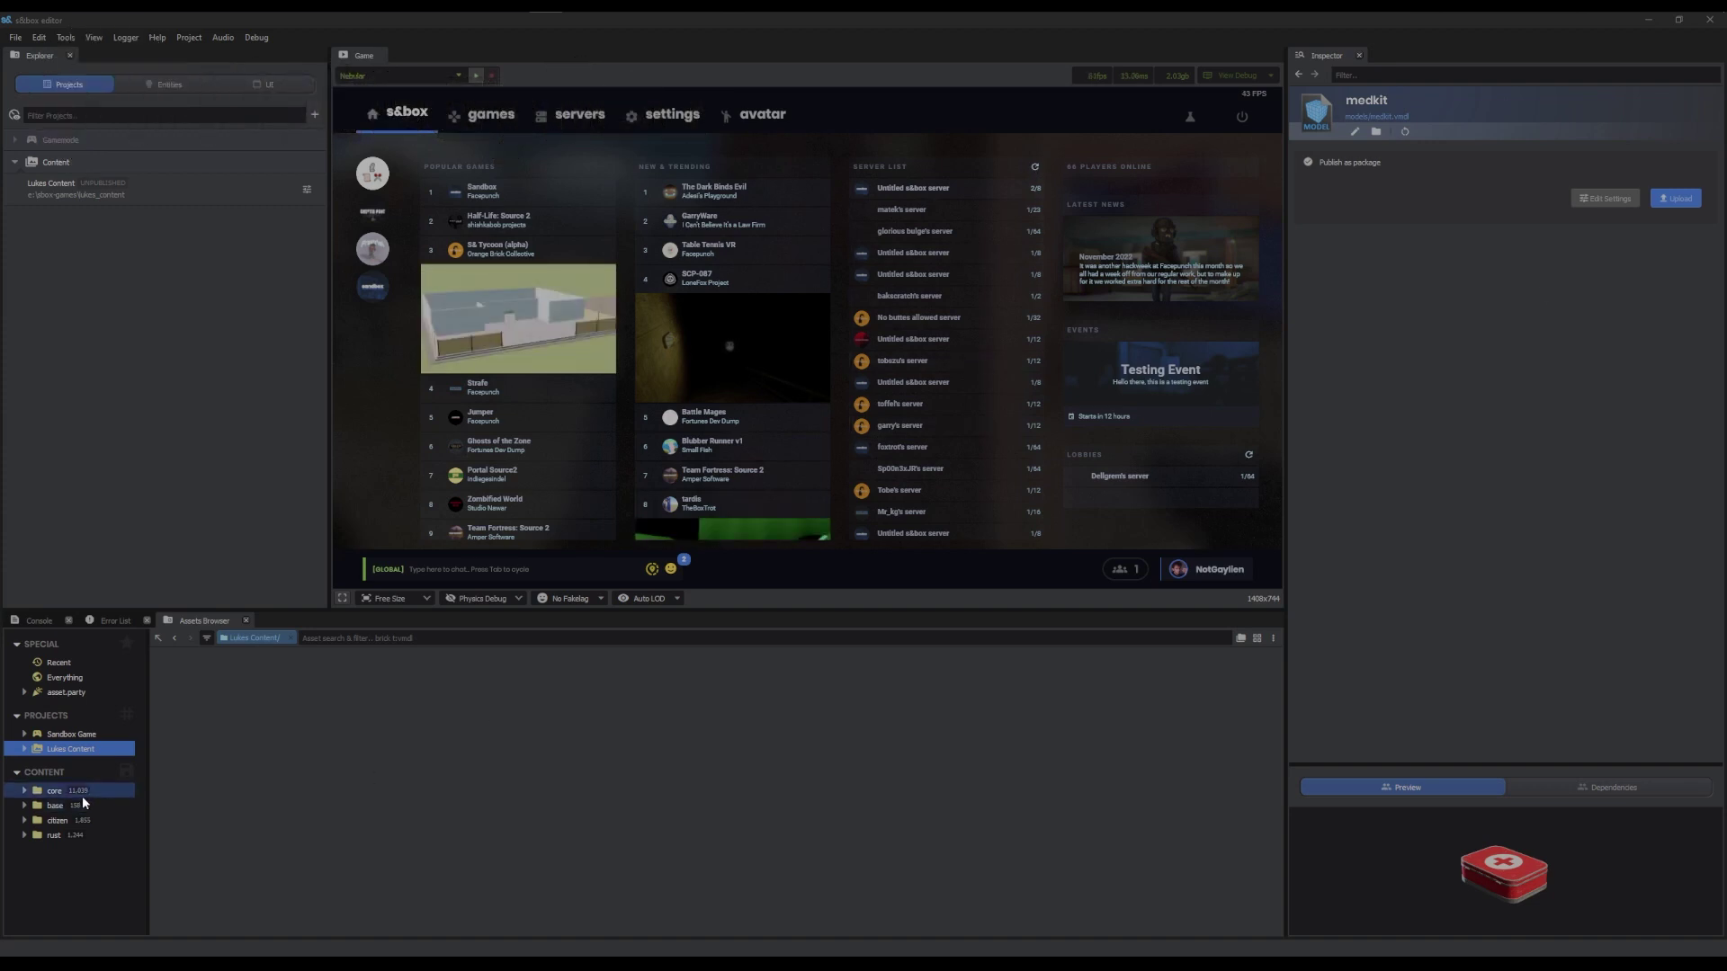
left_click(73, 805)
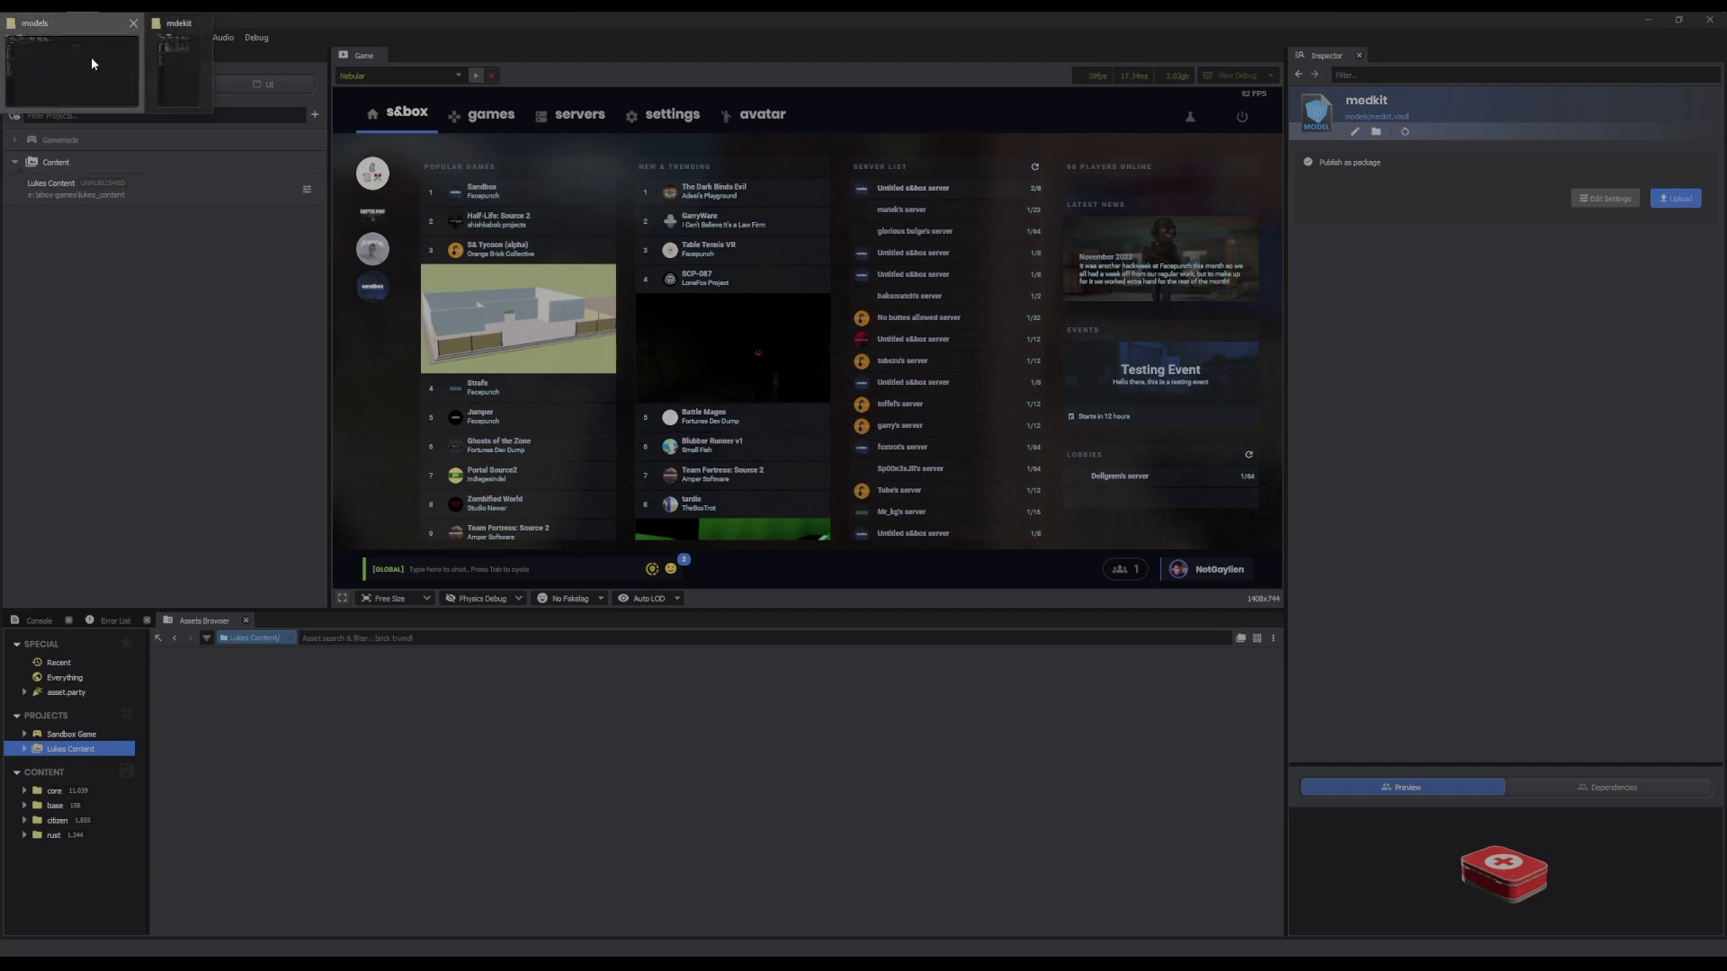
left_click(90, 57)
left_click(250, 120)
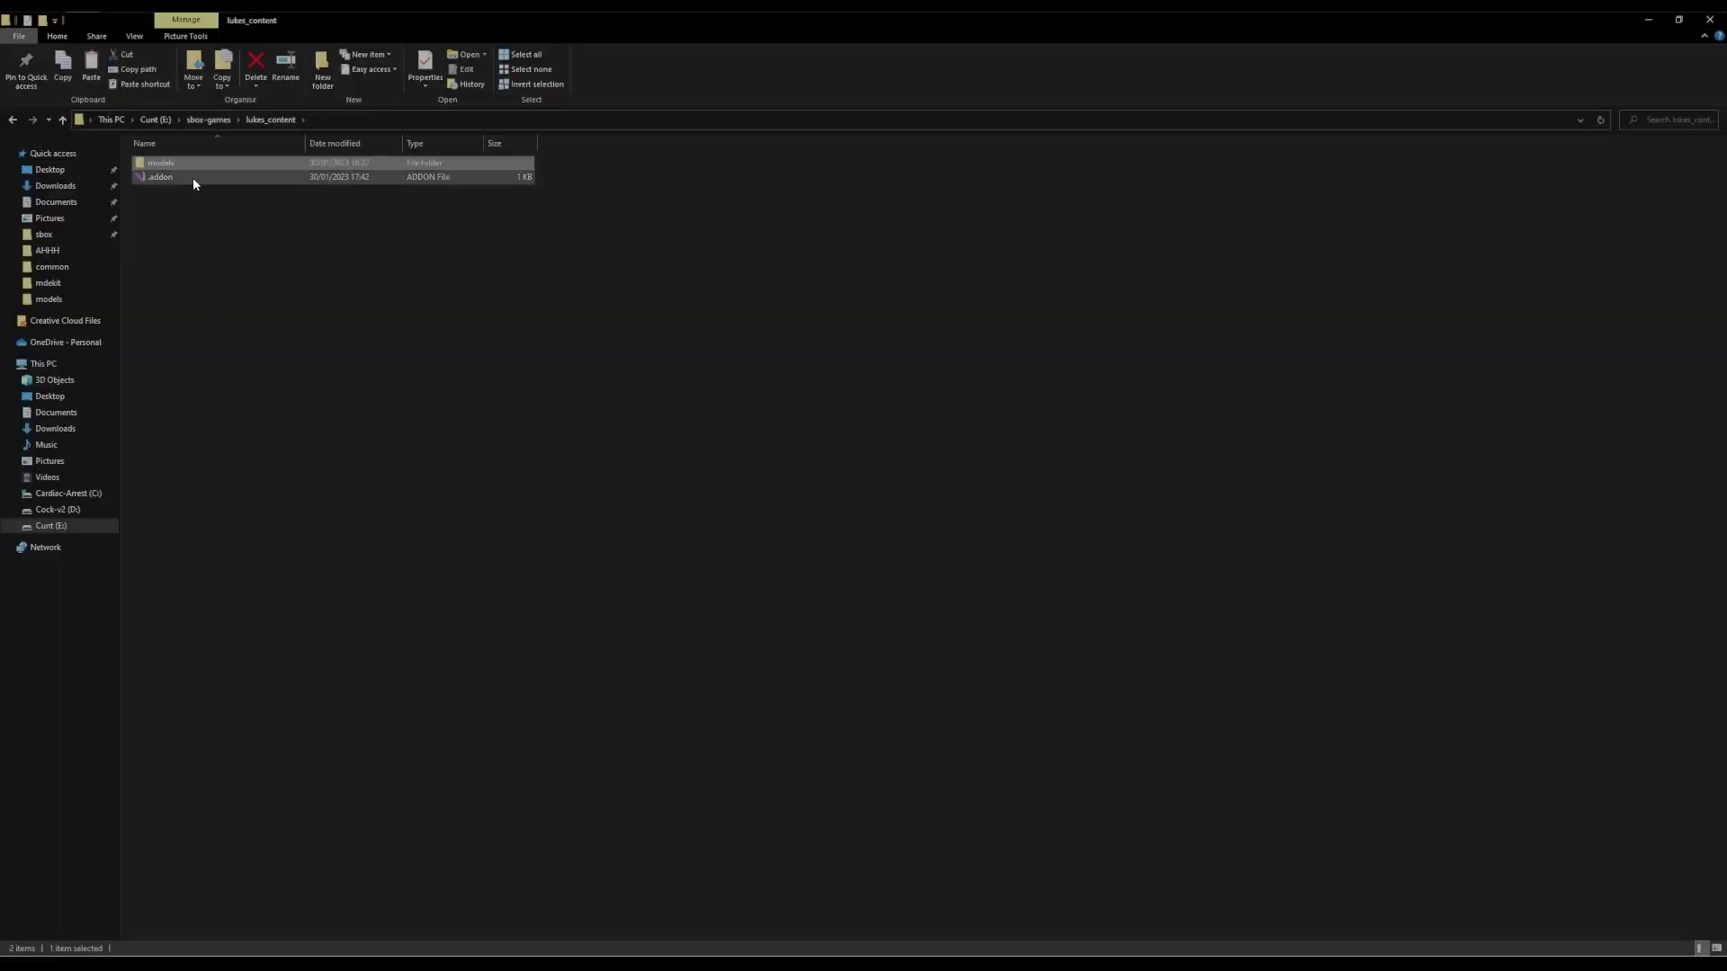
key("Delete")
Create a new folder named models in lukes_content
right_click(234, 280)
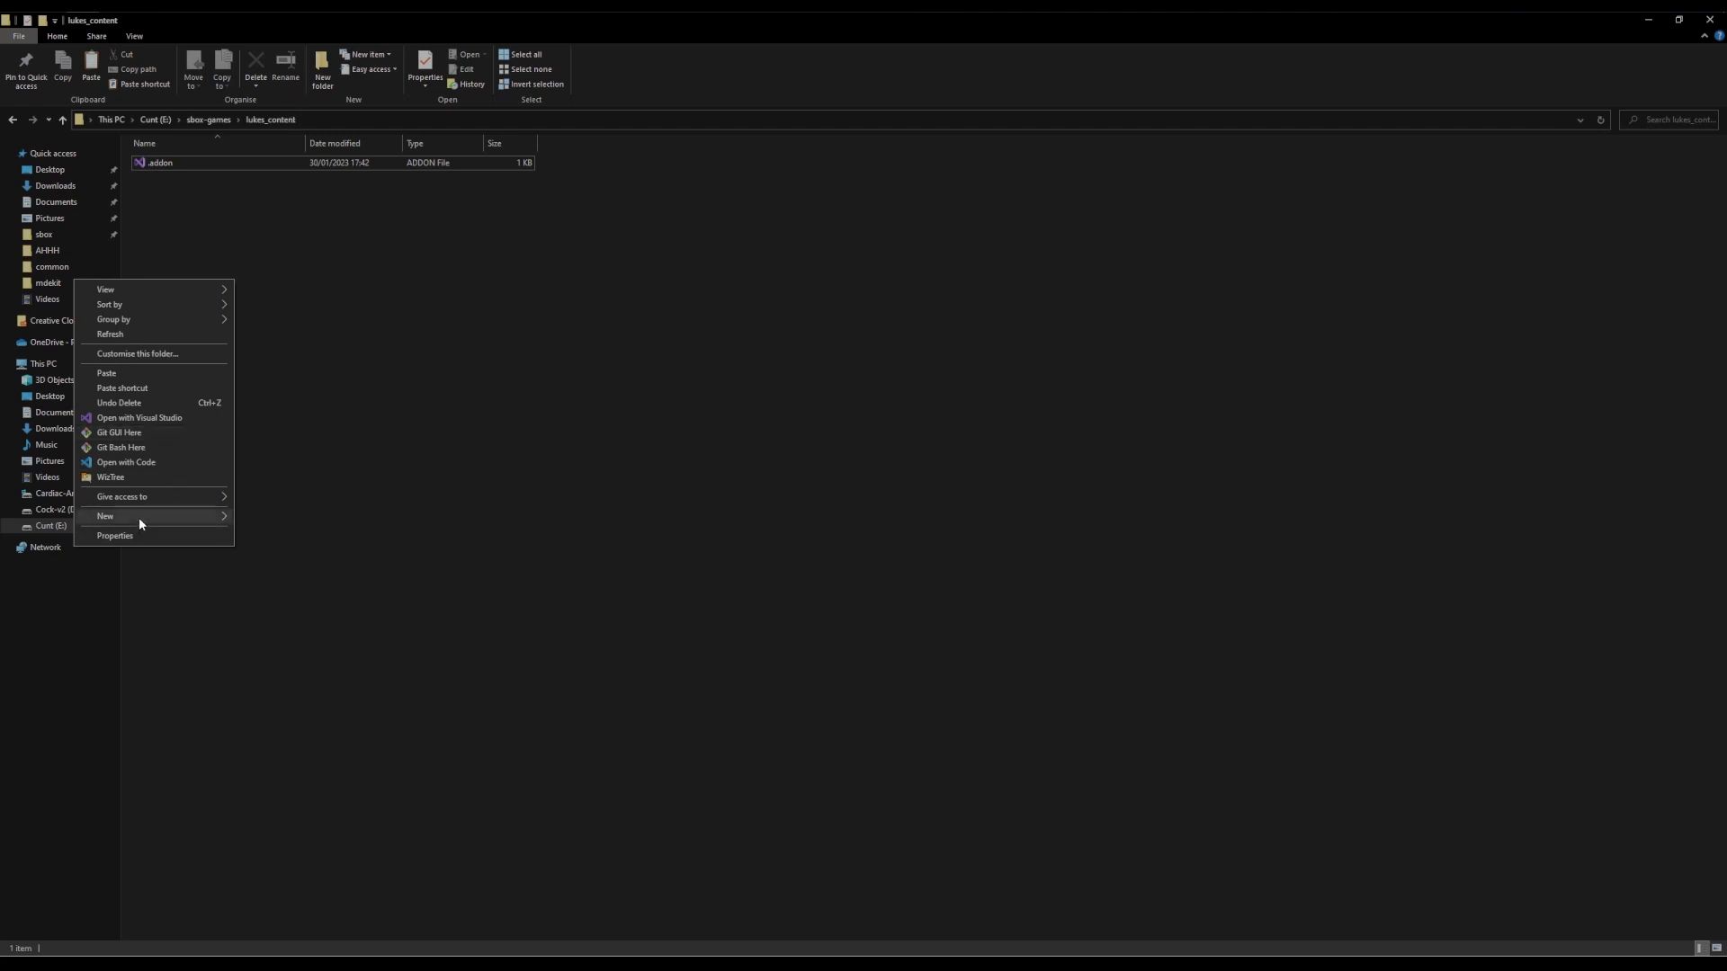
mouse_move(138, 516)
left_click(259, 516)
type("models")
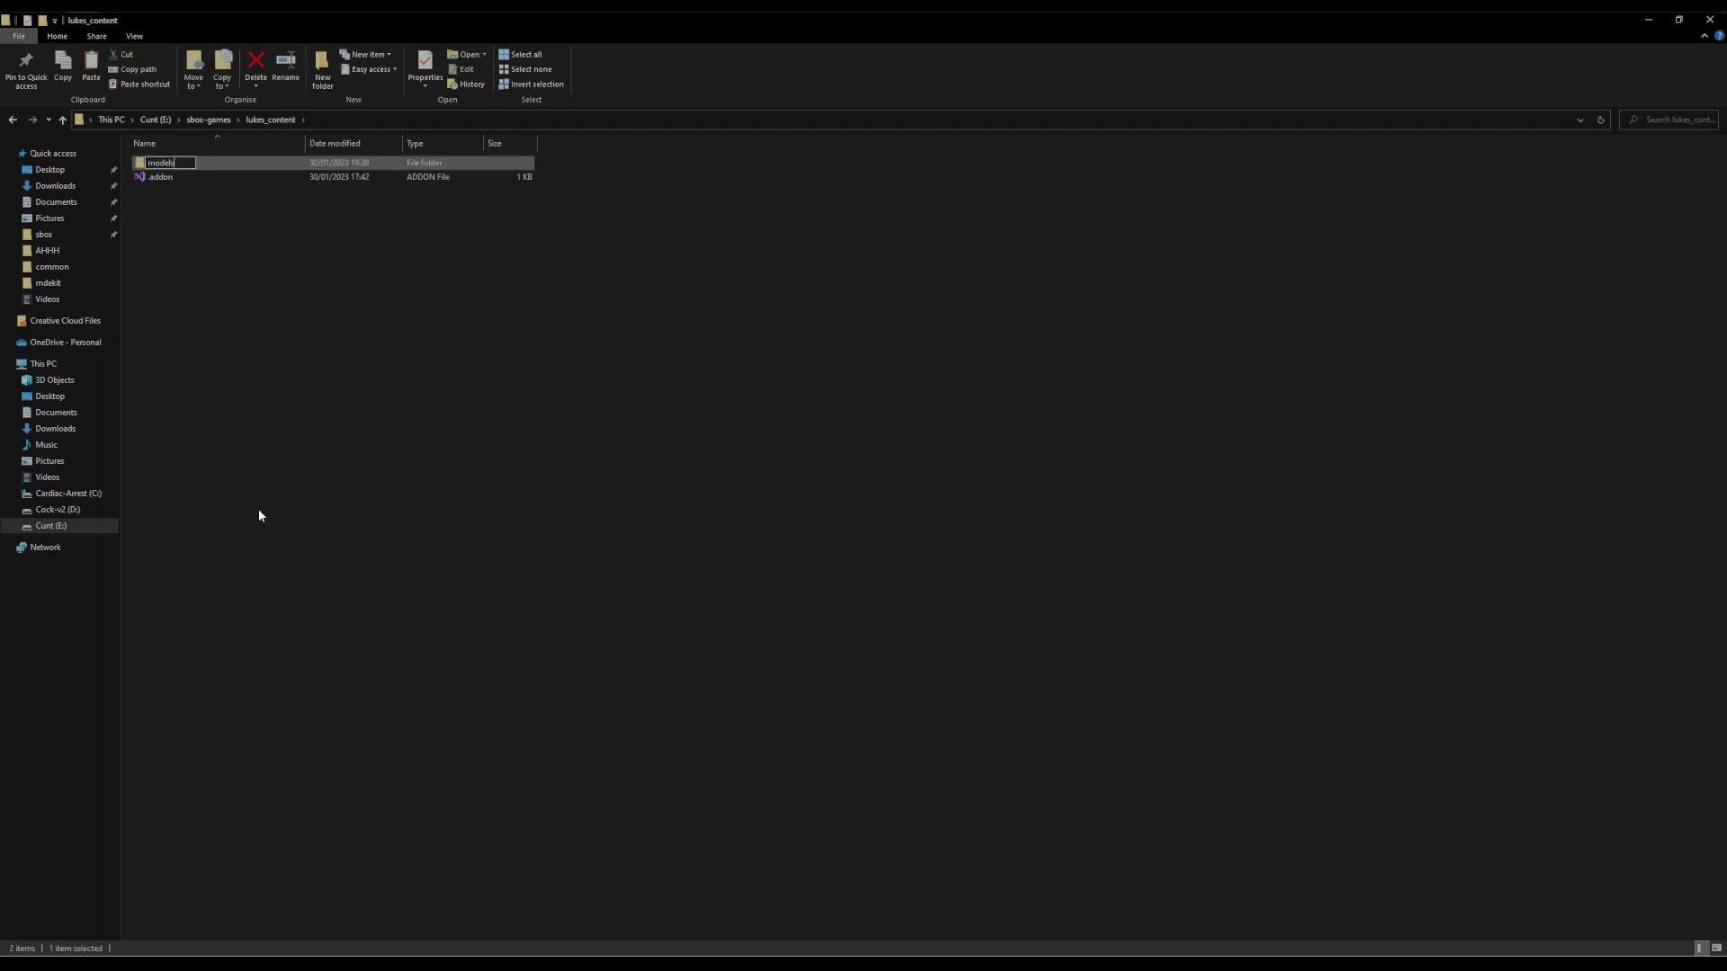
key("Return")
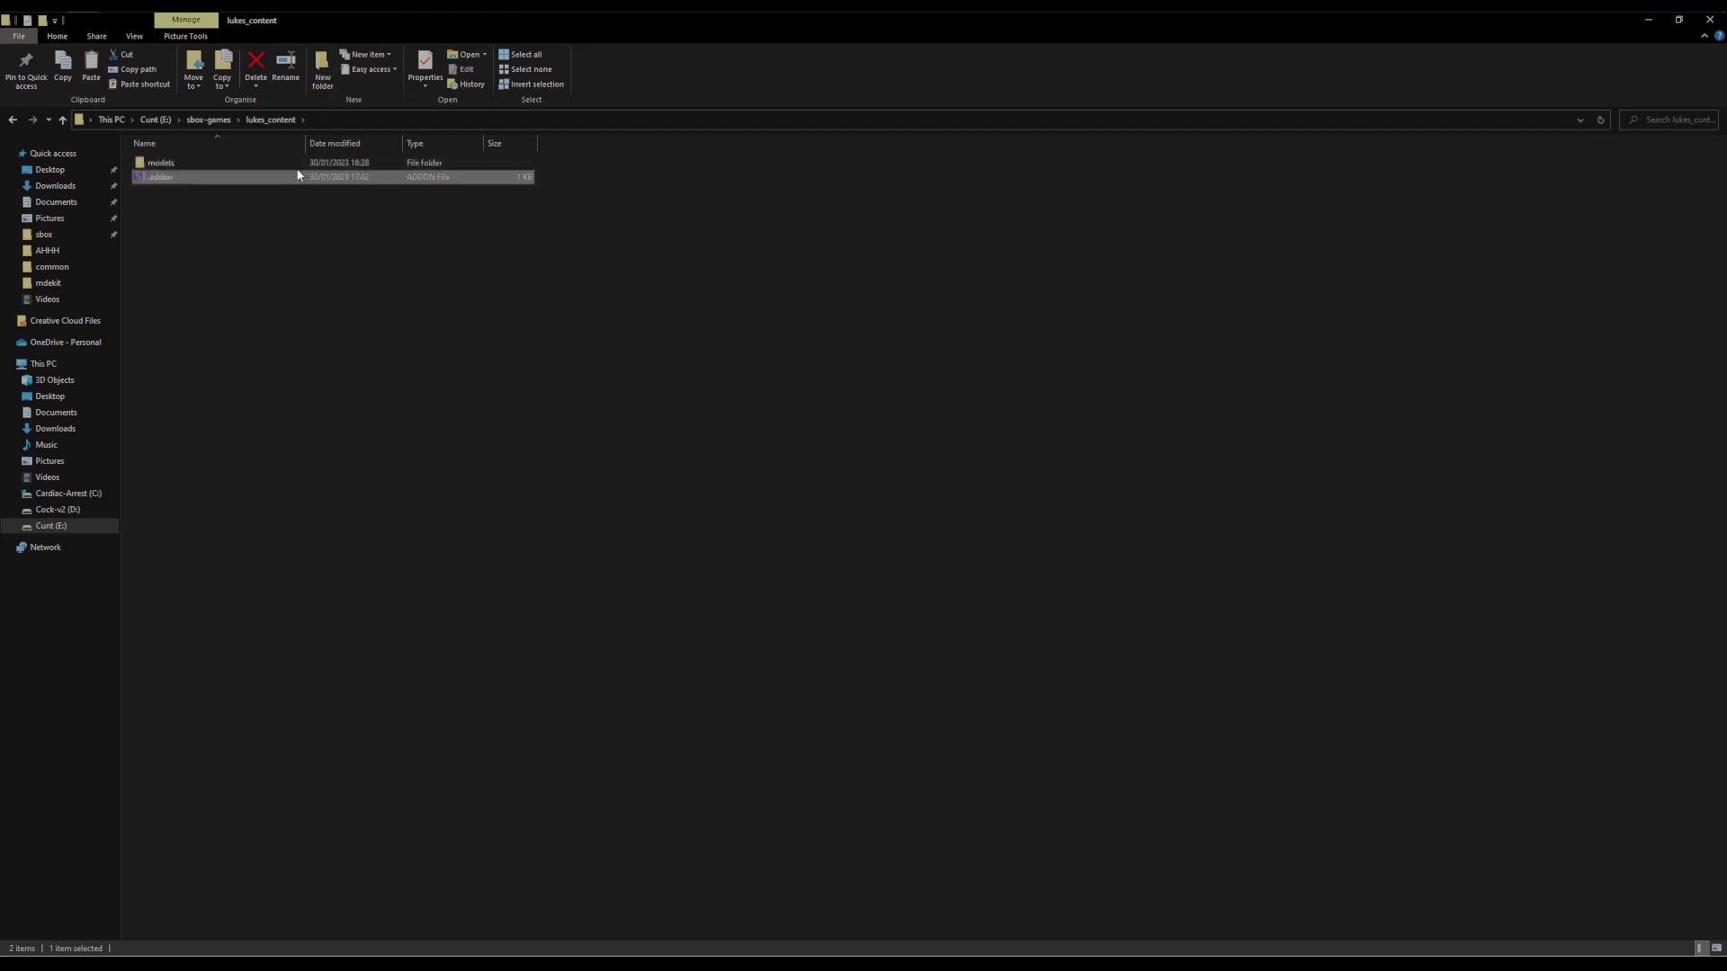
Open the new models folder and copy its full path
double_click(299, 164)
left_click(382, 120)
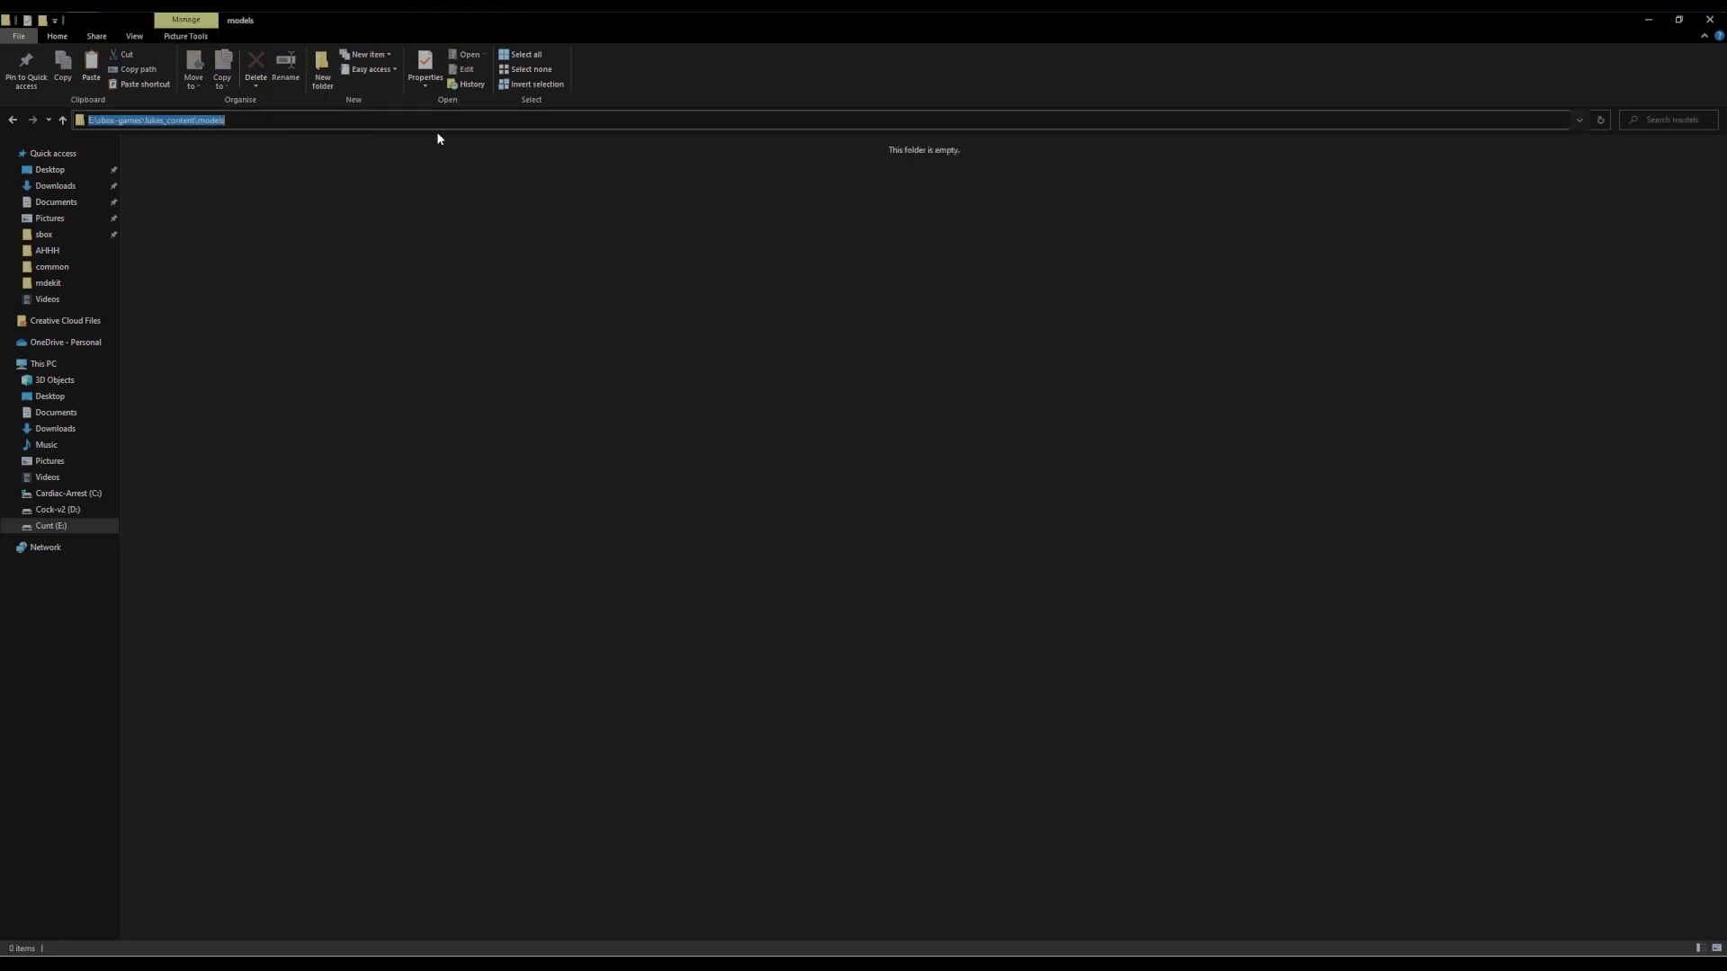
key("ctrl+c")
Switch to Blender and examine the medkit model from several angles, along with the available export formats
key("alt+Tab")
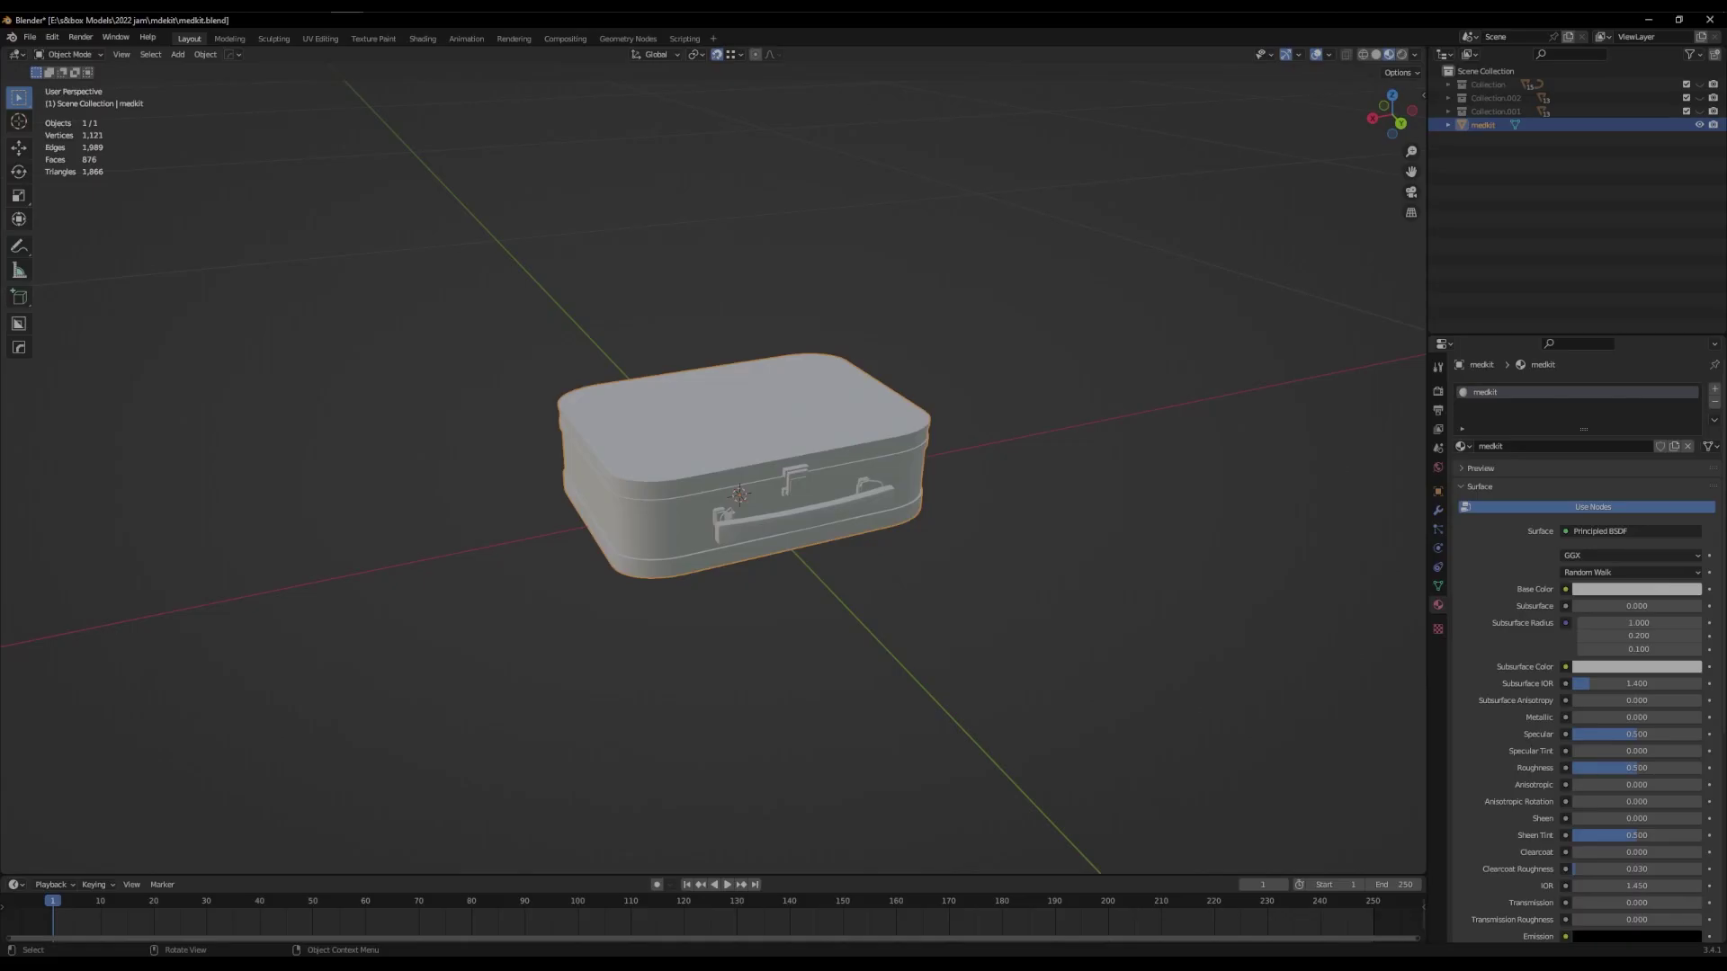
middle_click_drag(884, 556, 909, 468)
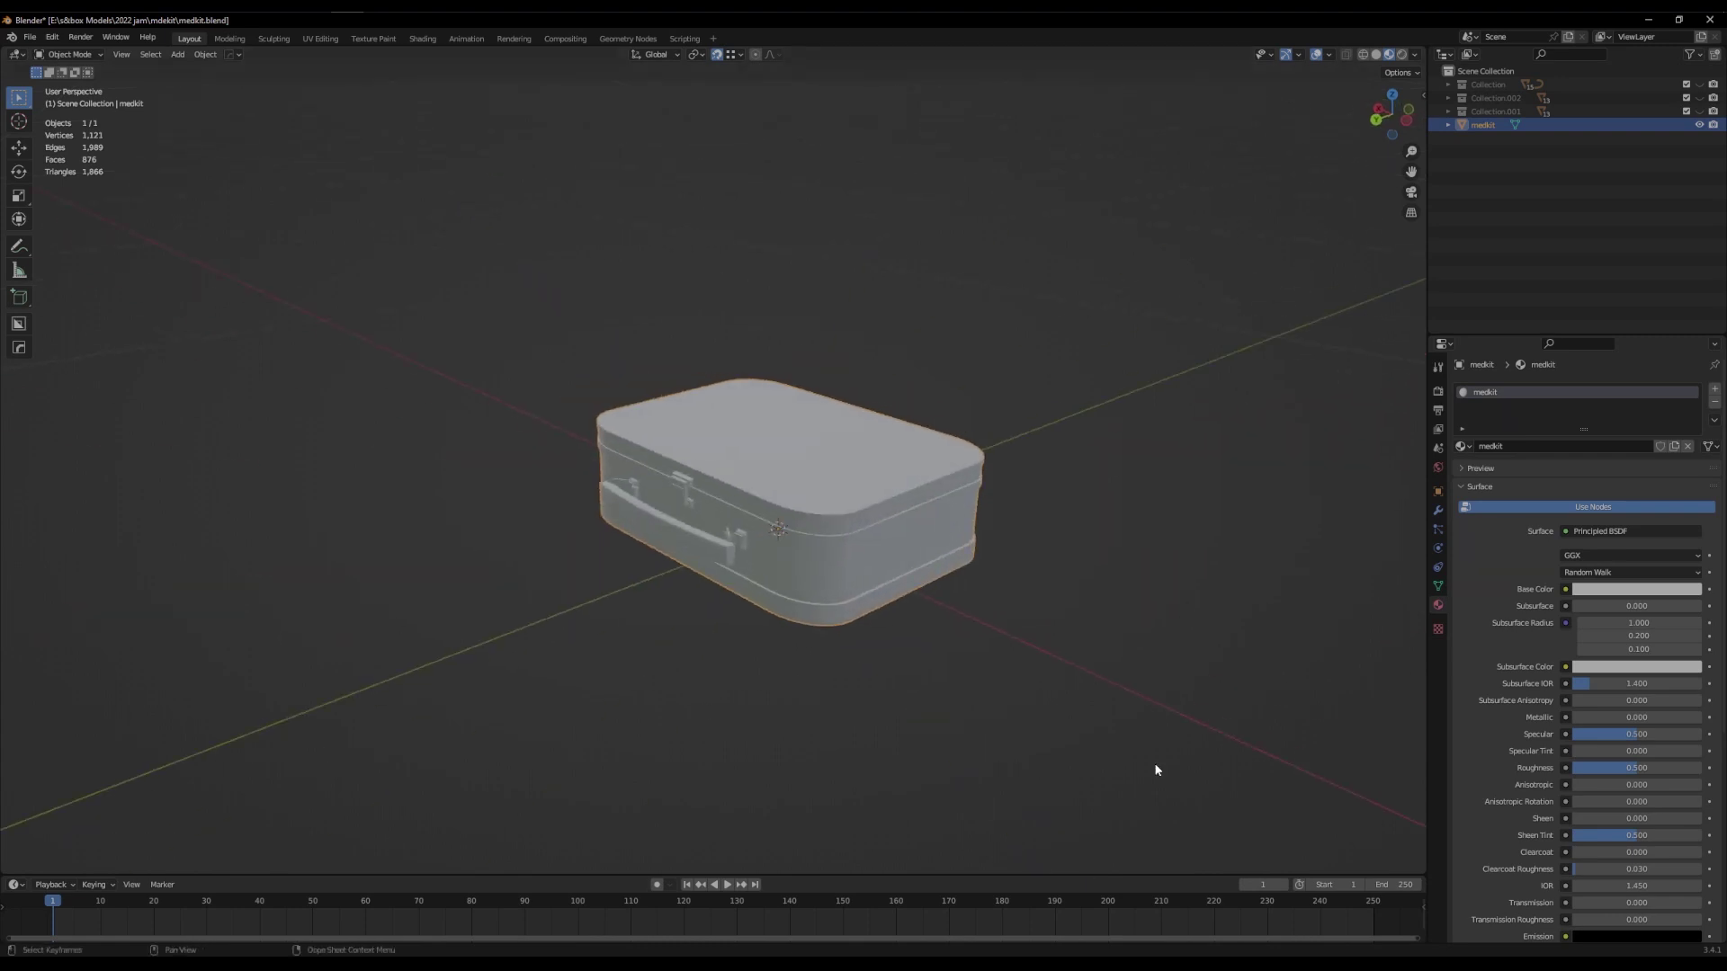
middle_click_drag(1152, 767, 951, 326)
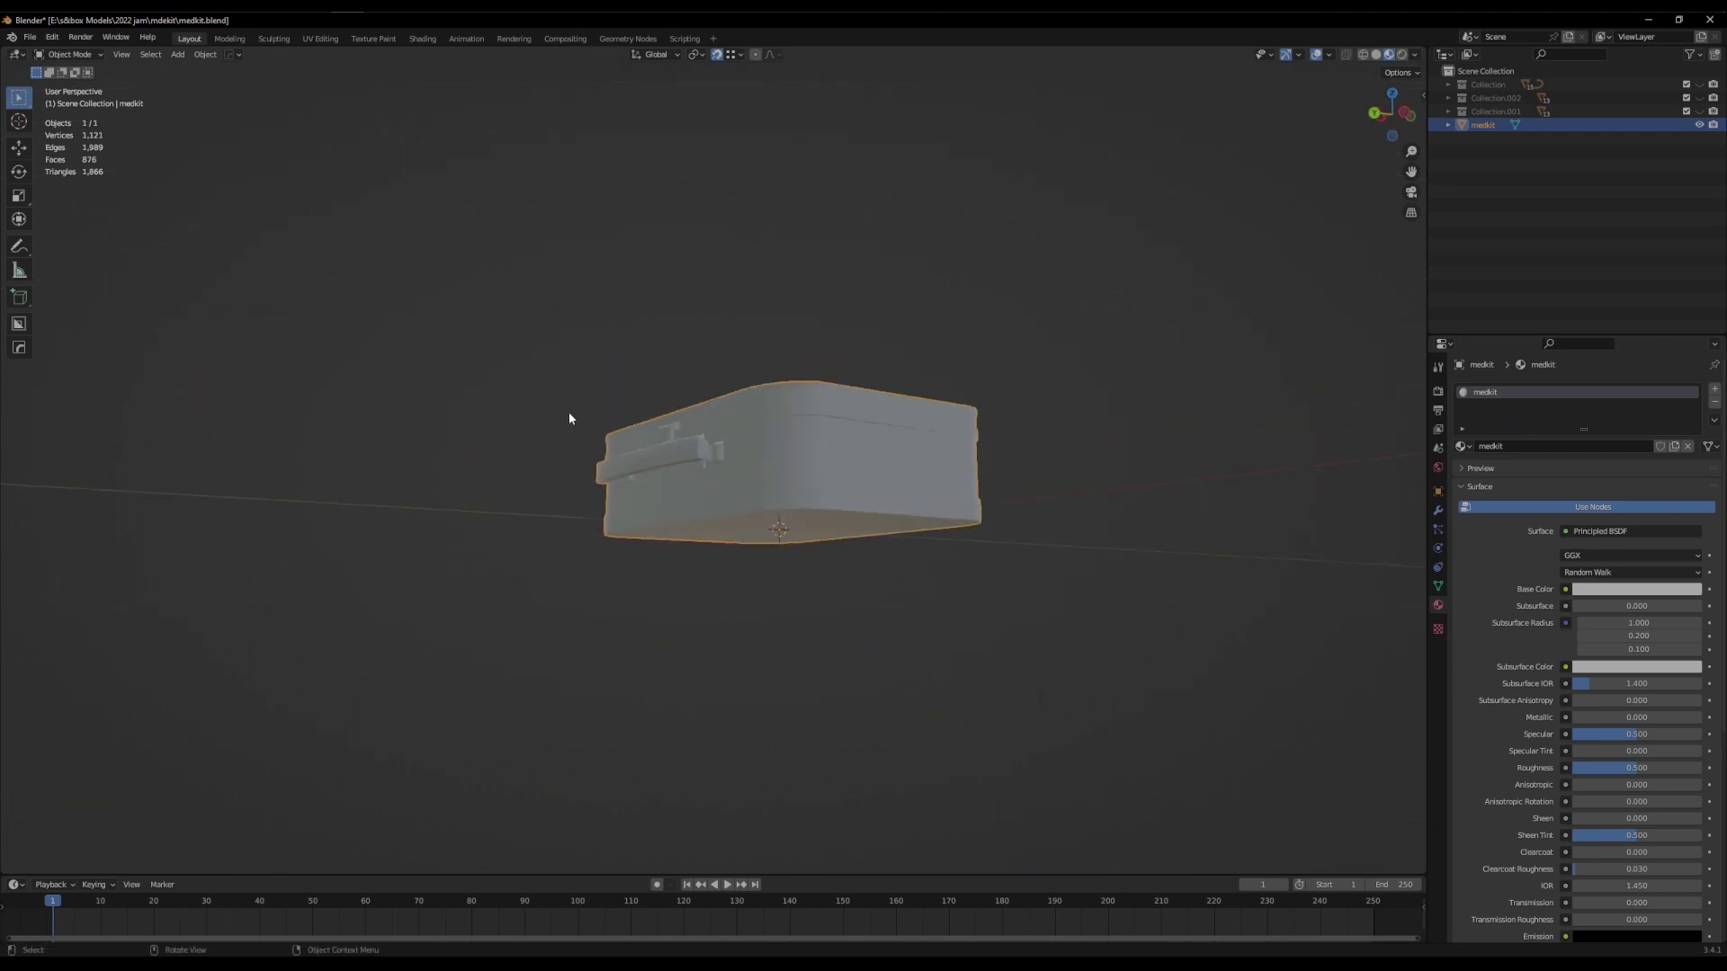
middle_click_drag(569, 419, 1082, 363)
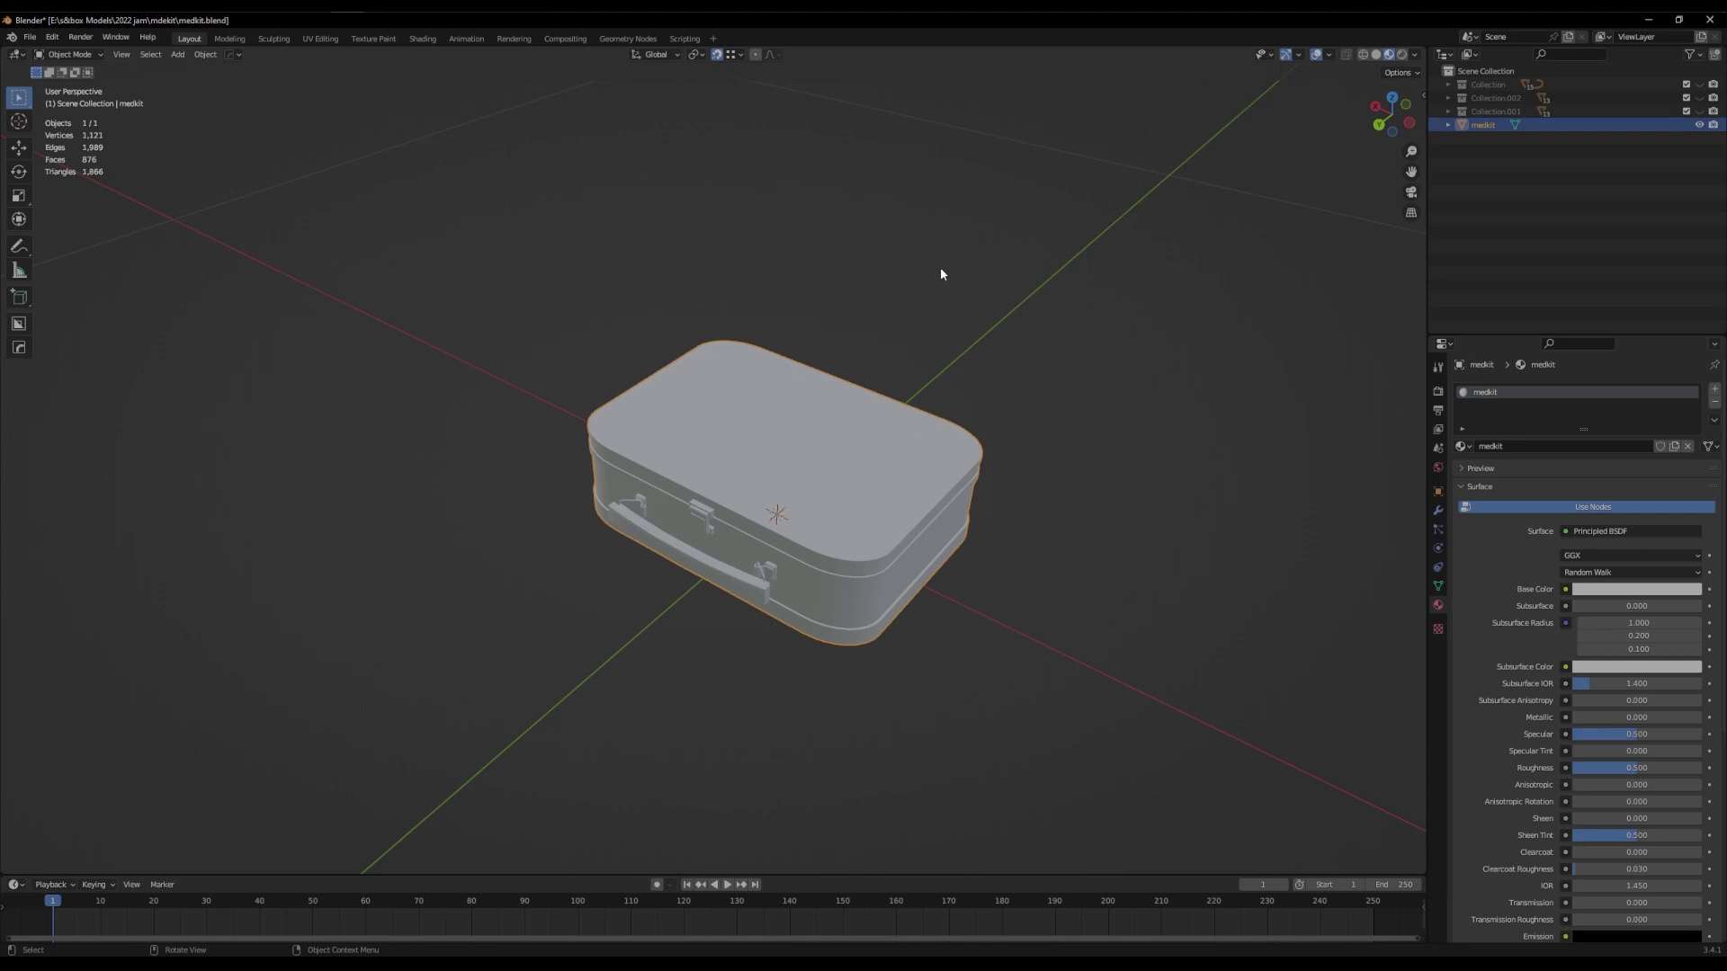
middle_click_drag(795, 435, 717, 482)
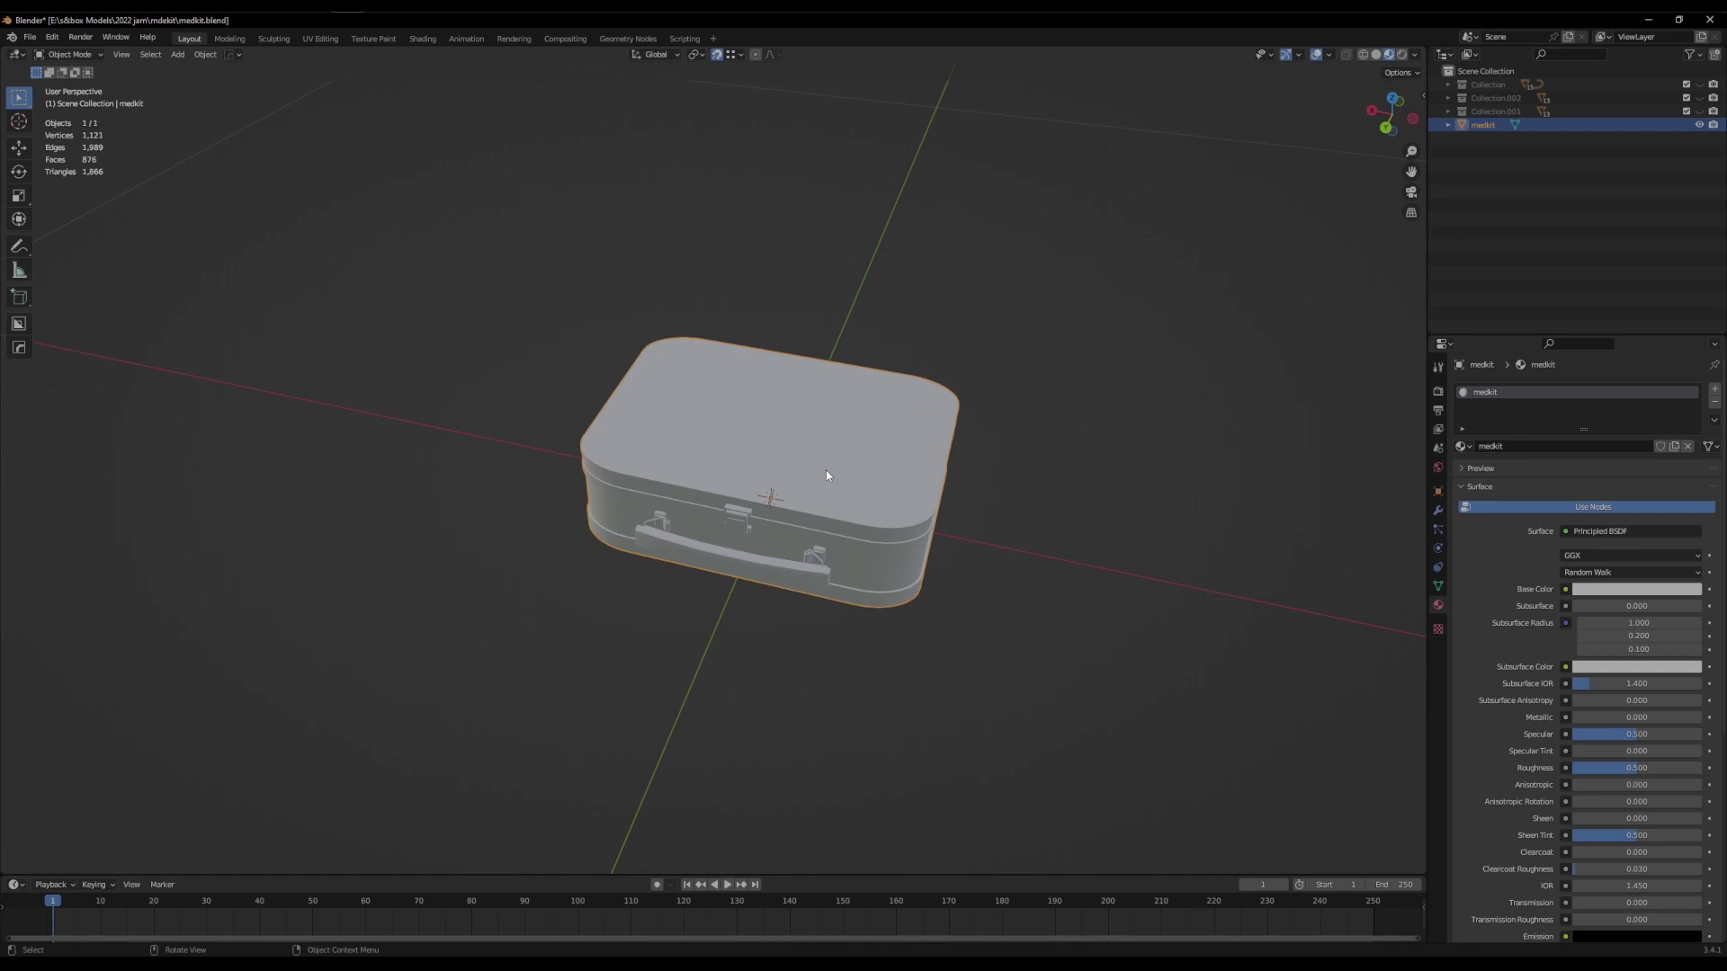
left_click(30, 36)
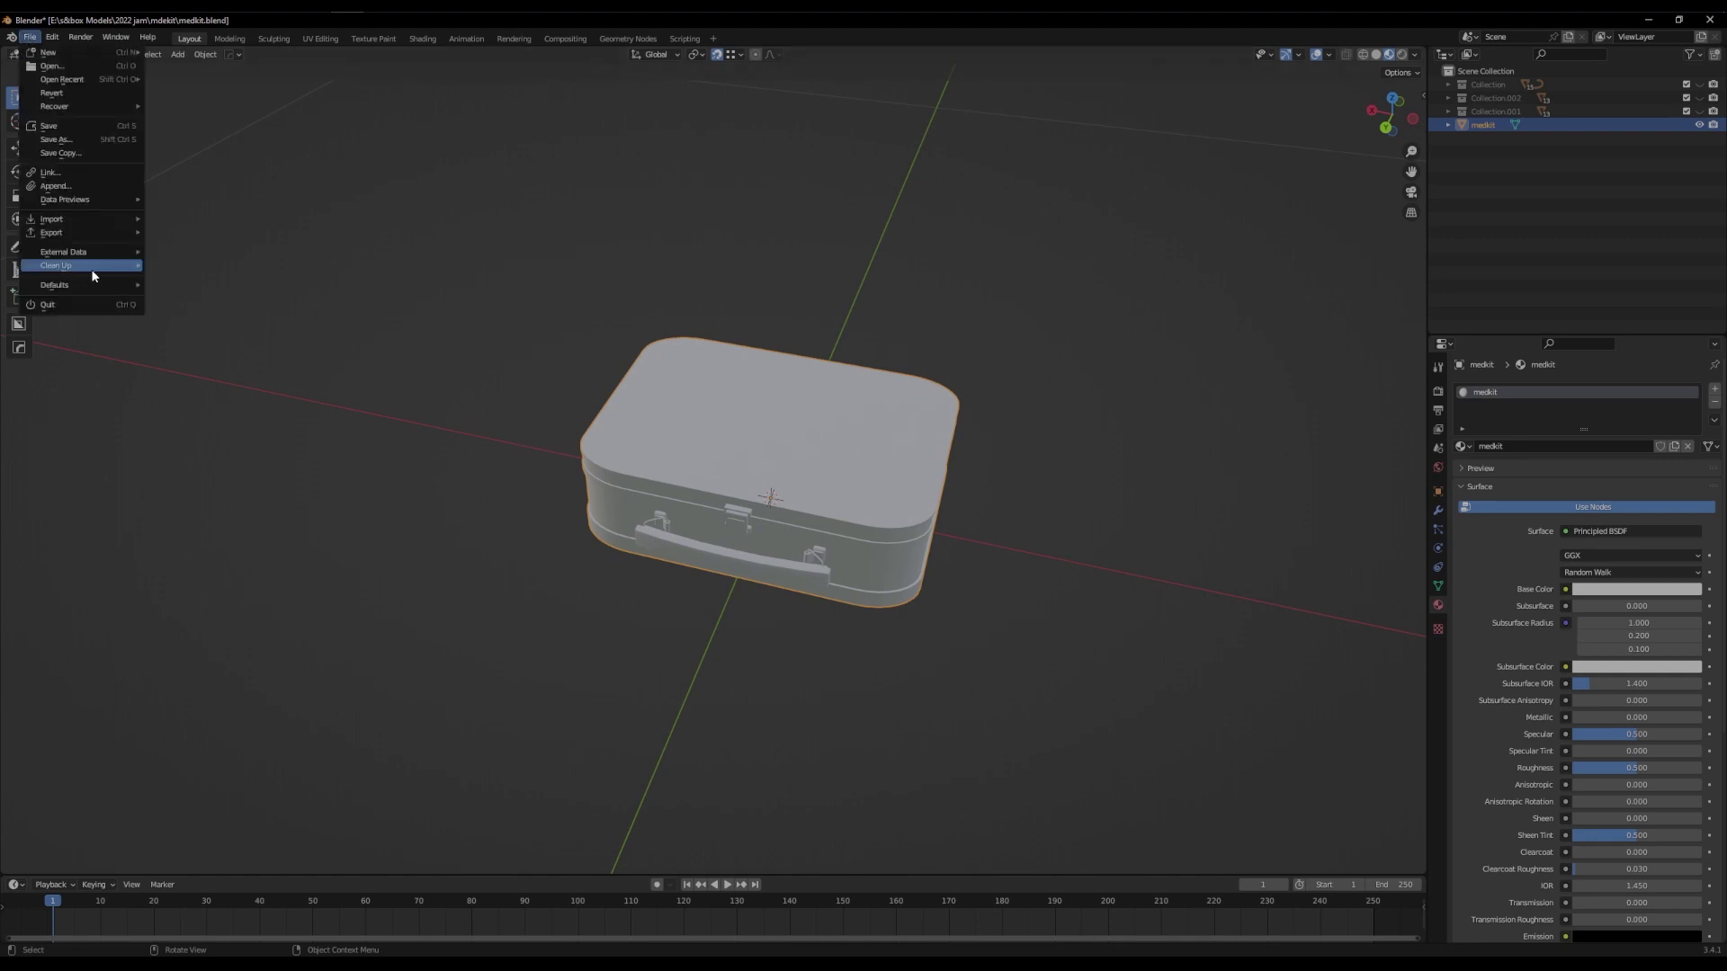
mouse_move(77, 237)
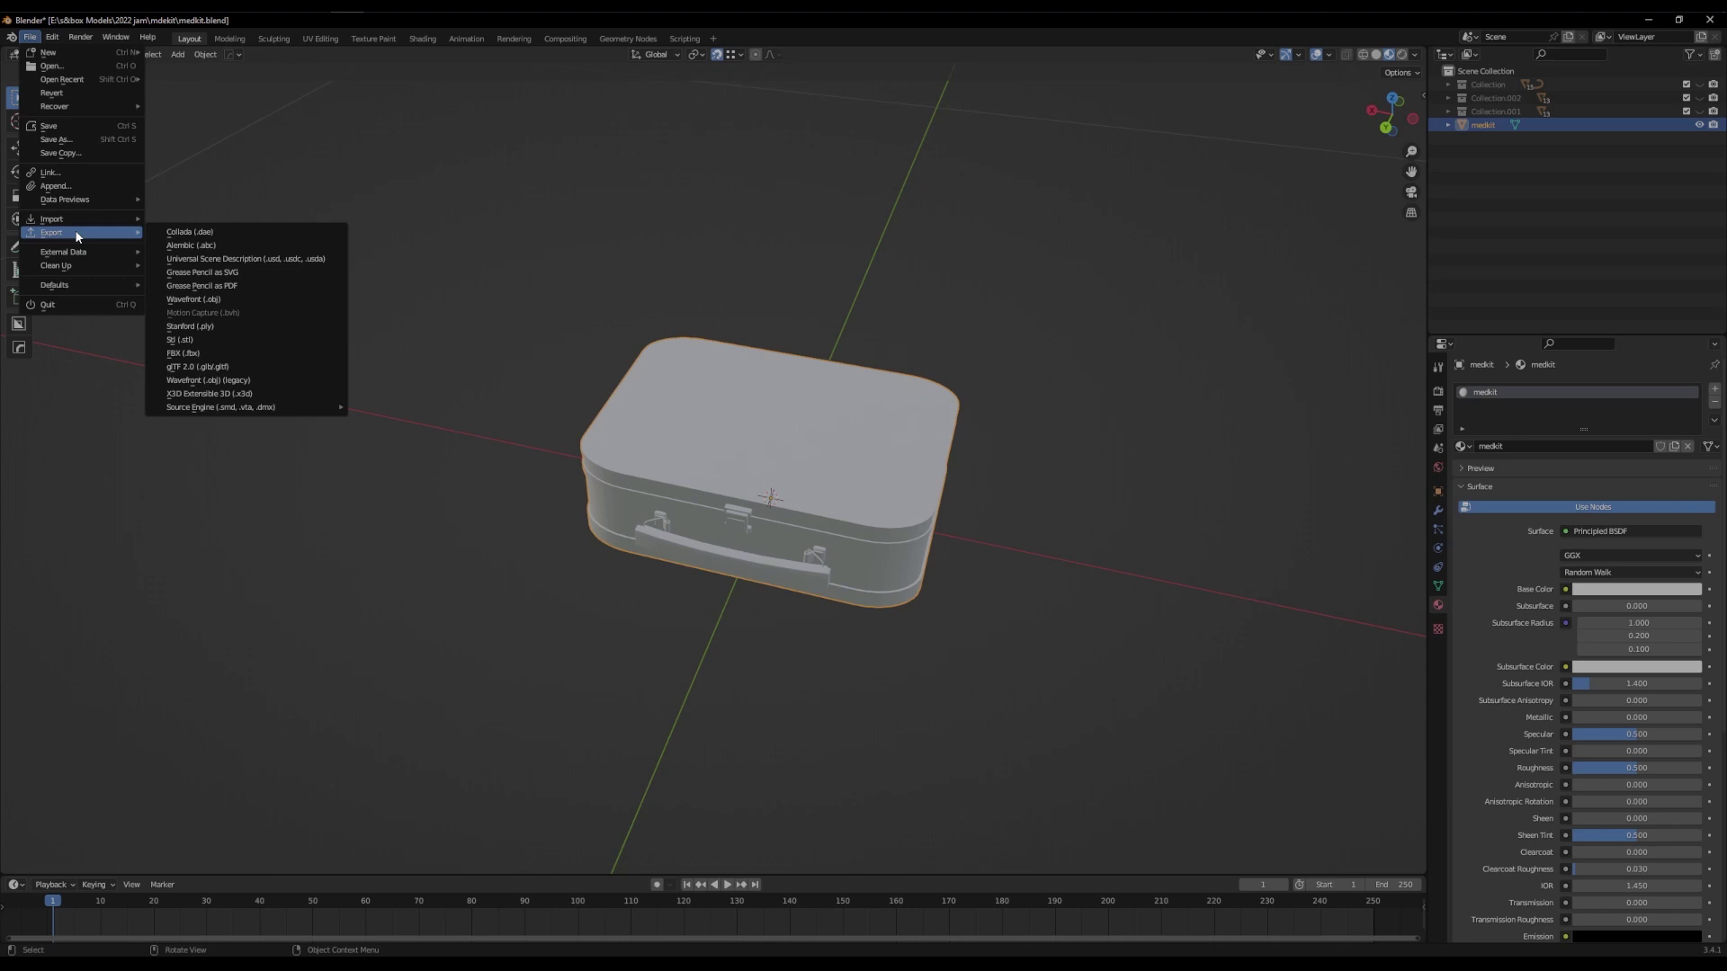
left_click(124, 335)
Export the selected medkit object in FBX format as medkit.fbx into E:\sbox-games\lukes_content\models
left_click(30, 37)
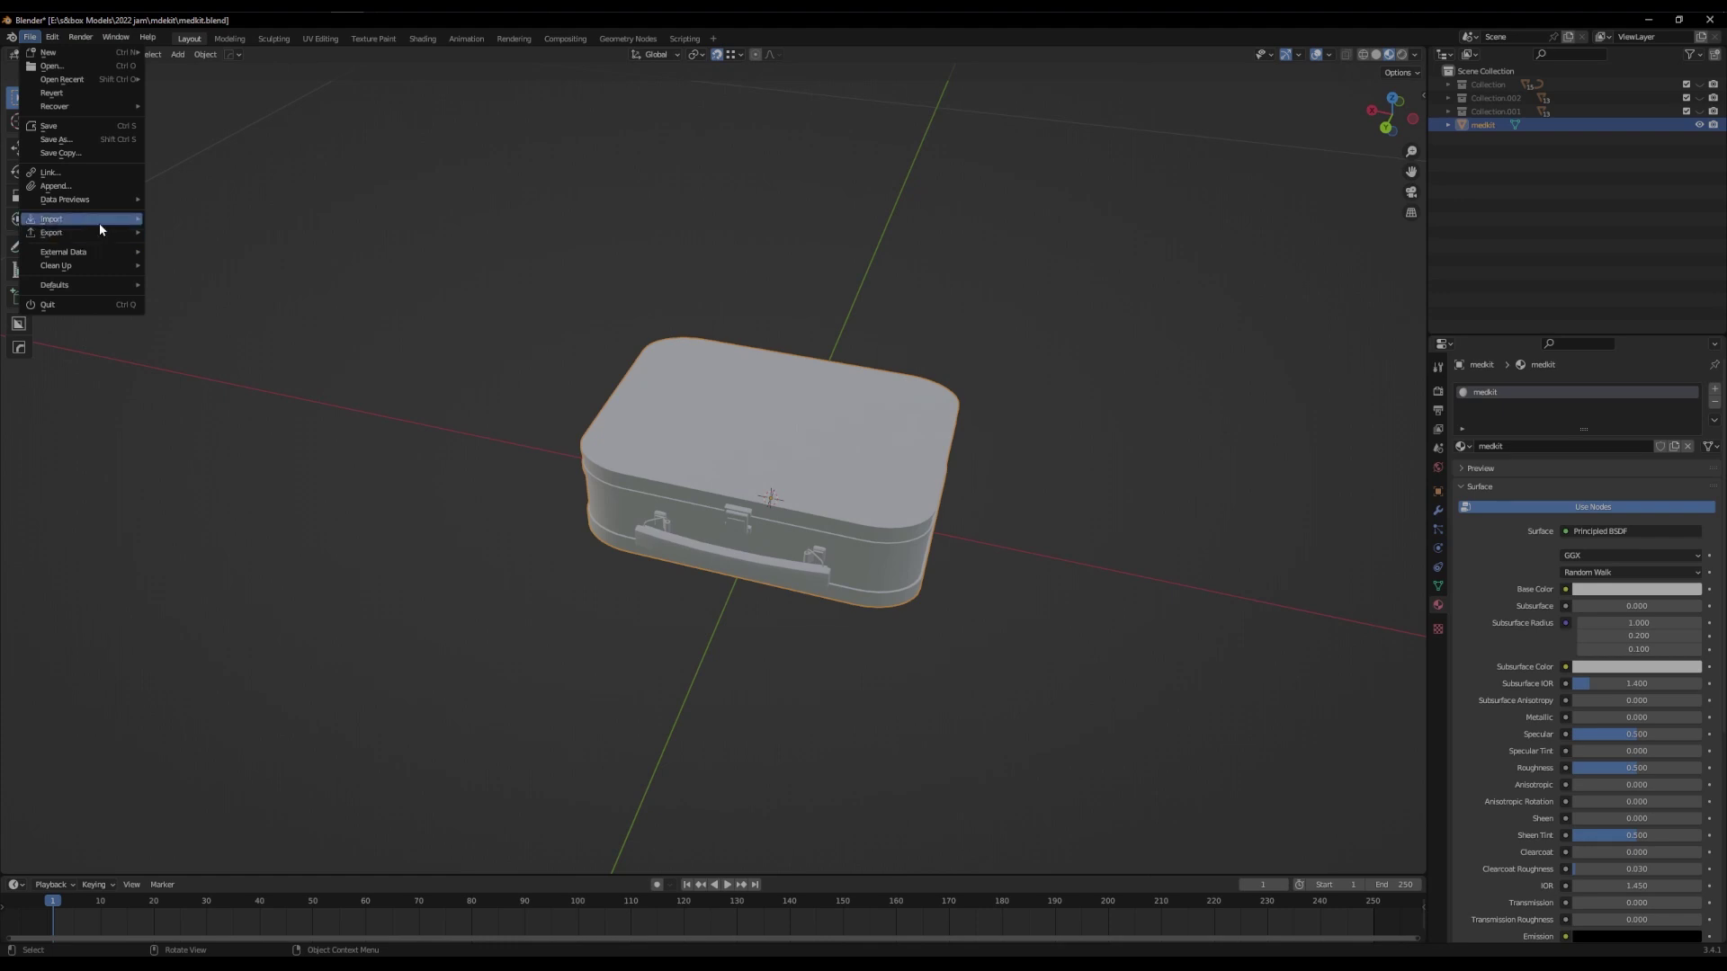
mouse_move(252, 411)
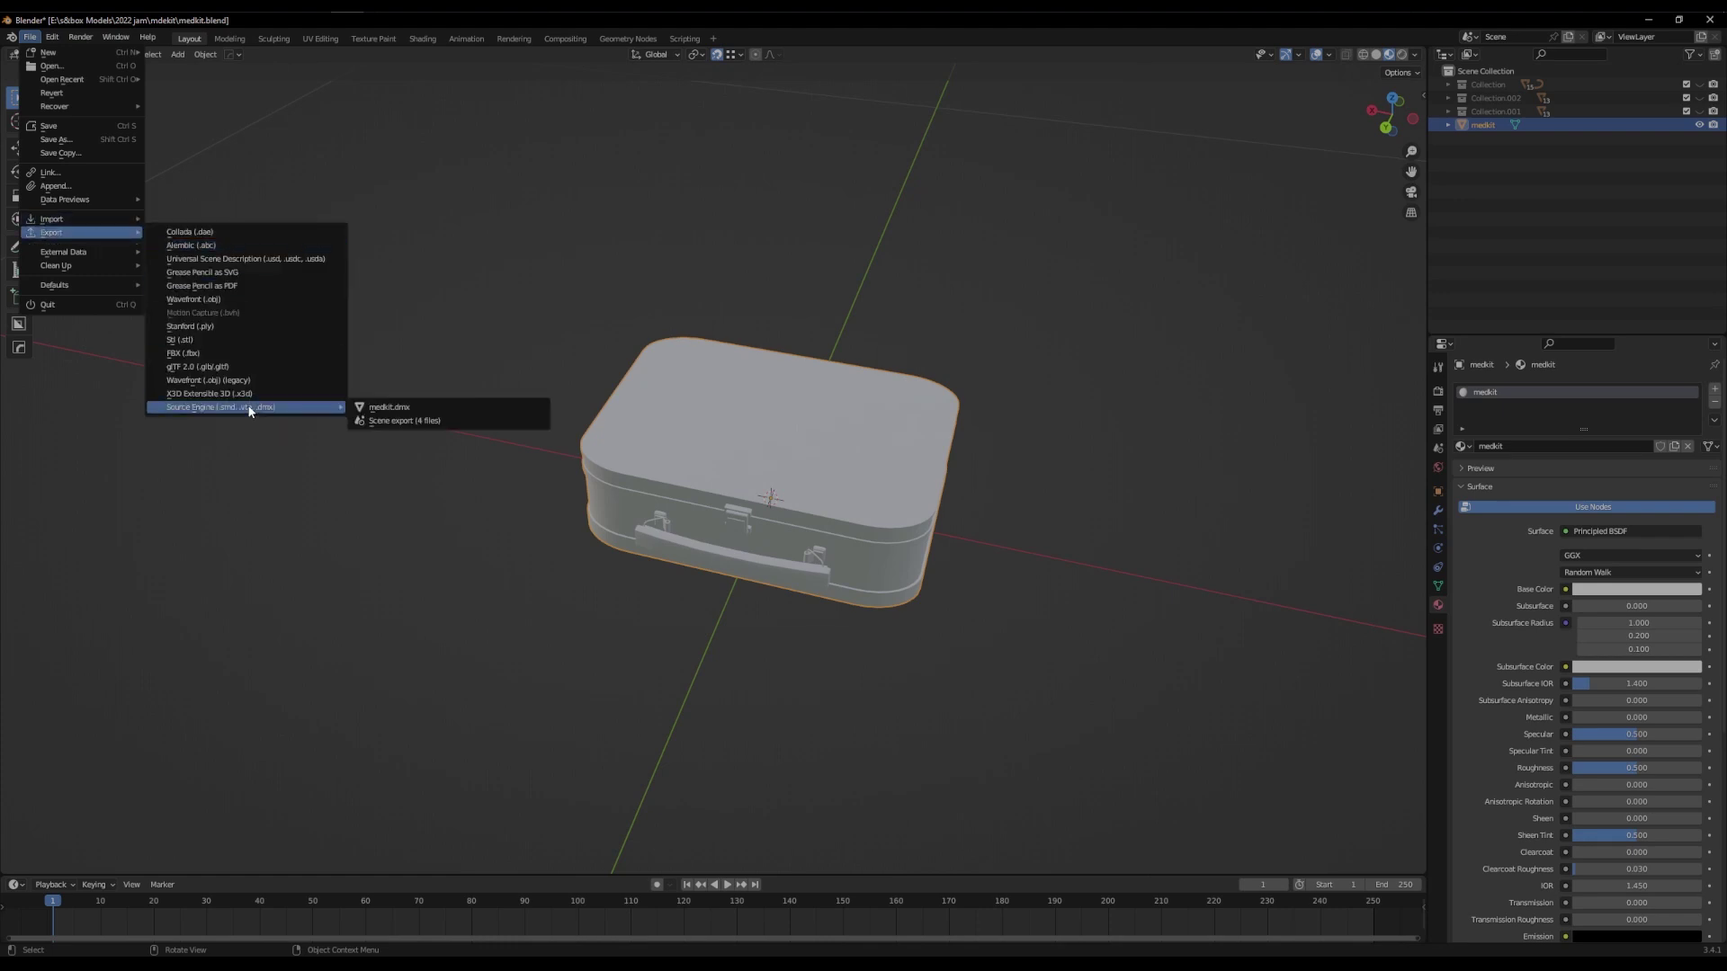
left_click(199, 356)
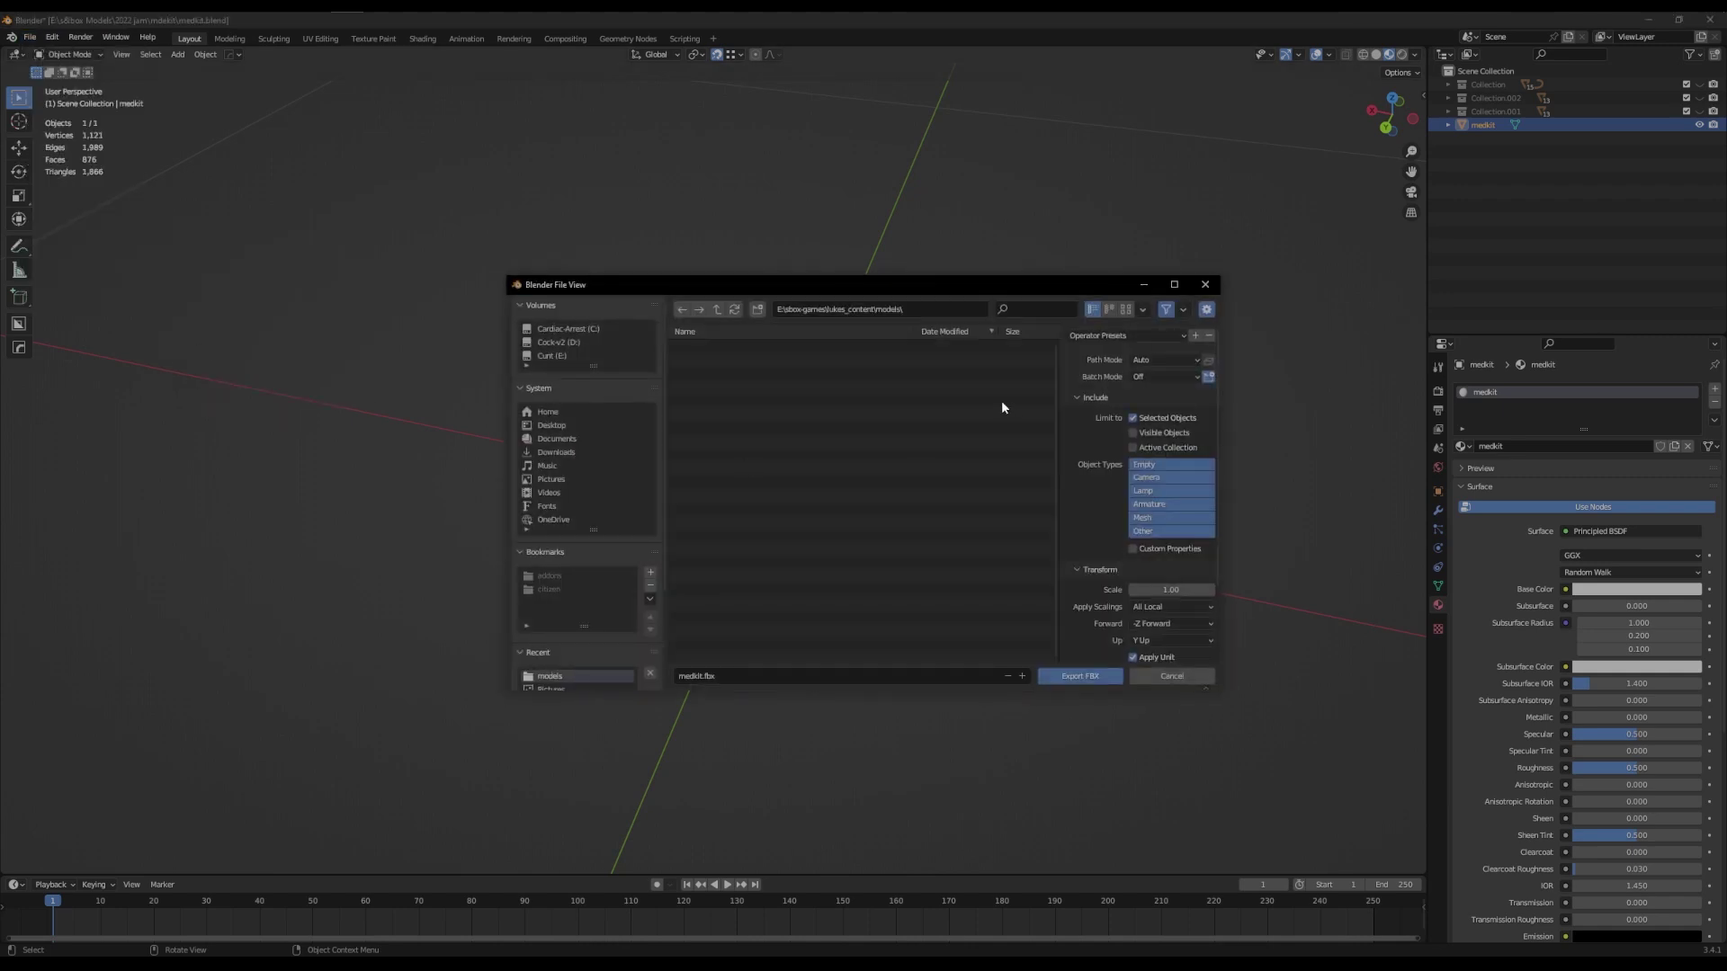
left_click(697, 676)
left_click(929, 309)
left_click(928, 309)
left_click(1072, 678)
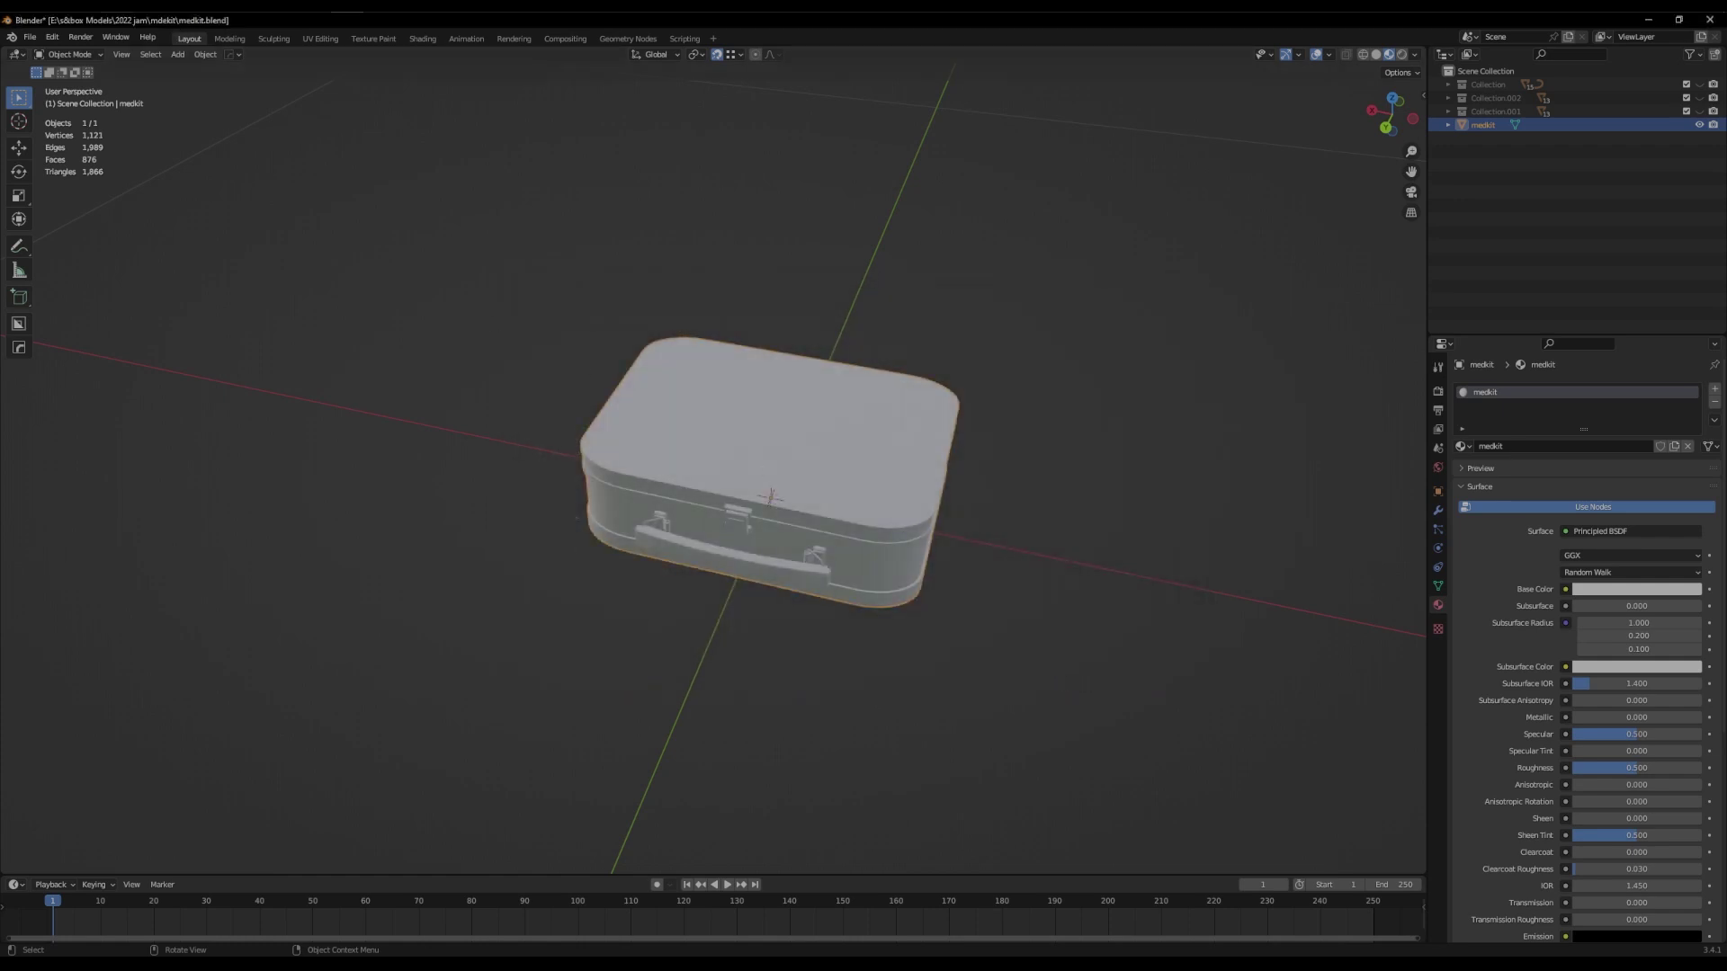
Switch to the models folder in File Explorer and paste the medkit ao, color, metal, normal and rough PNG textures beside medkit.fbx
left_click(36, 72)
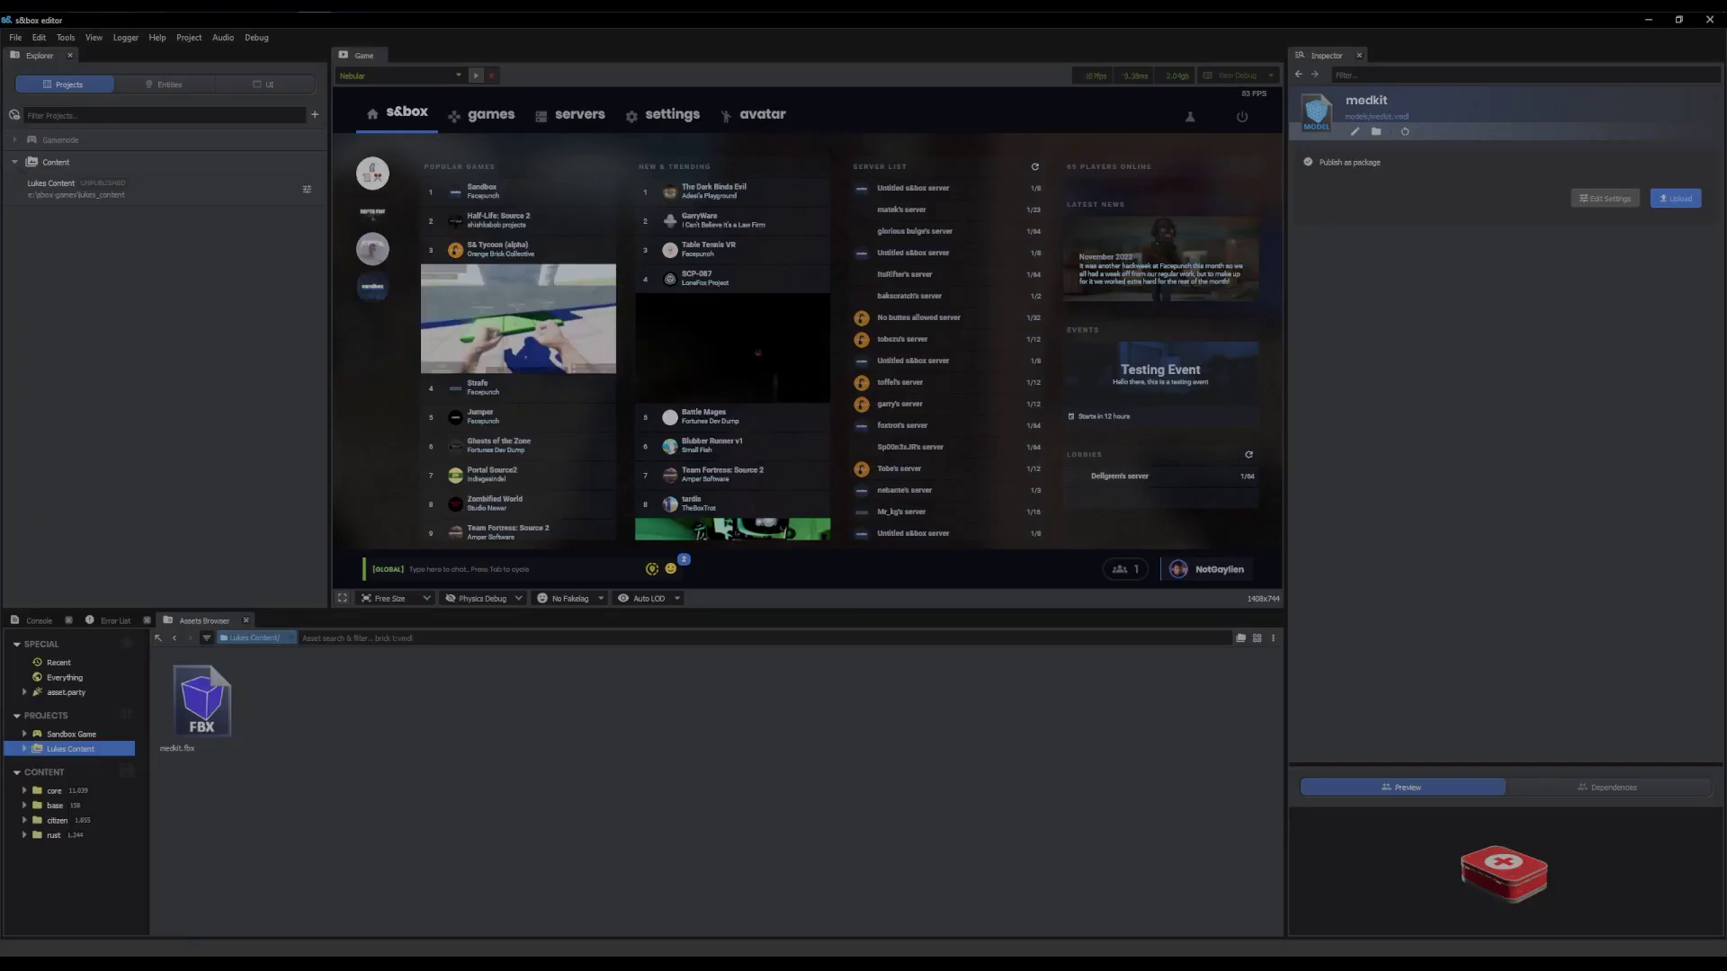
left_click(82, 12)
left_click(80, 43)
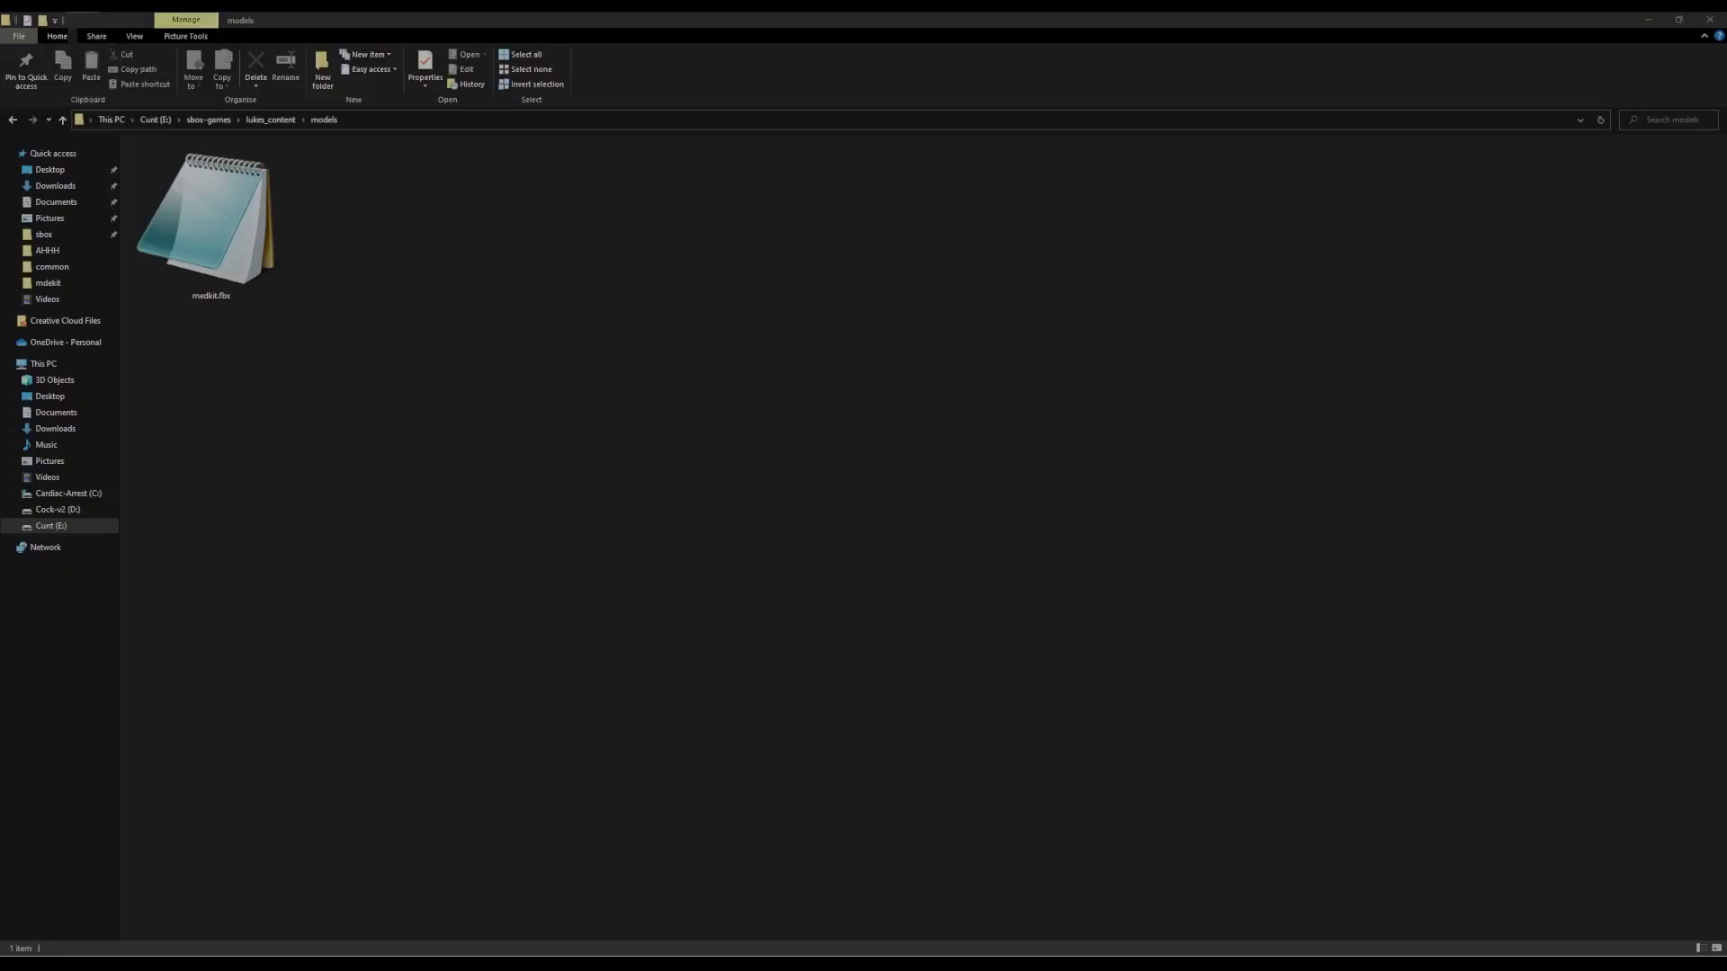
left_click(375, 343)
key("ctrl+v")
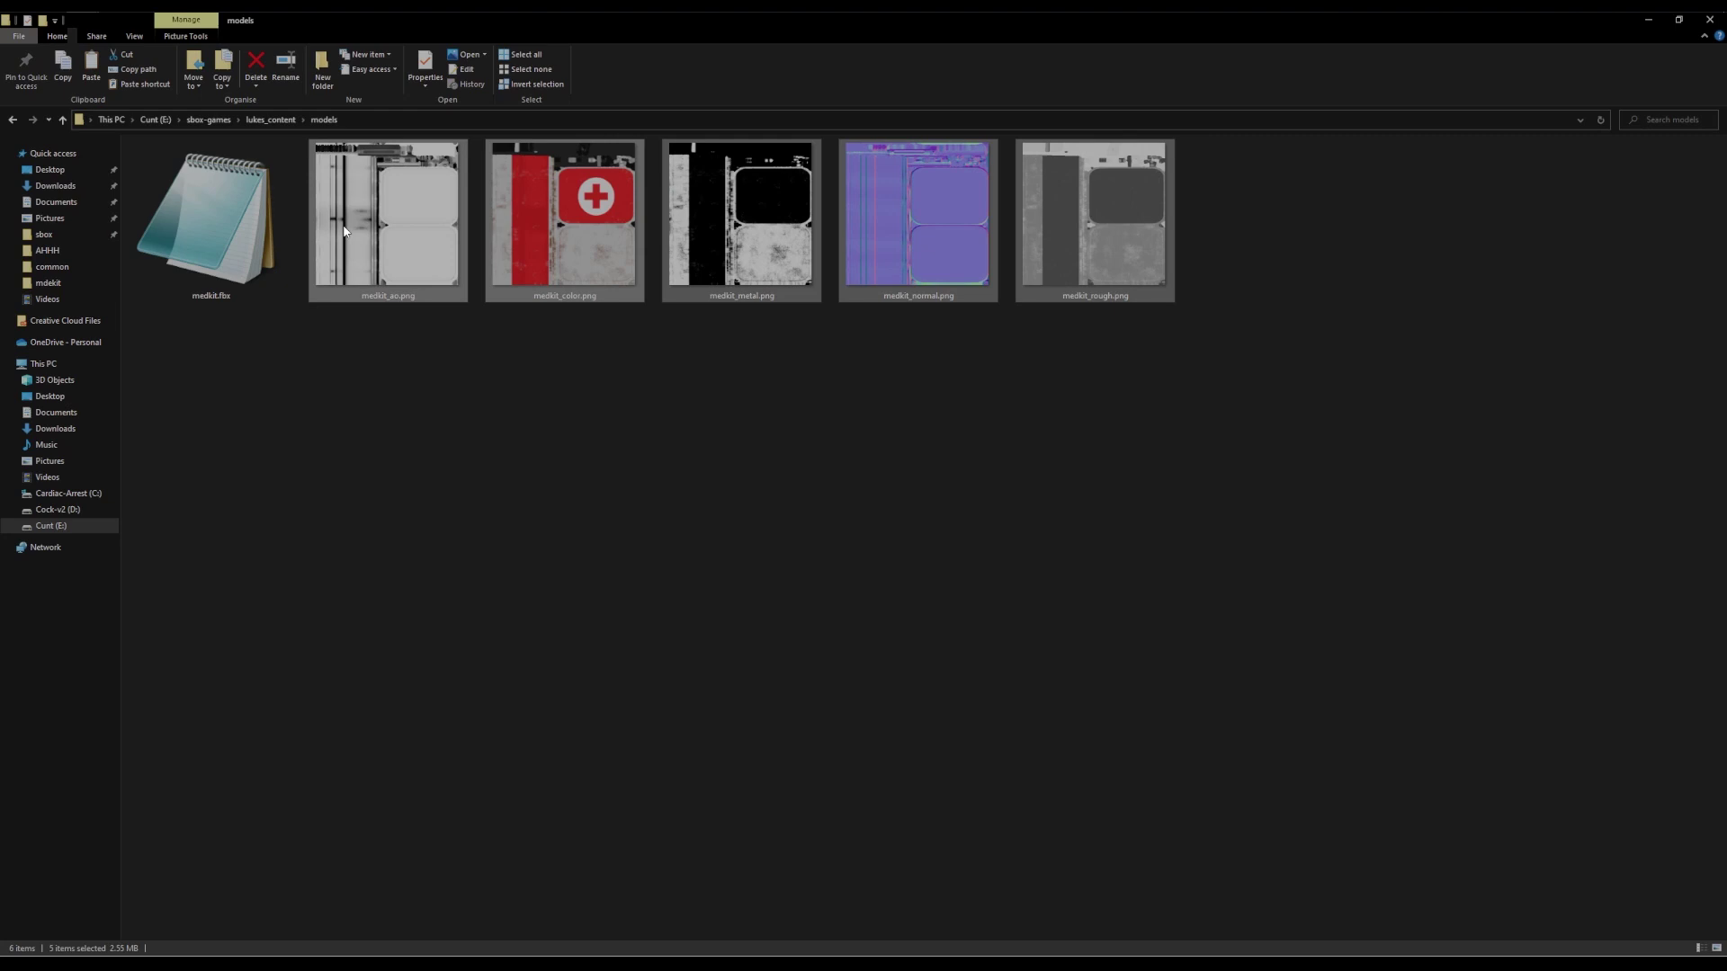
left_click(396, 347)
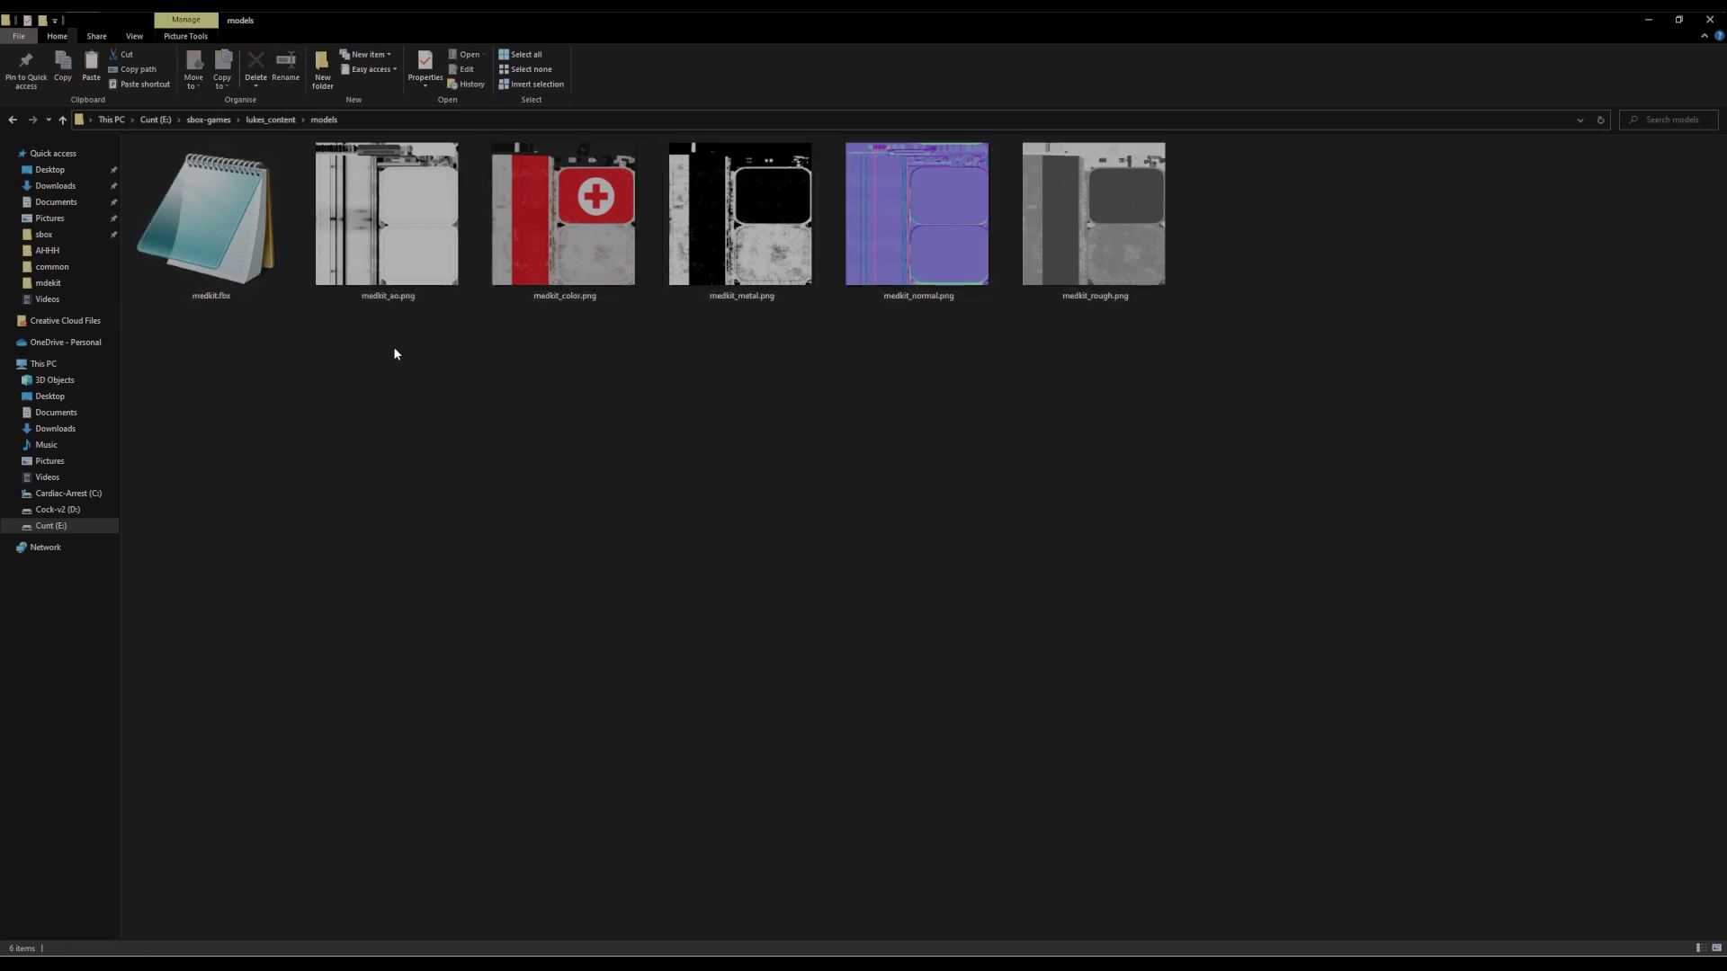
Switch to the Opera browser and bring up the Guide to Materials page
key("alt+Tab")
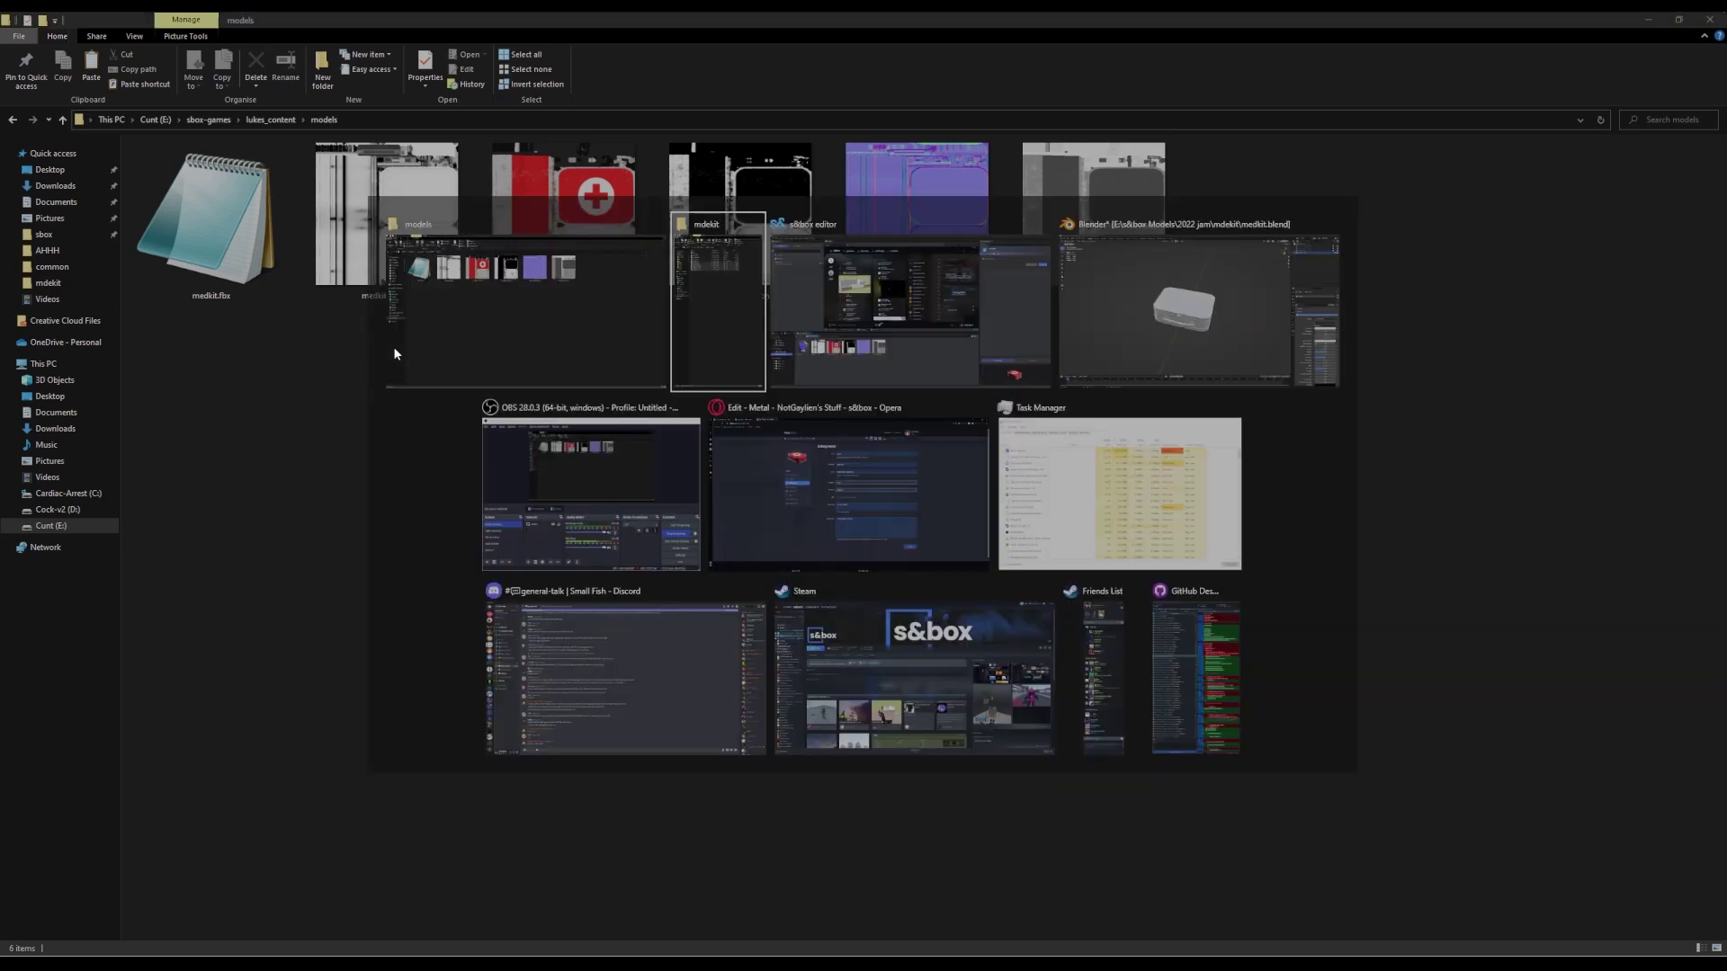
left_click(746, 495)
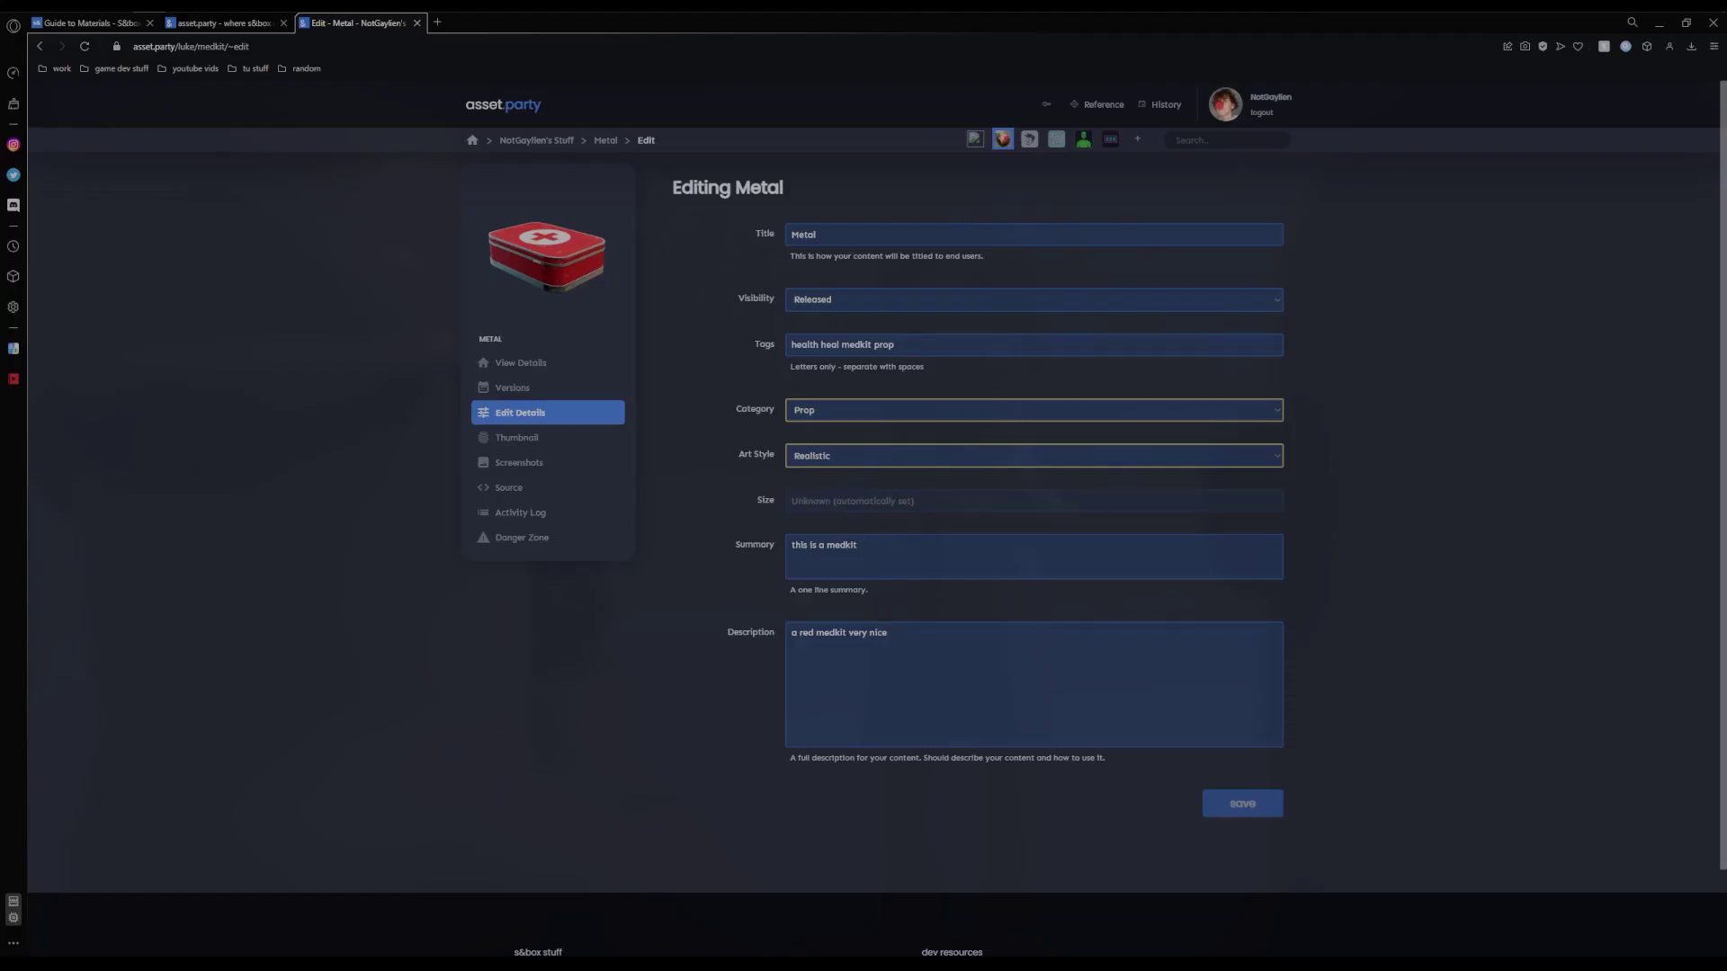
left_click(100, 26)
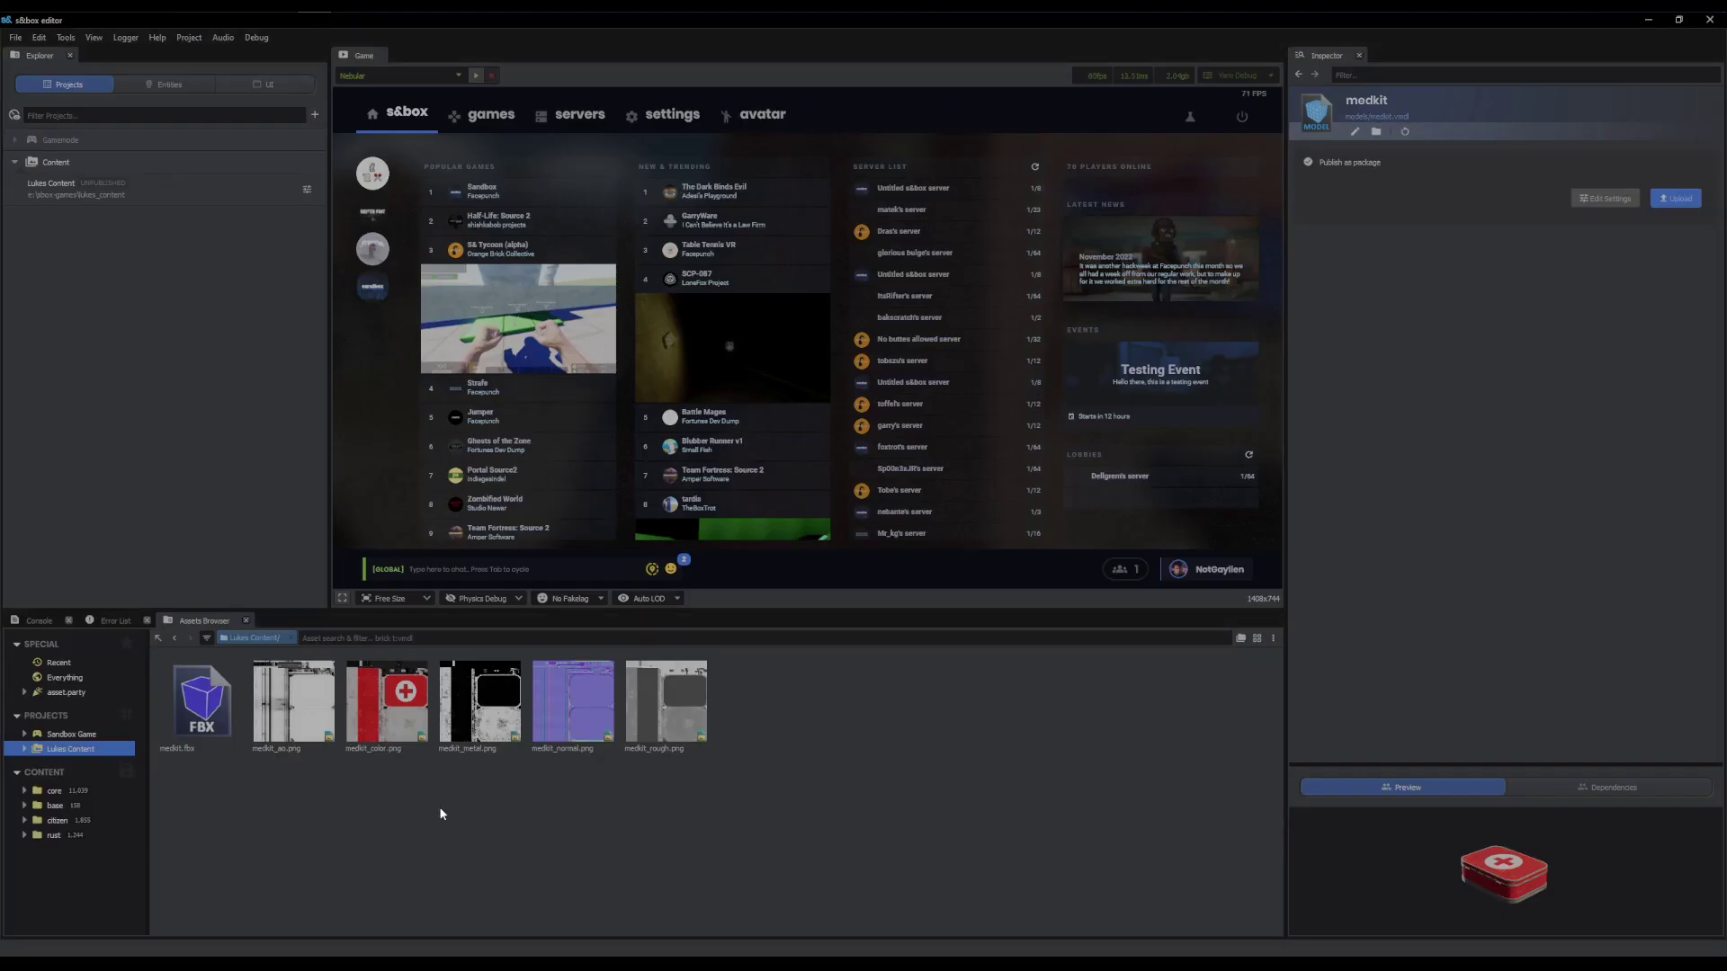
In the s&box editor, create a material from medkit_color.png and save it as medkit.vmat in the models folder
right_click(388, 725)
left_click(447, 748)
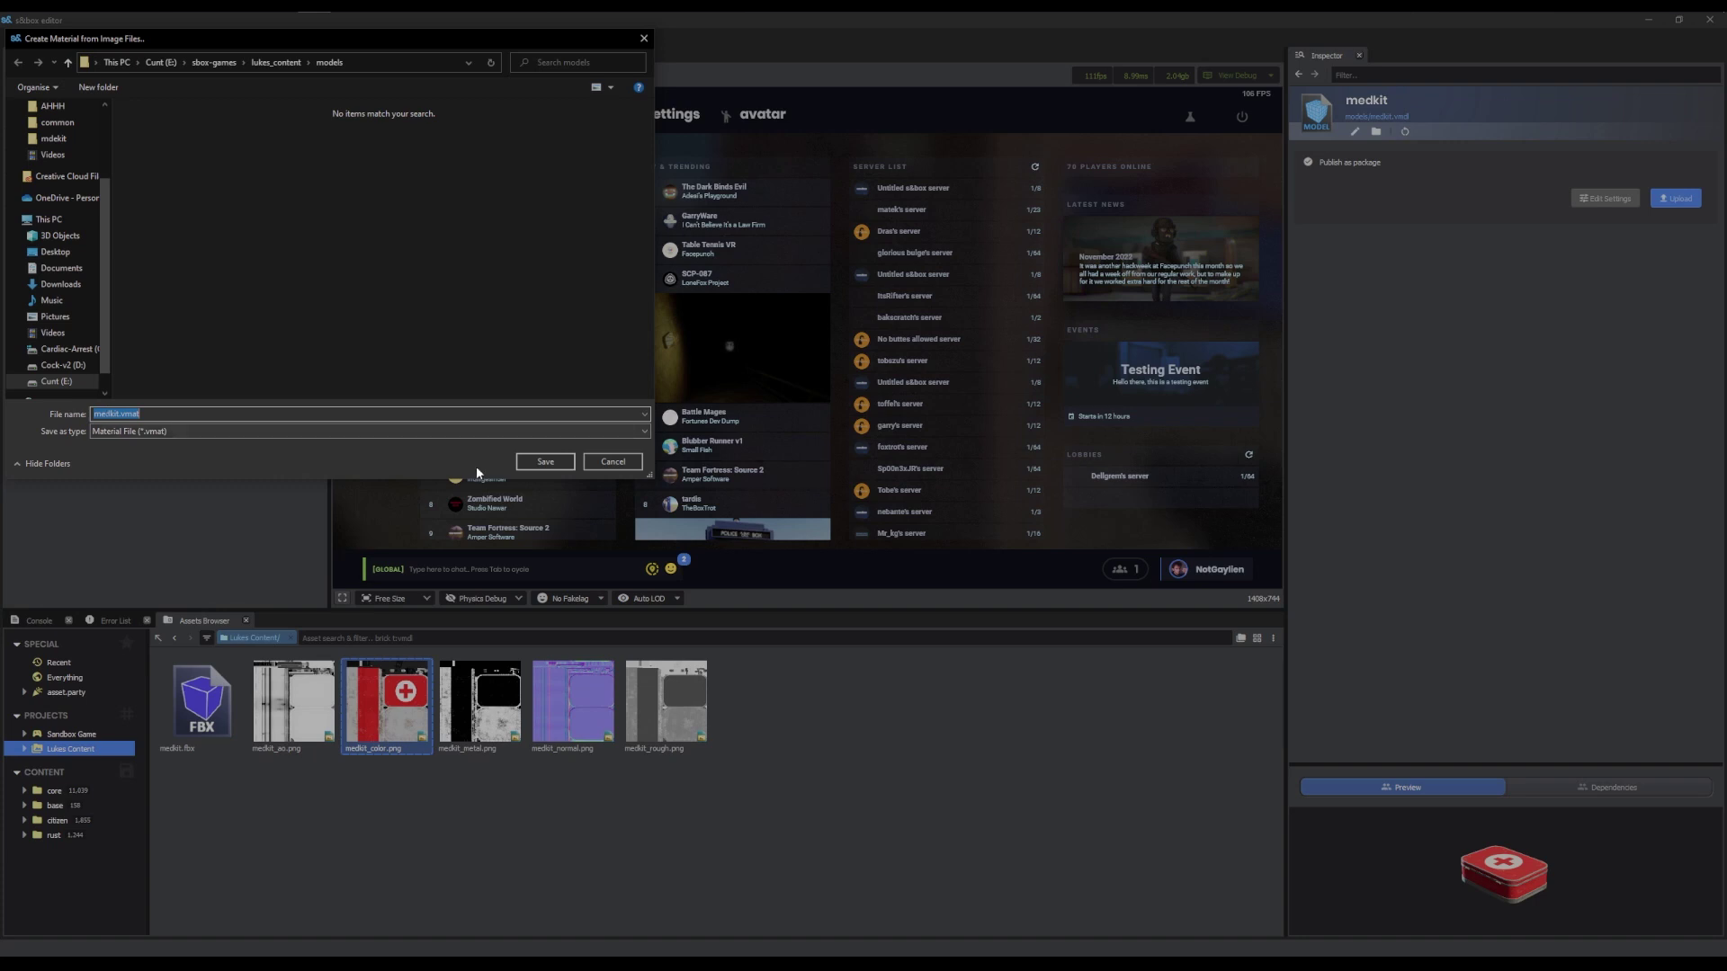
left_click(545, 461)
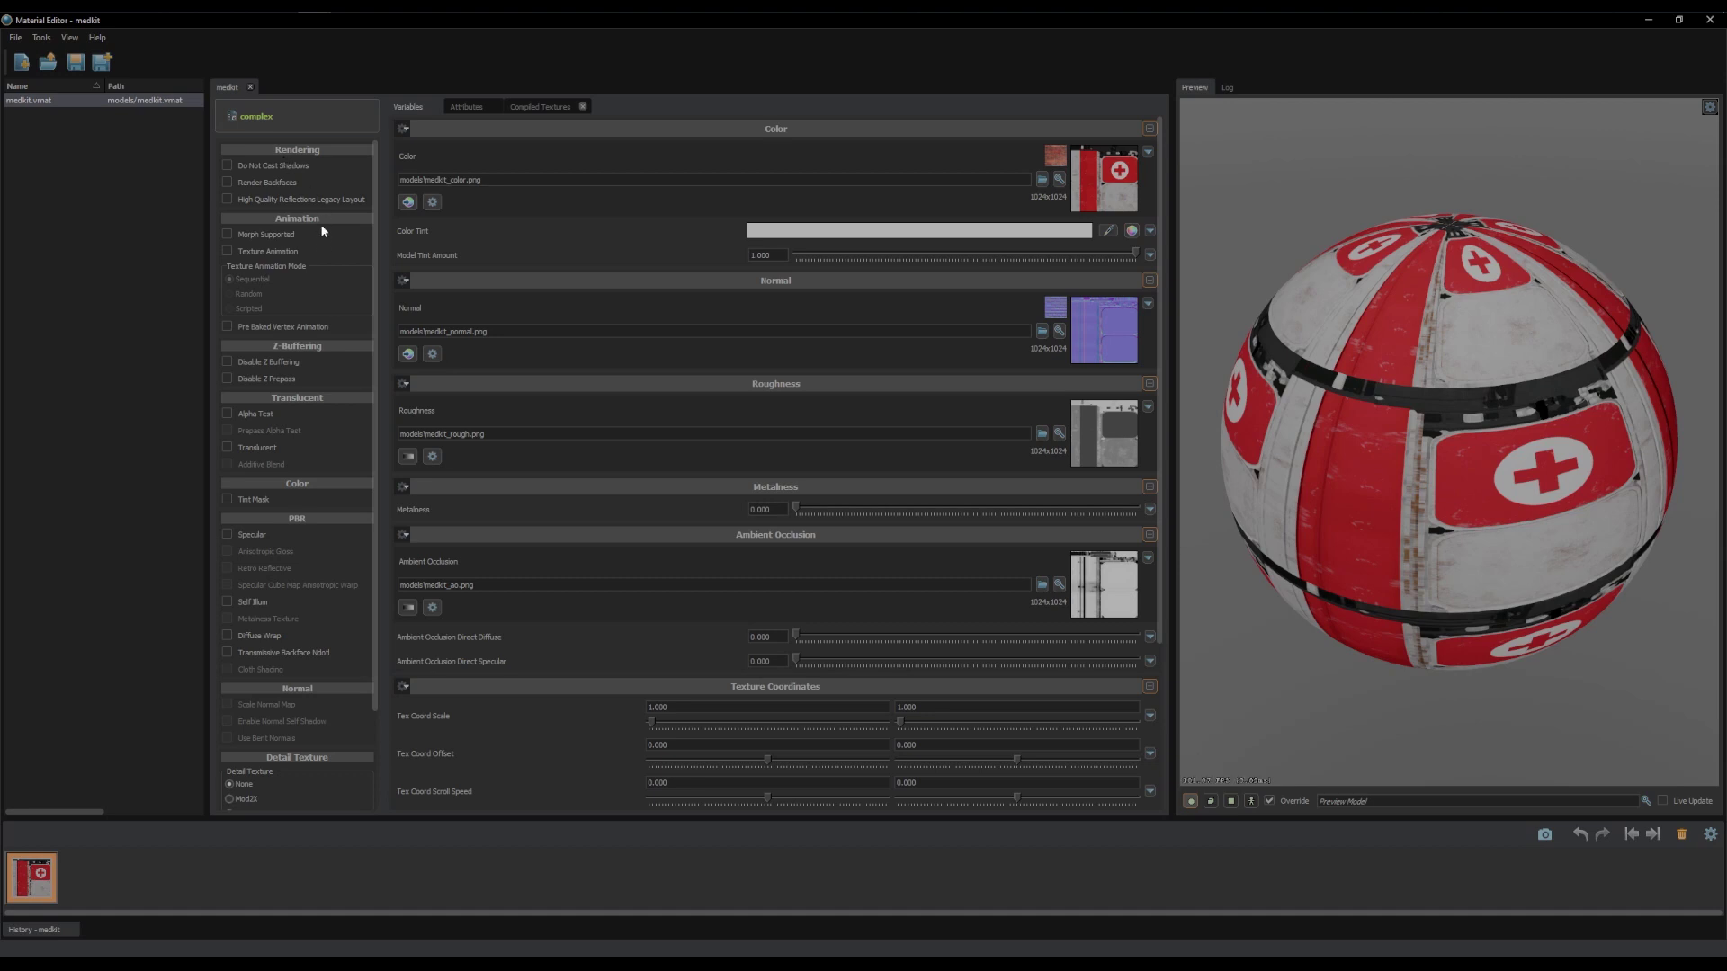
Enable Specular and Metalness Texture in the medkit material's PBR features
scroll(347, 360, "down", 1)
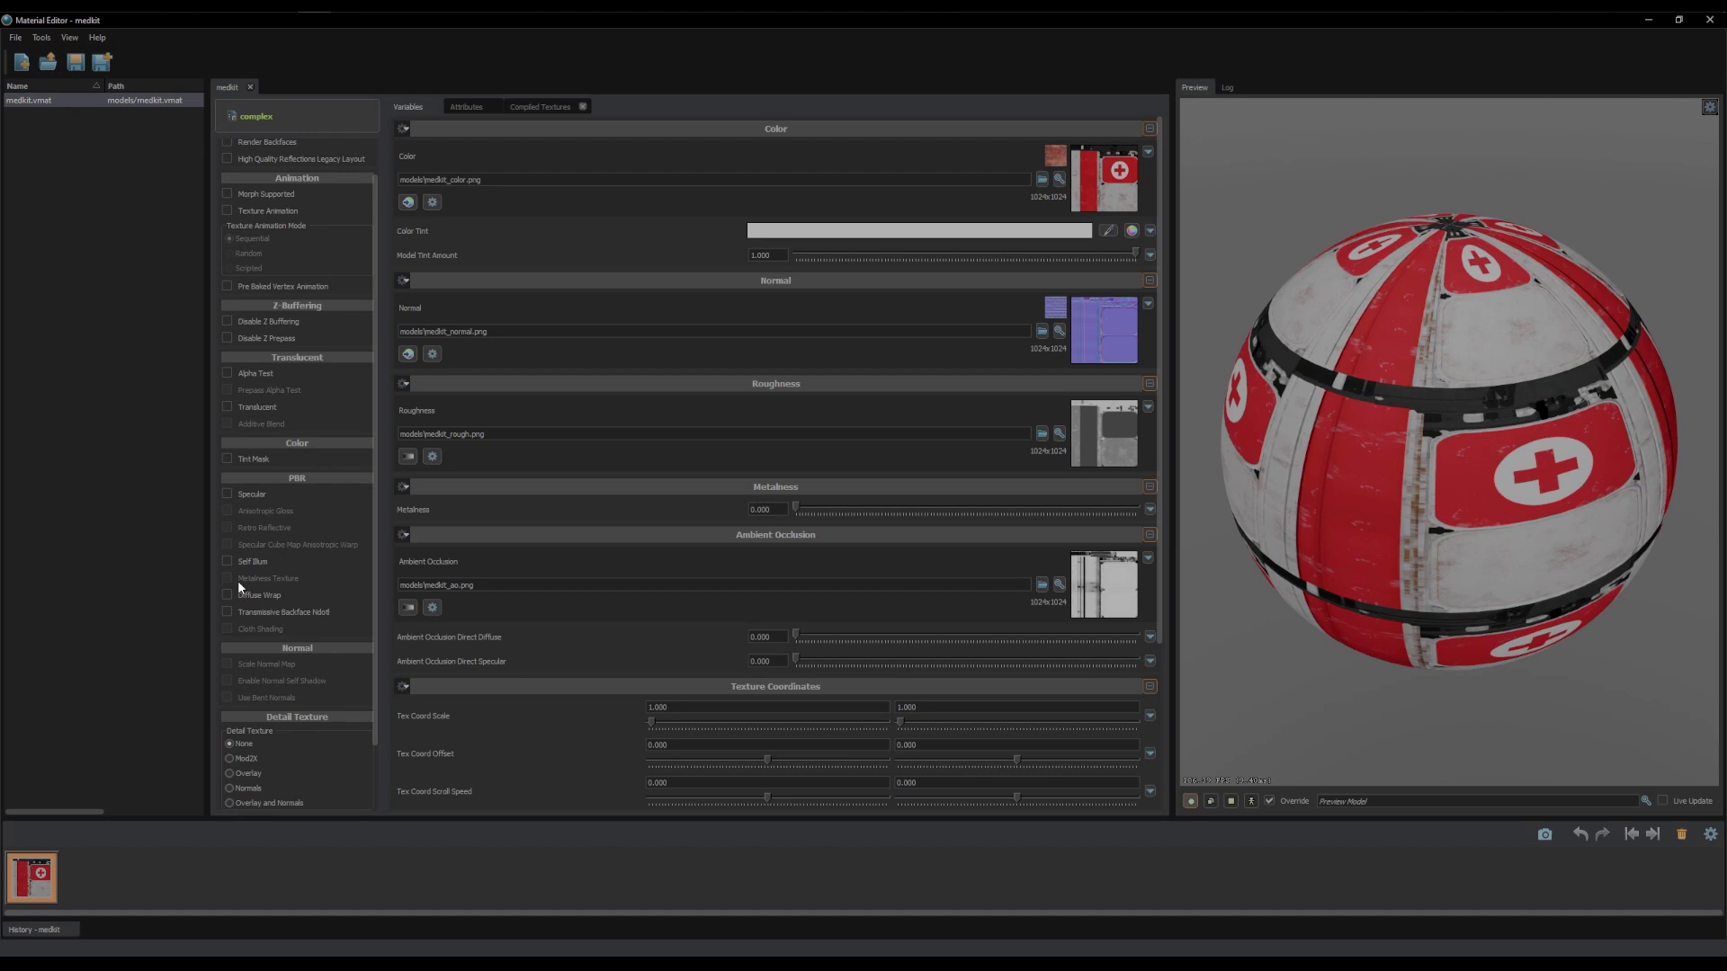
mouse_move(242, 579)
left_click(234, 489)
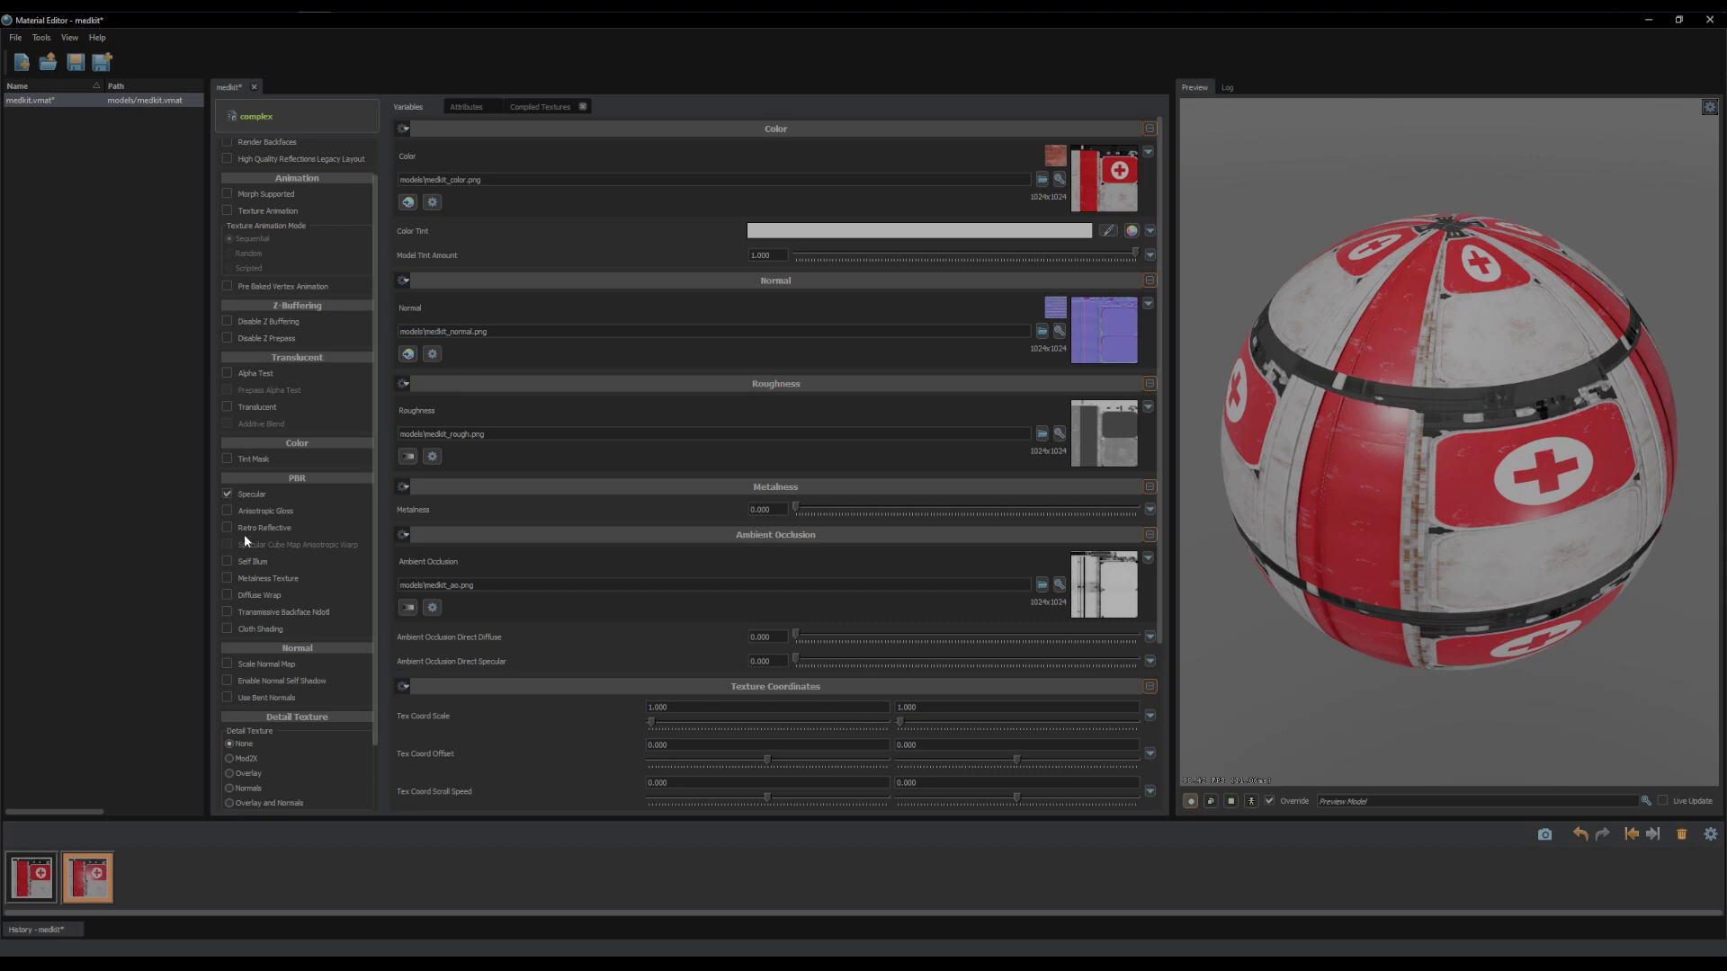
left_click(240, 577)
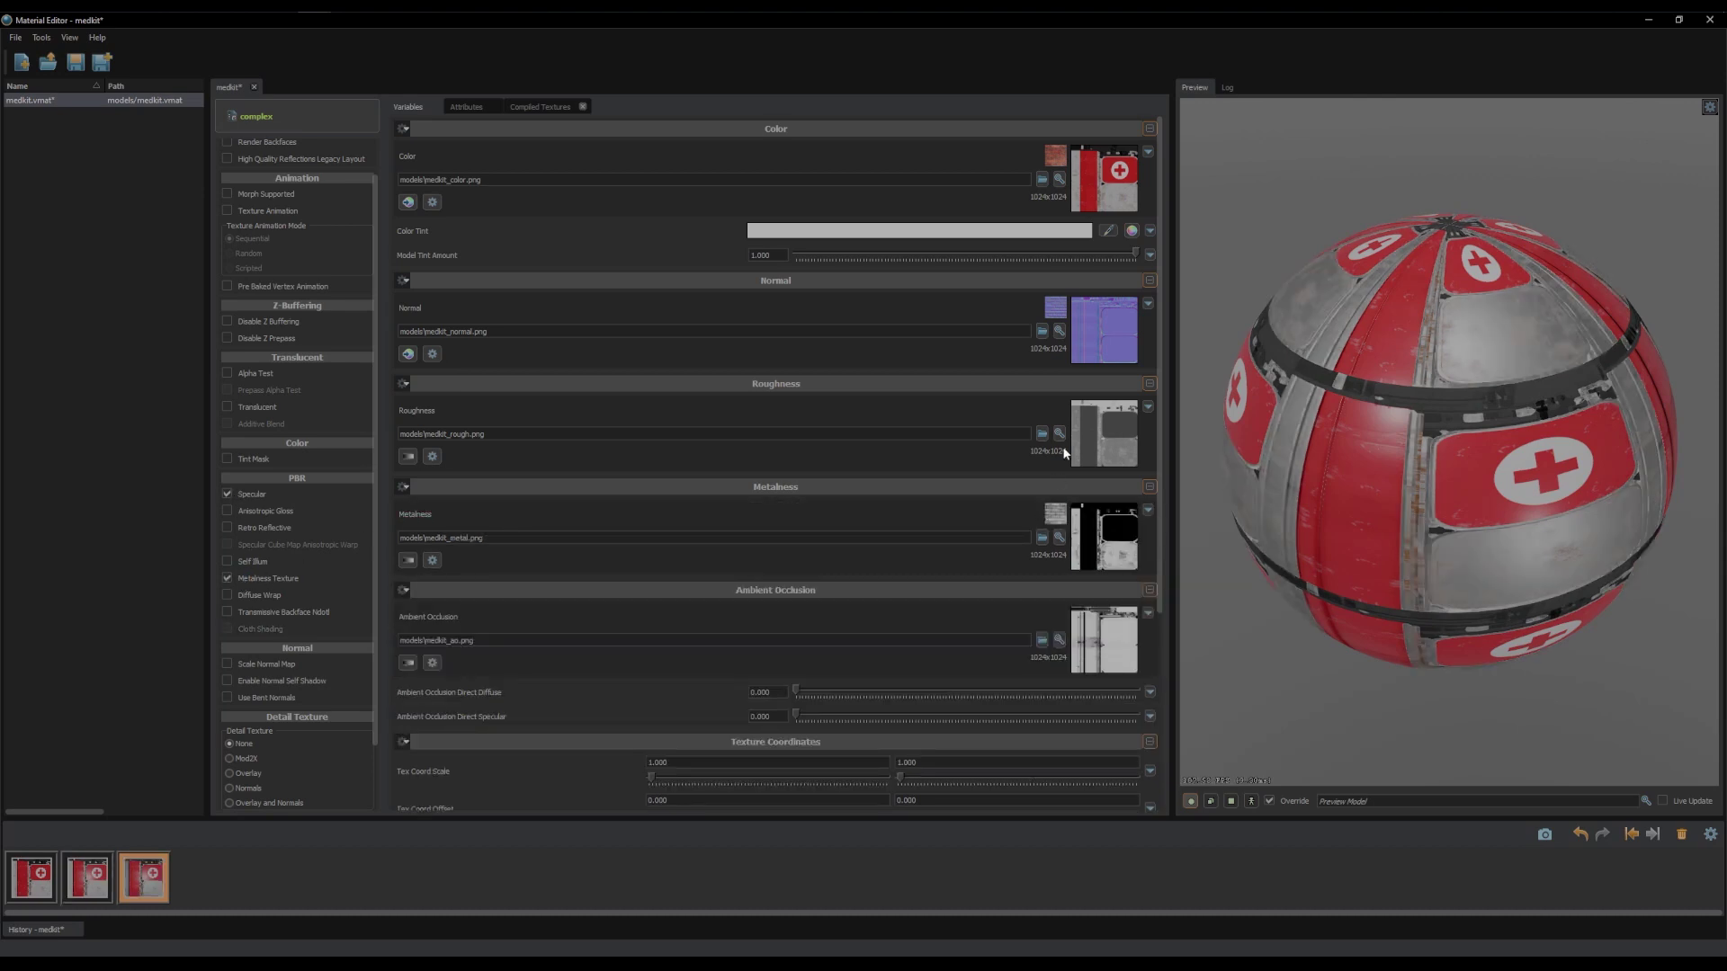
Browse all image files in the models folder for the metalness map and leave without choosing one
left_click(1042, 538)
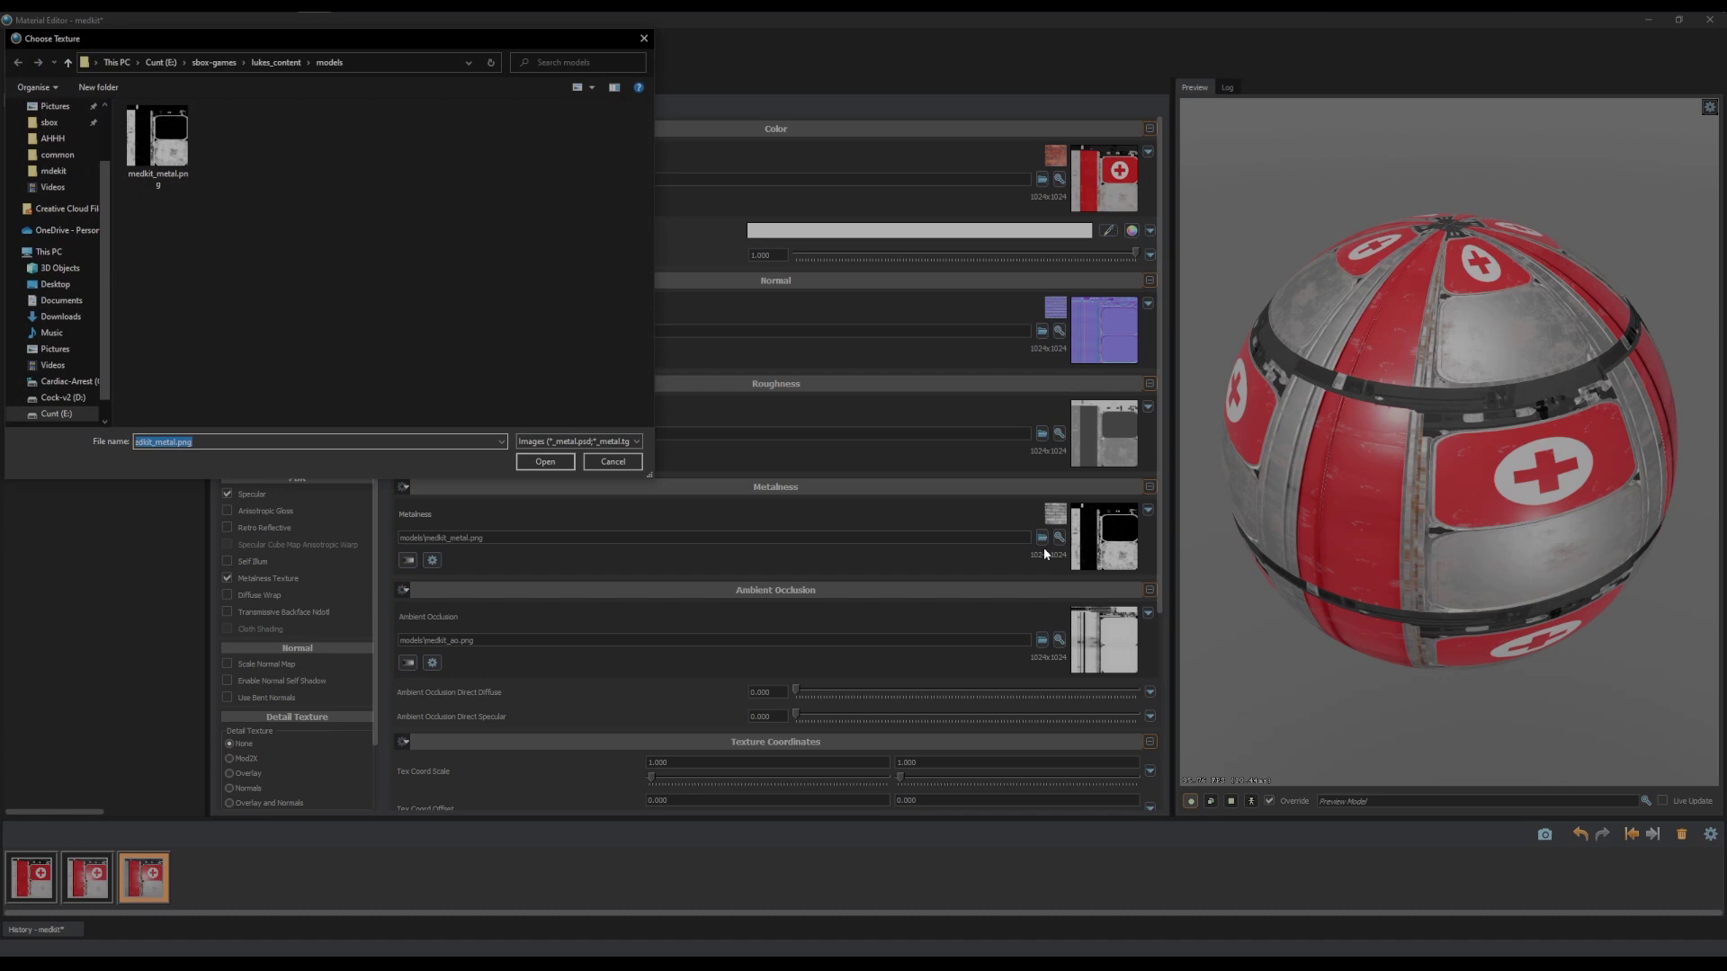
left_click(554, 442)
left_click(554, 460)
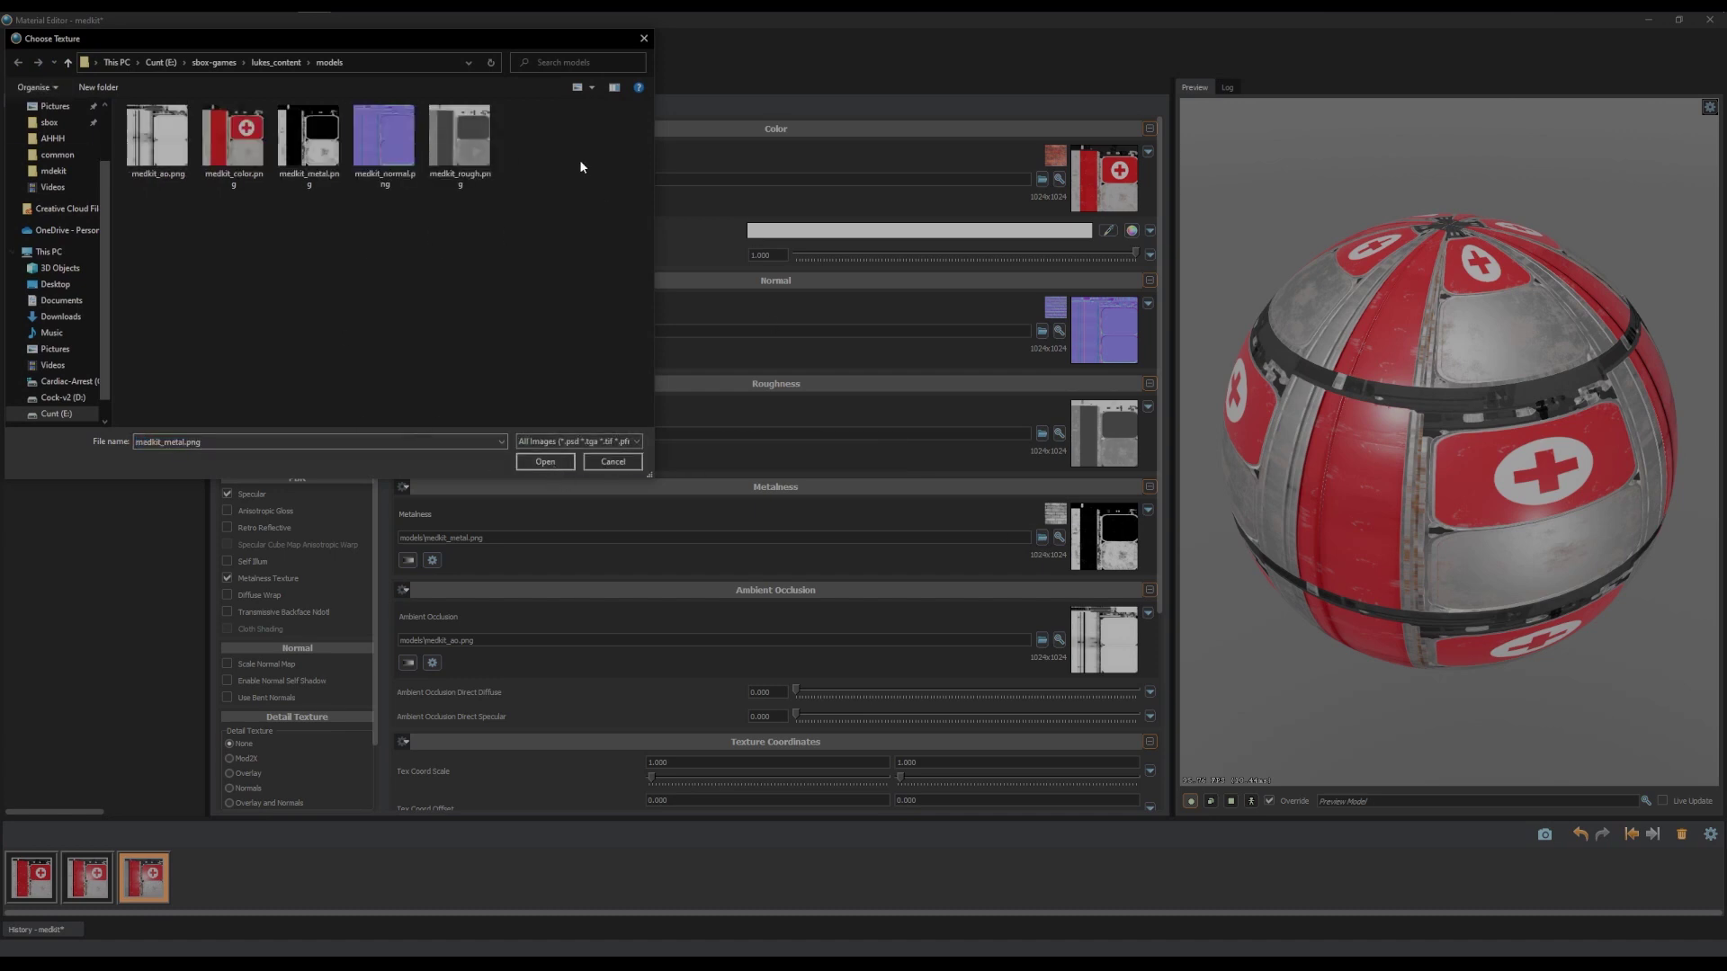
left_click(610, 463)
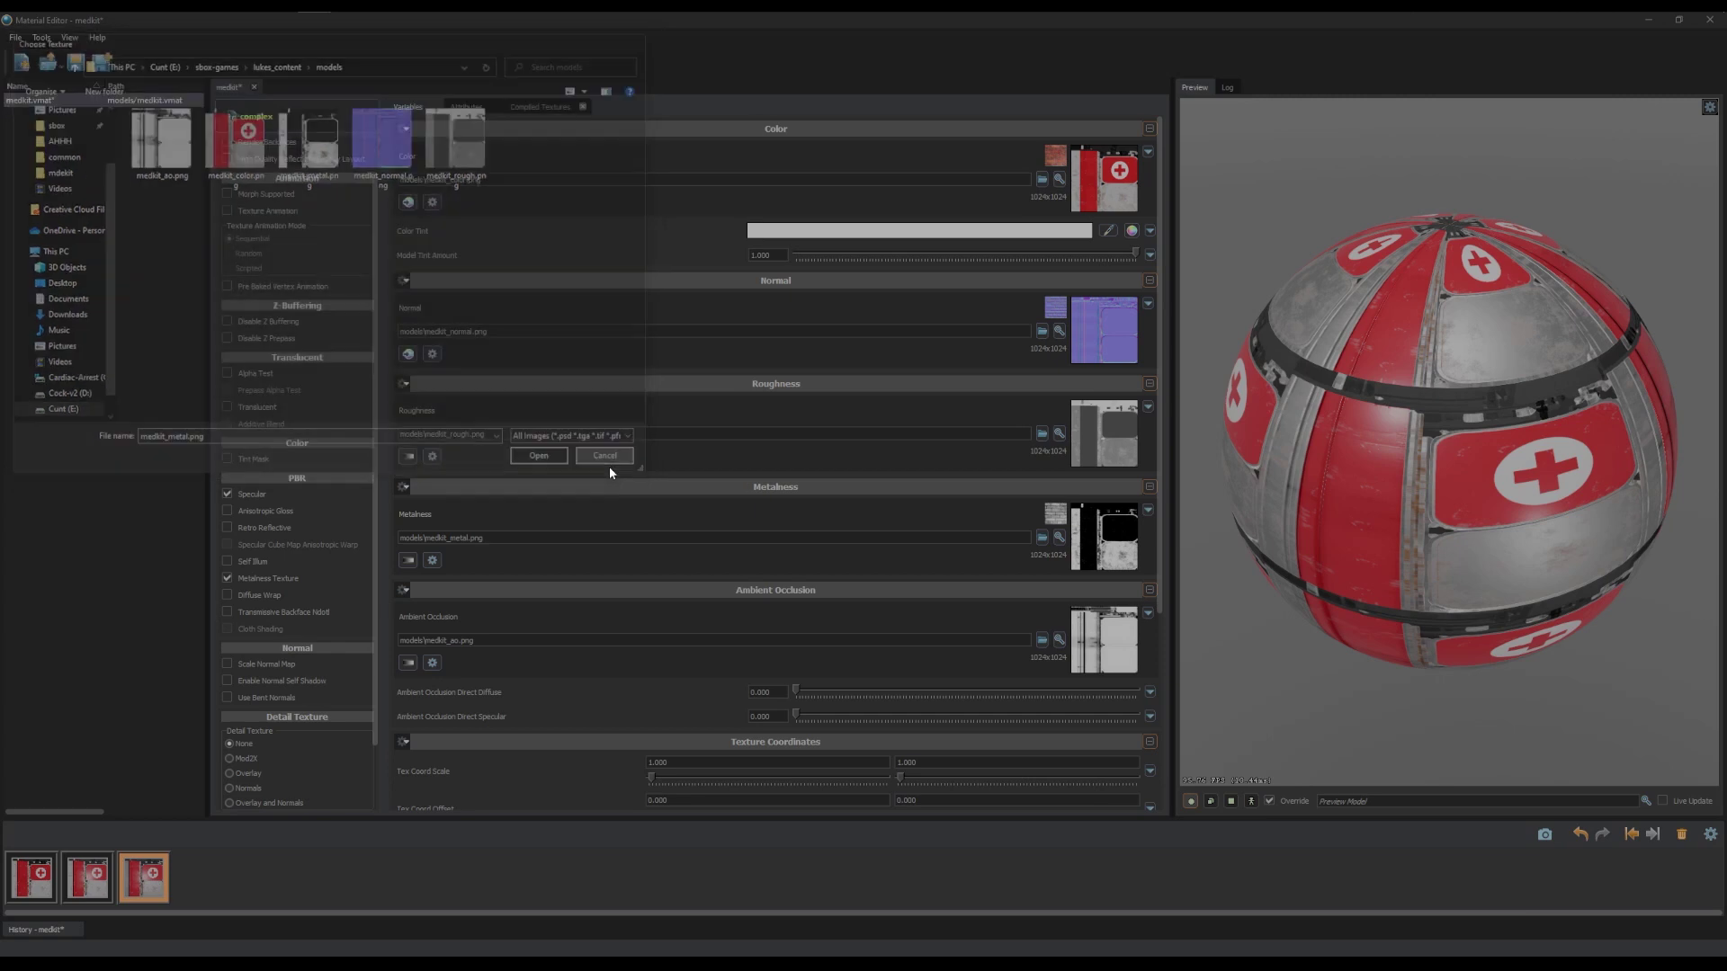
Browse the metalness map textures again with the _metal name filter cleared, and accept the texture selection
left_click(1060, 538)
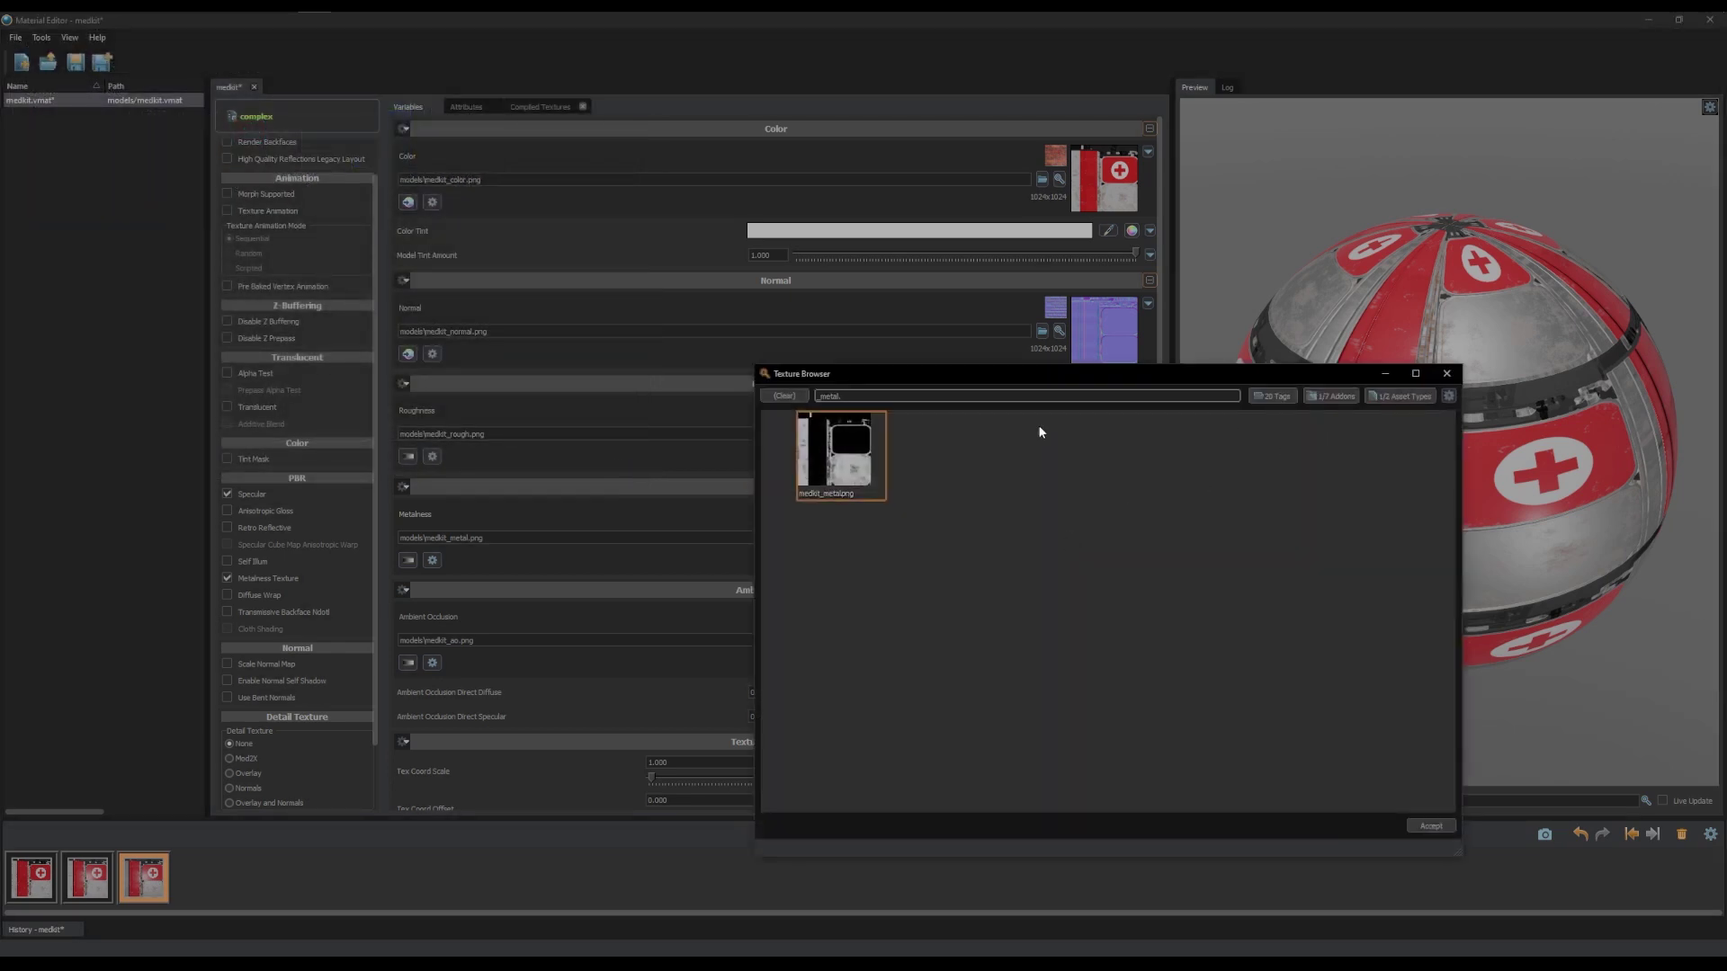
left_click_drag(928, 396, 680, 364)
key("BackSpace")
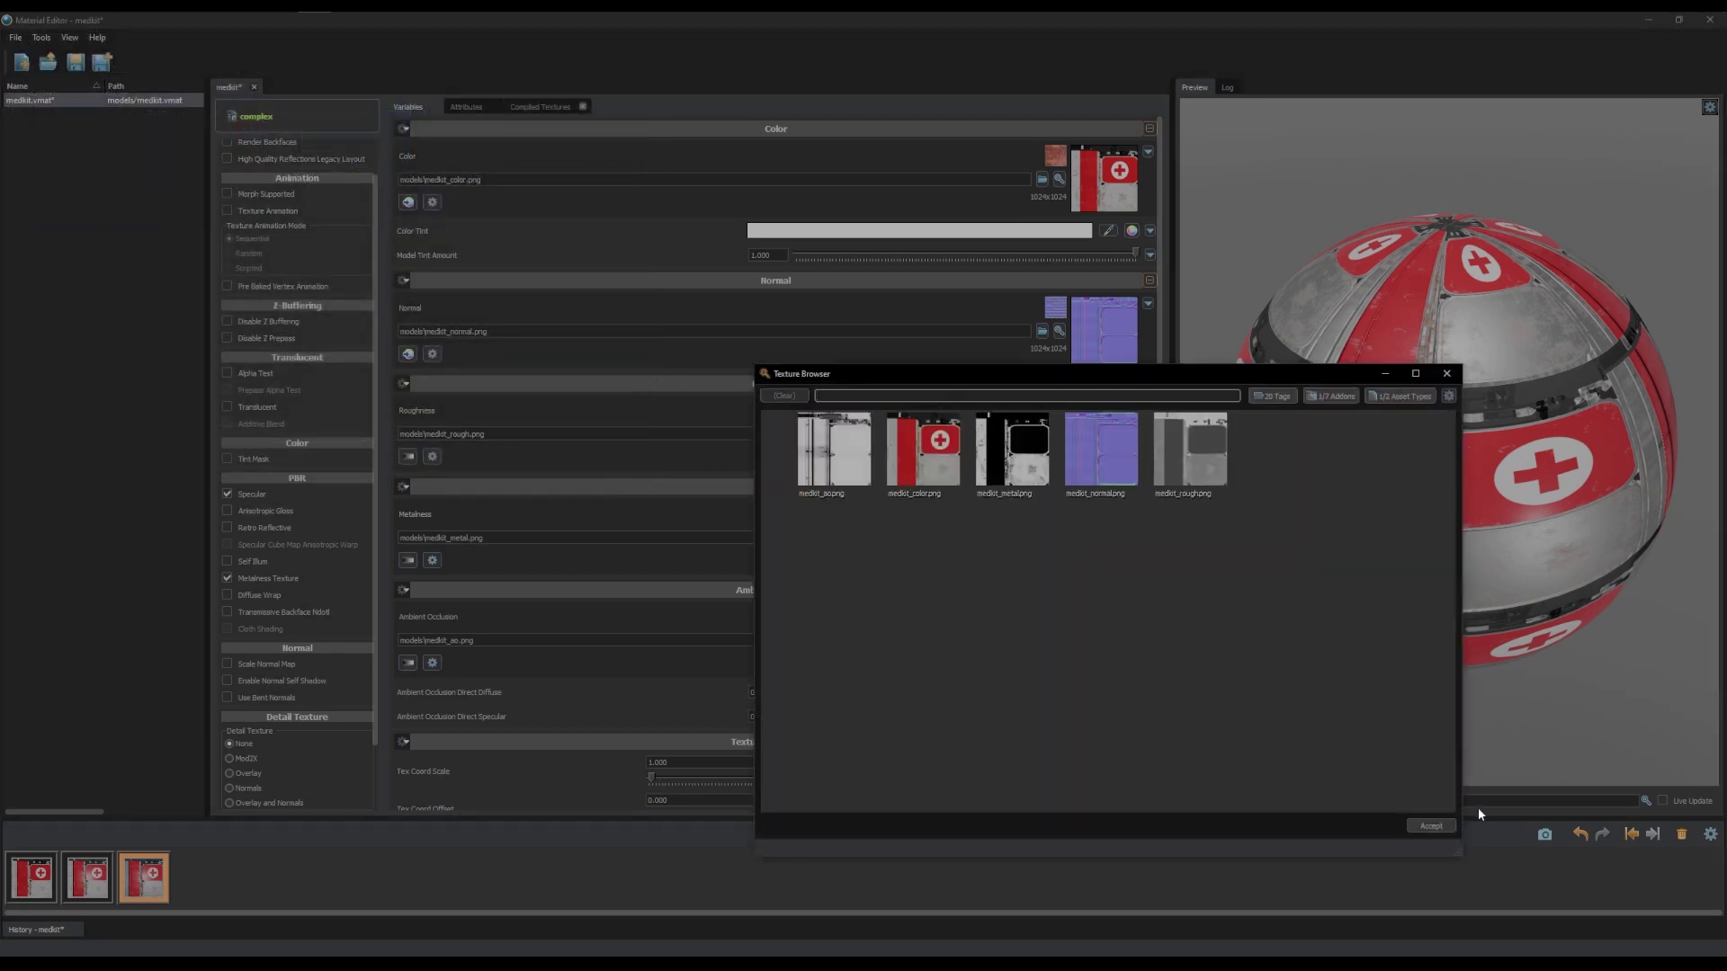
left_click(1430, 826)
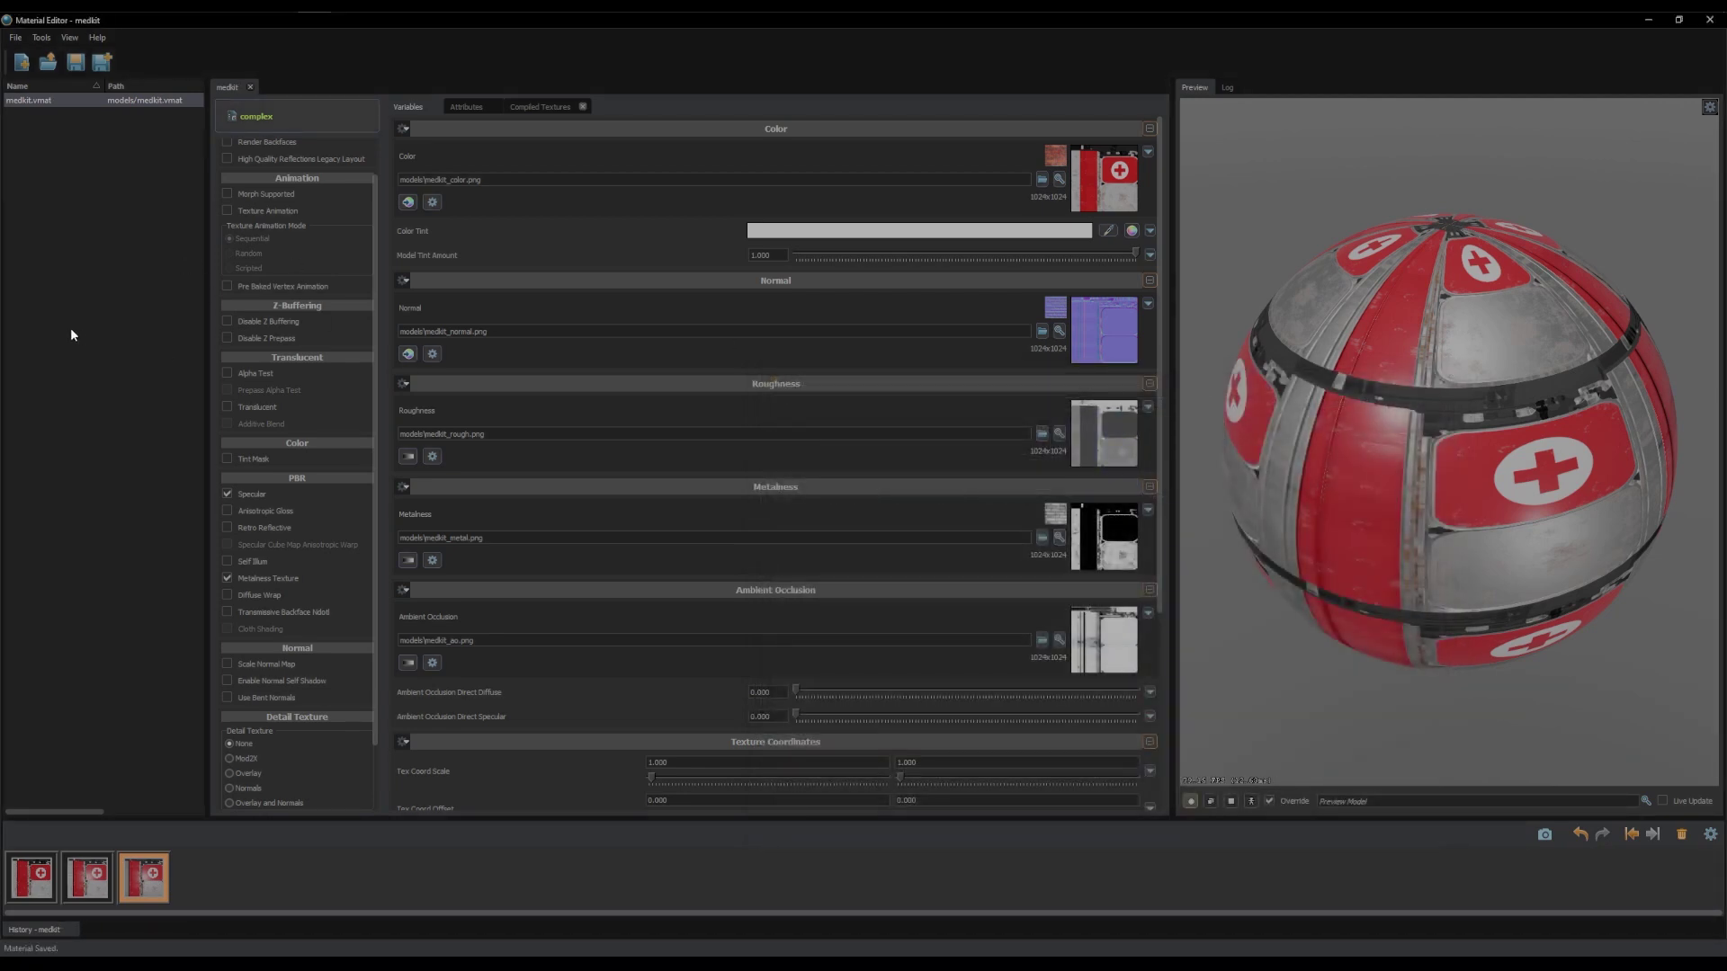
Save the medkit material and close the Material Editor
left_click(75, 65)
left_click(1710, 20)
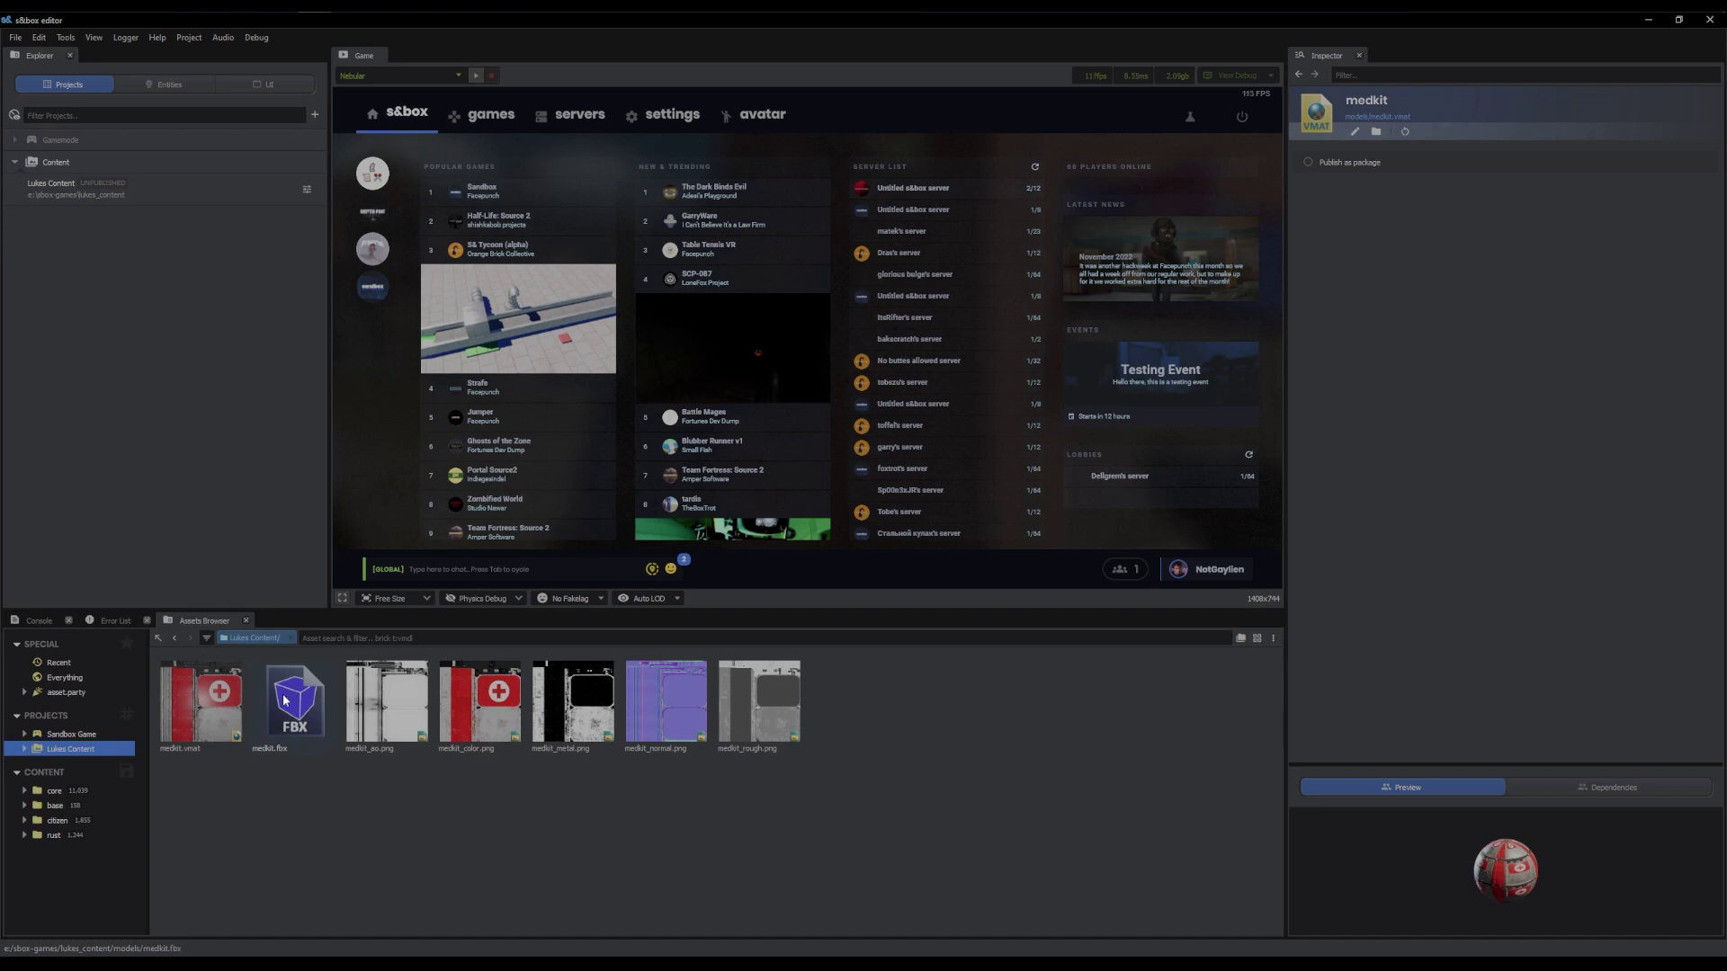
Create a model from medkit.fbx and show its imported Cylinder_011 render mesh
right_click(288, 731)
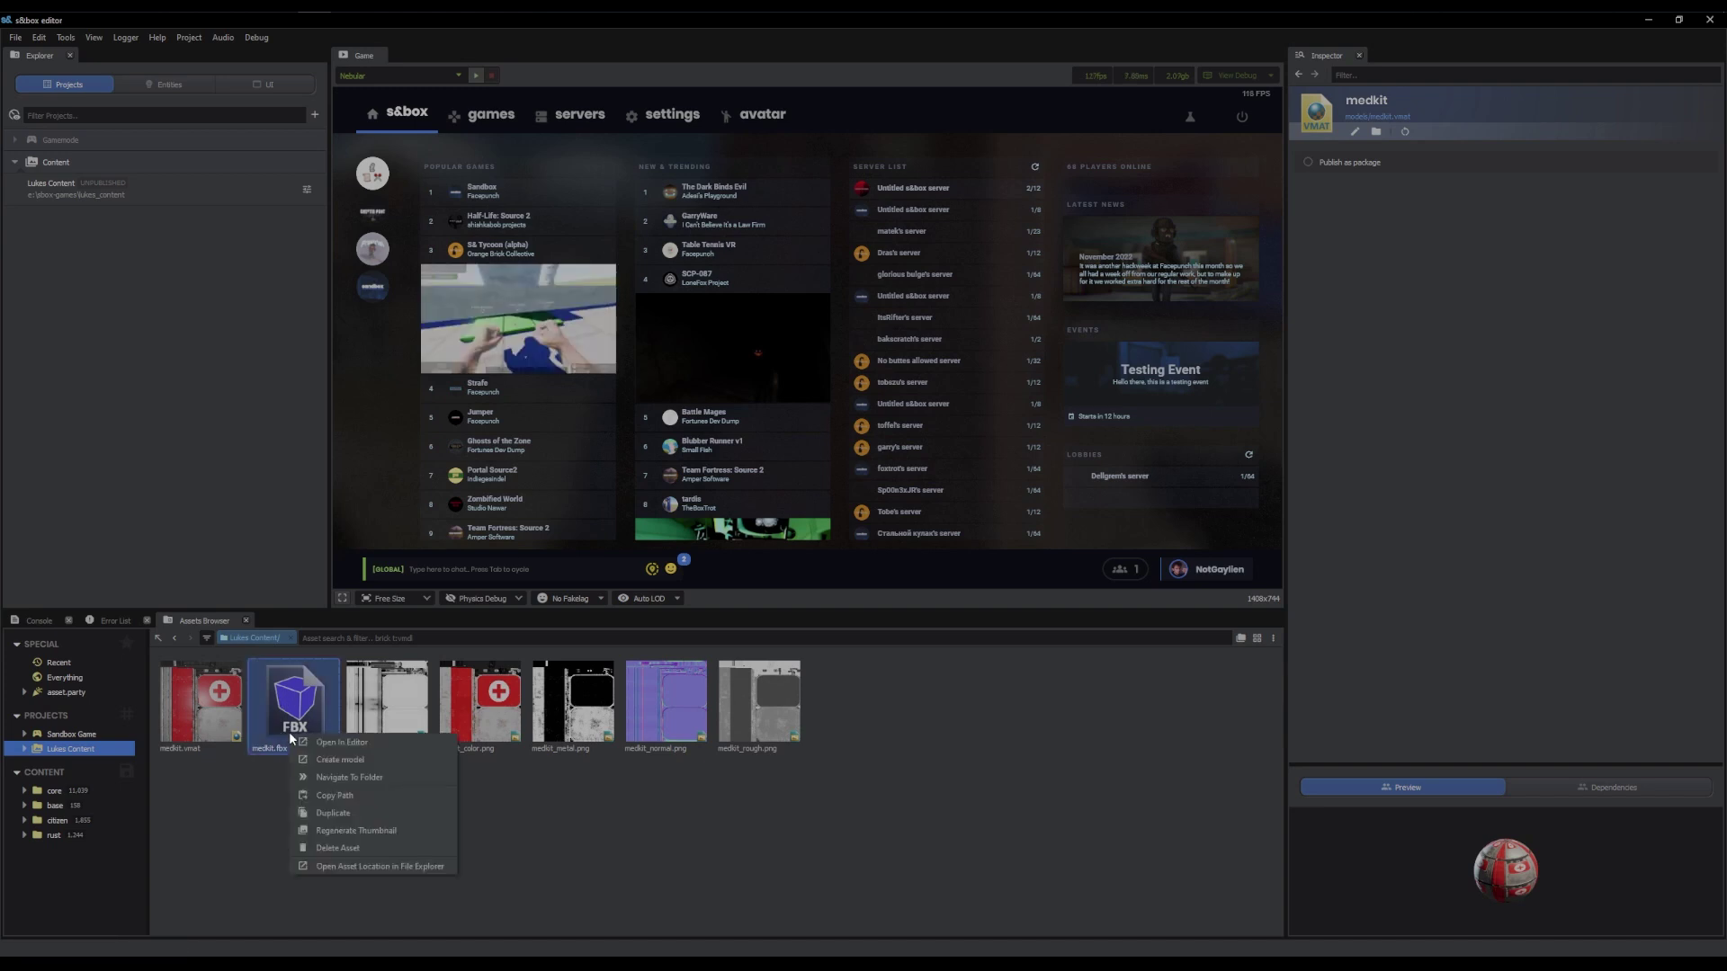
left_click(354, 759)
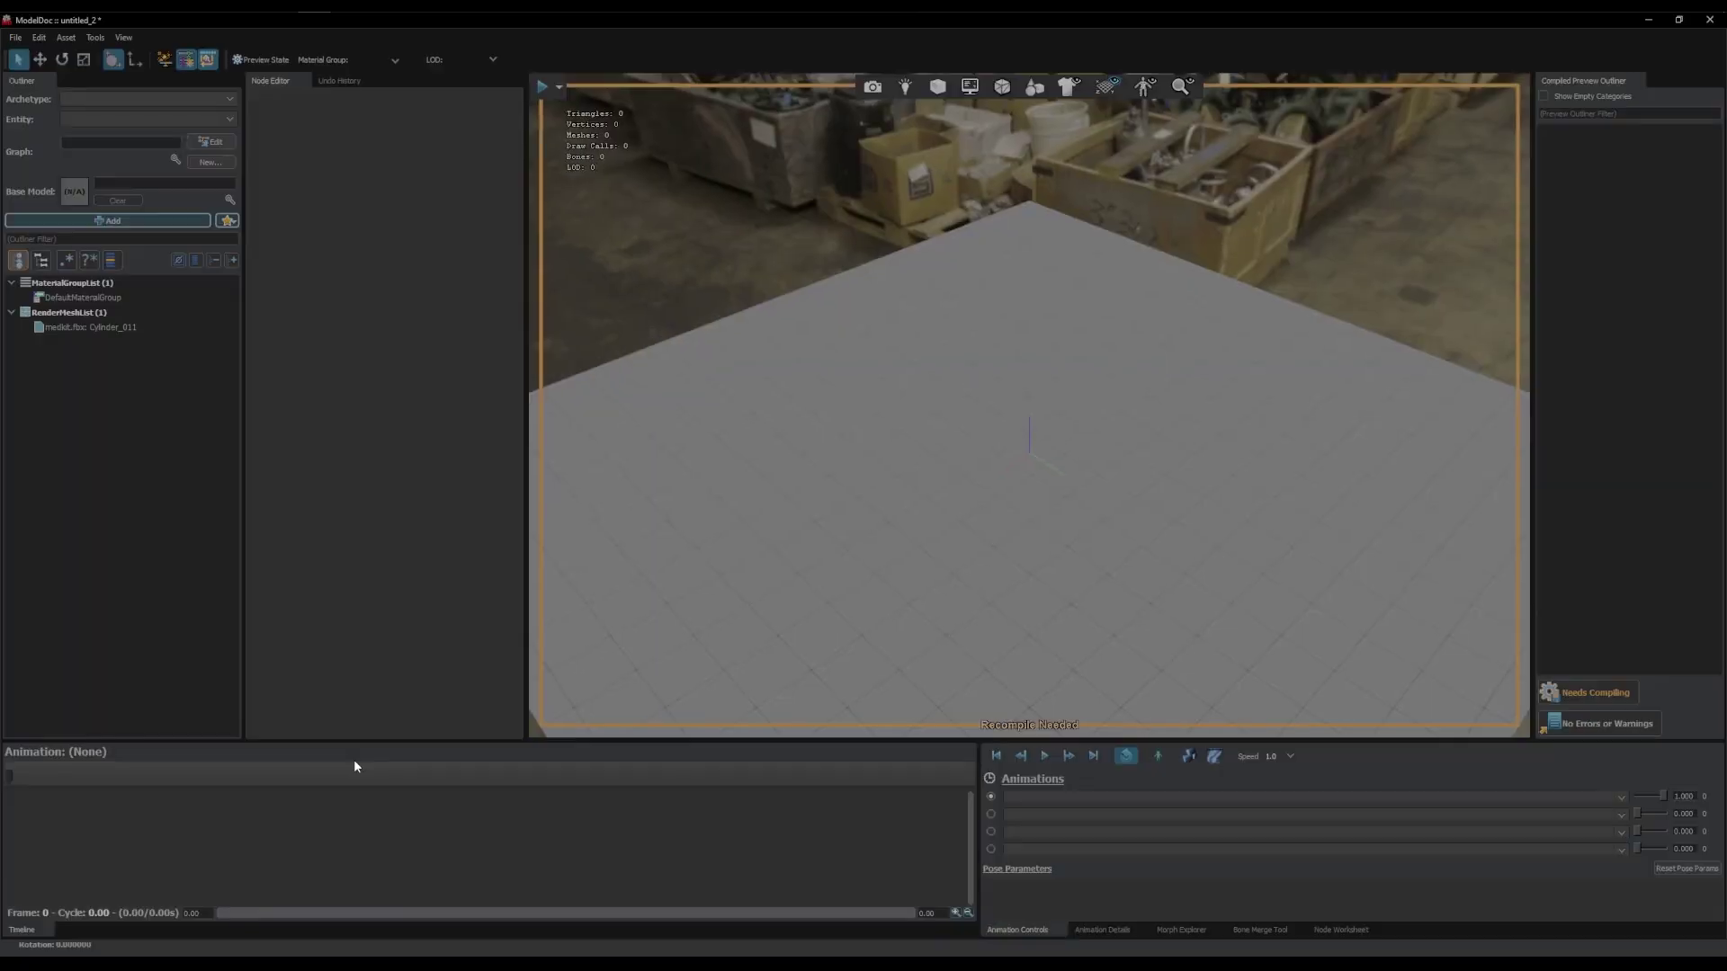
left_click(131, 326)
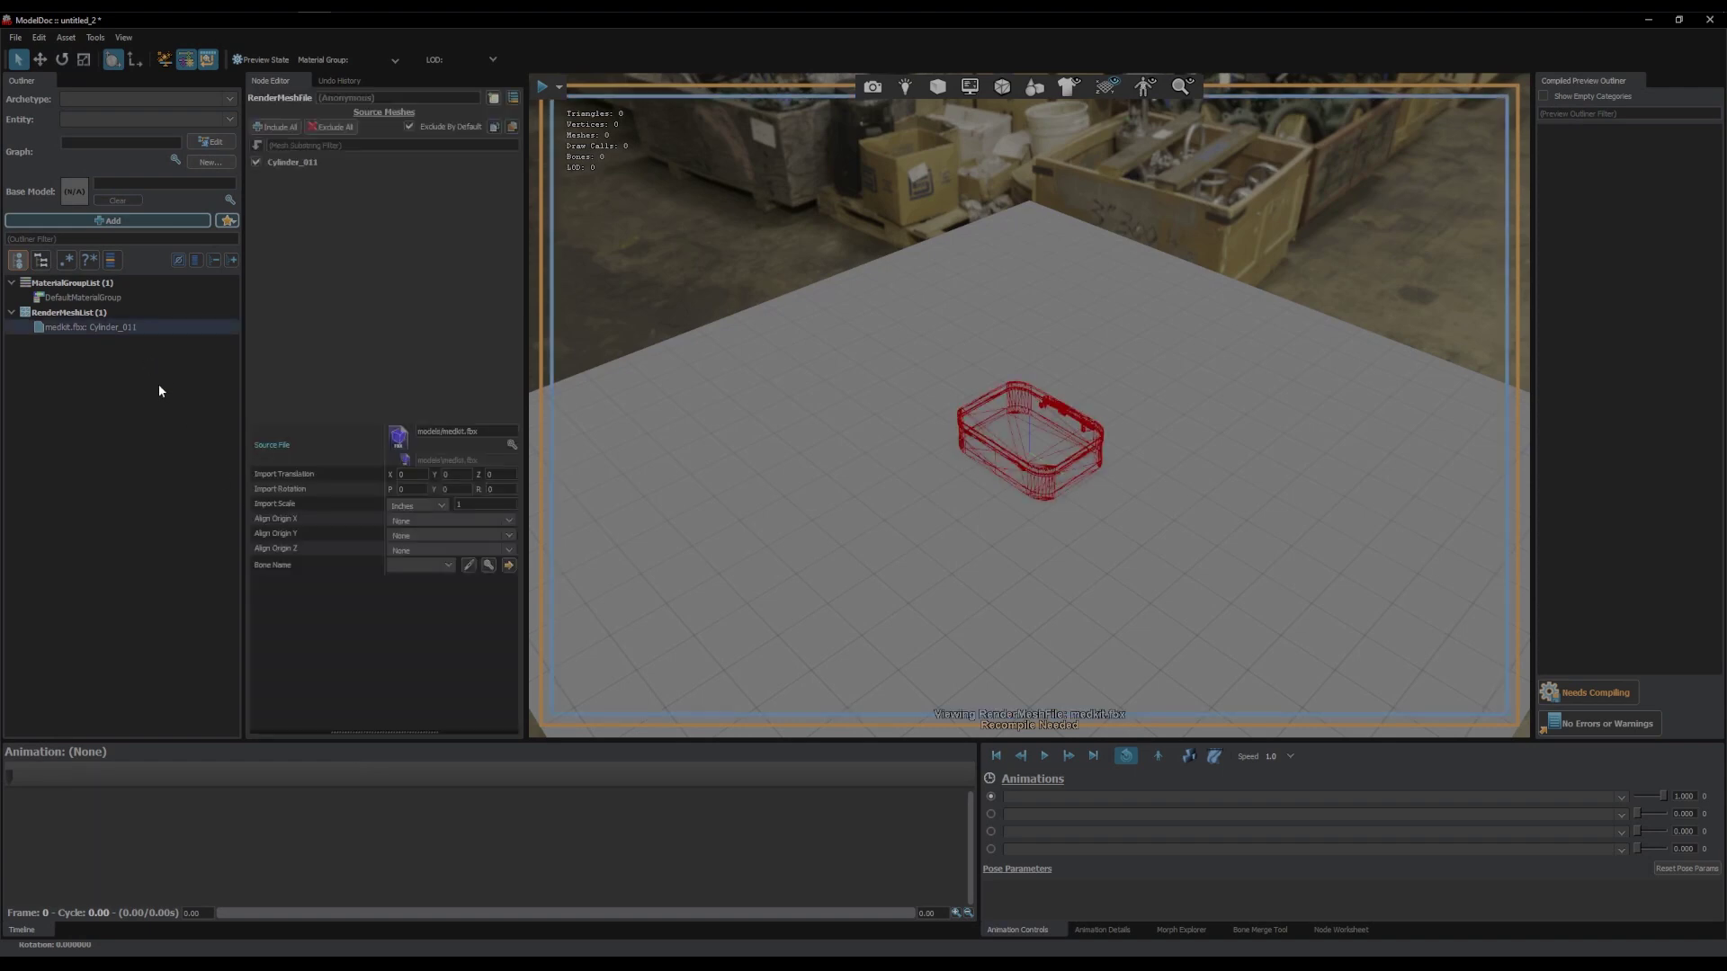
Assign models/medkit.vmat as the replacement for the medkit material in the DefaultMaterialGroup
left_click(102, 300)
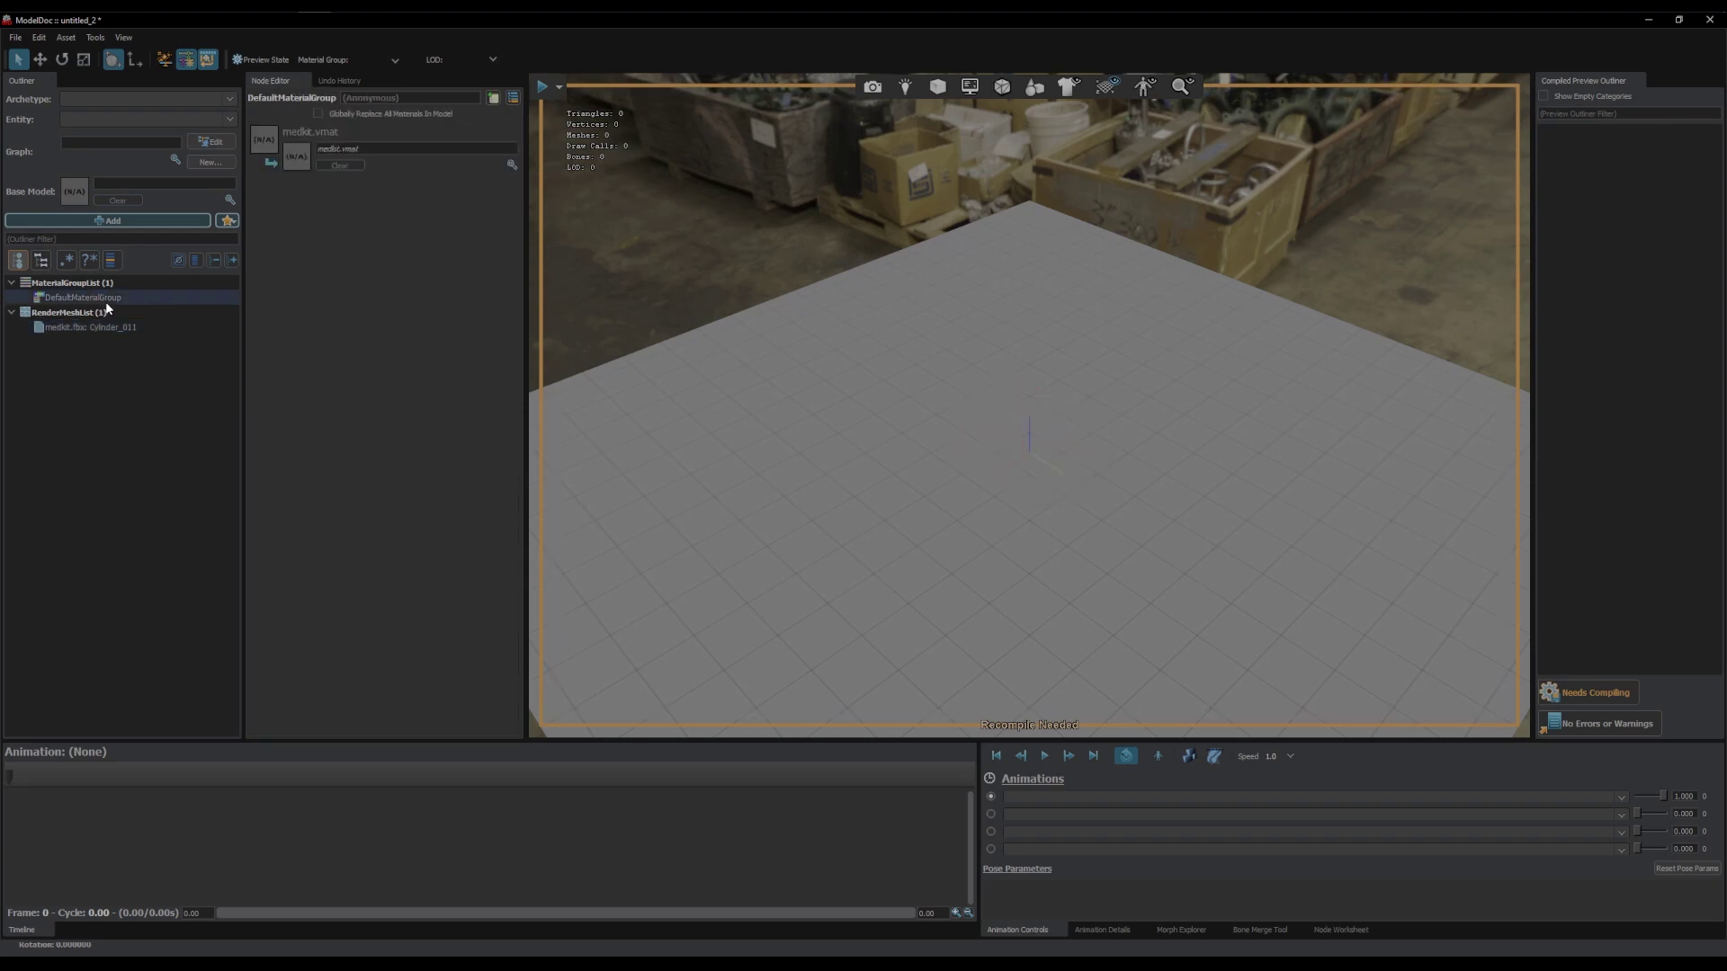
left_click(509, 165)
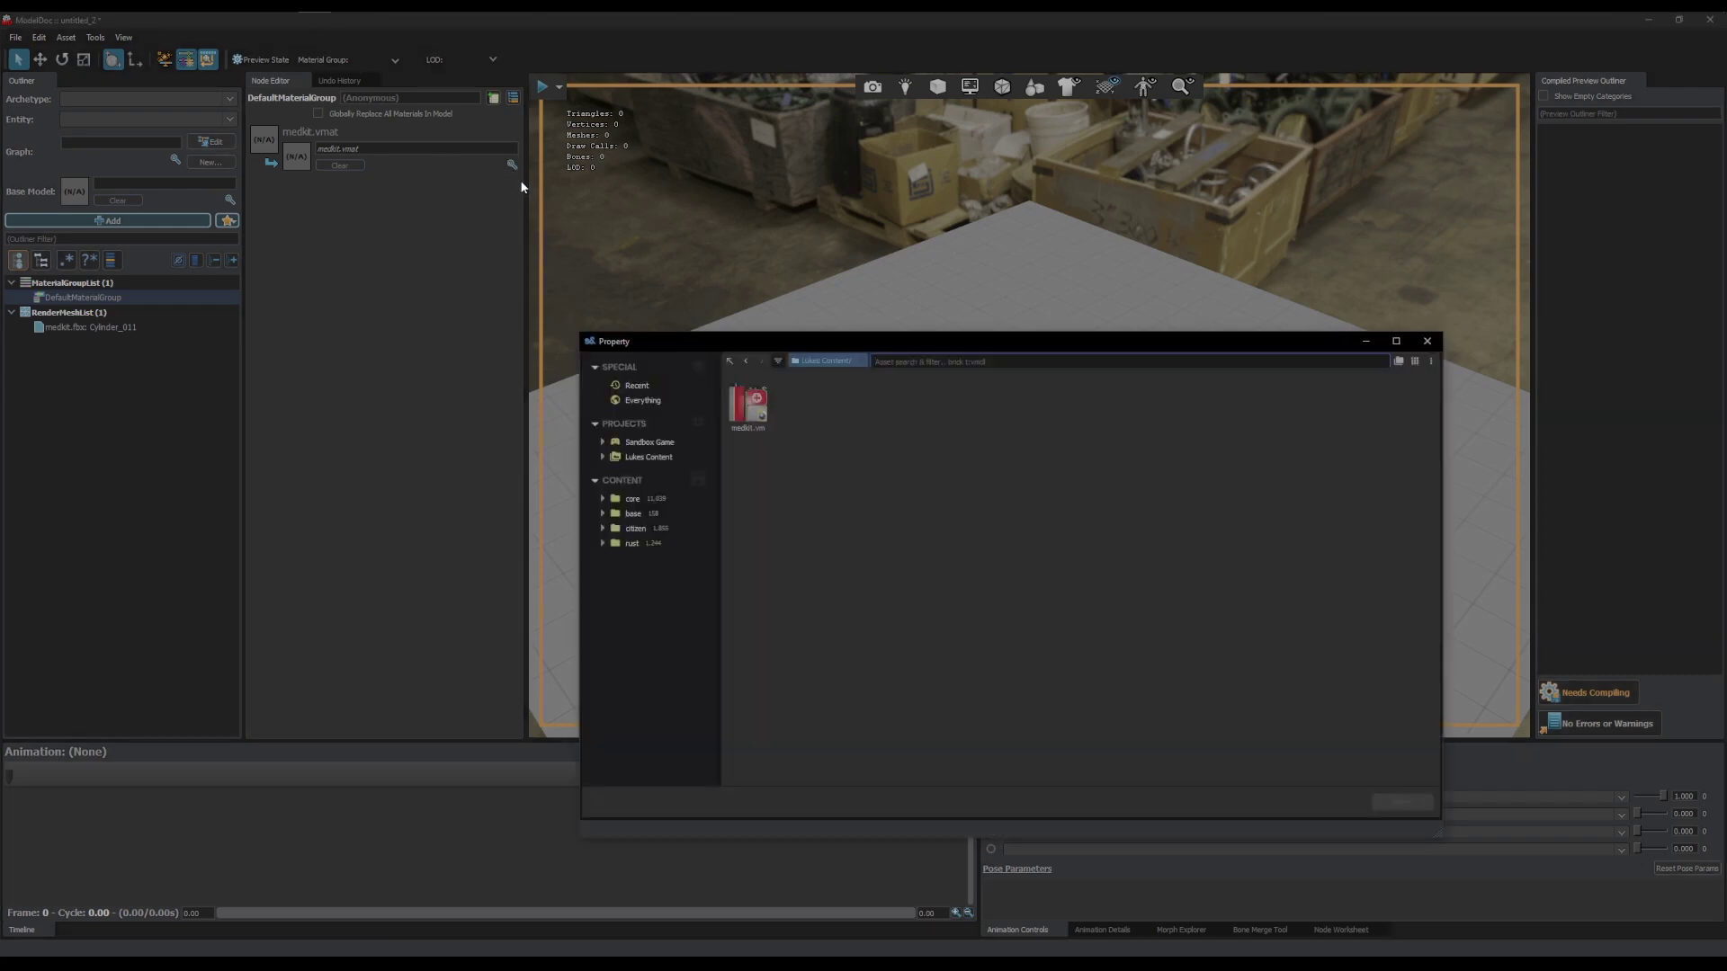
double_click(748, 404)
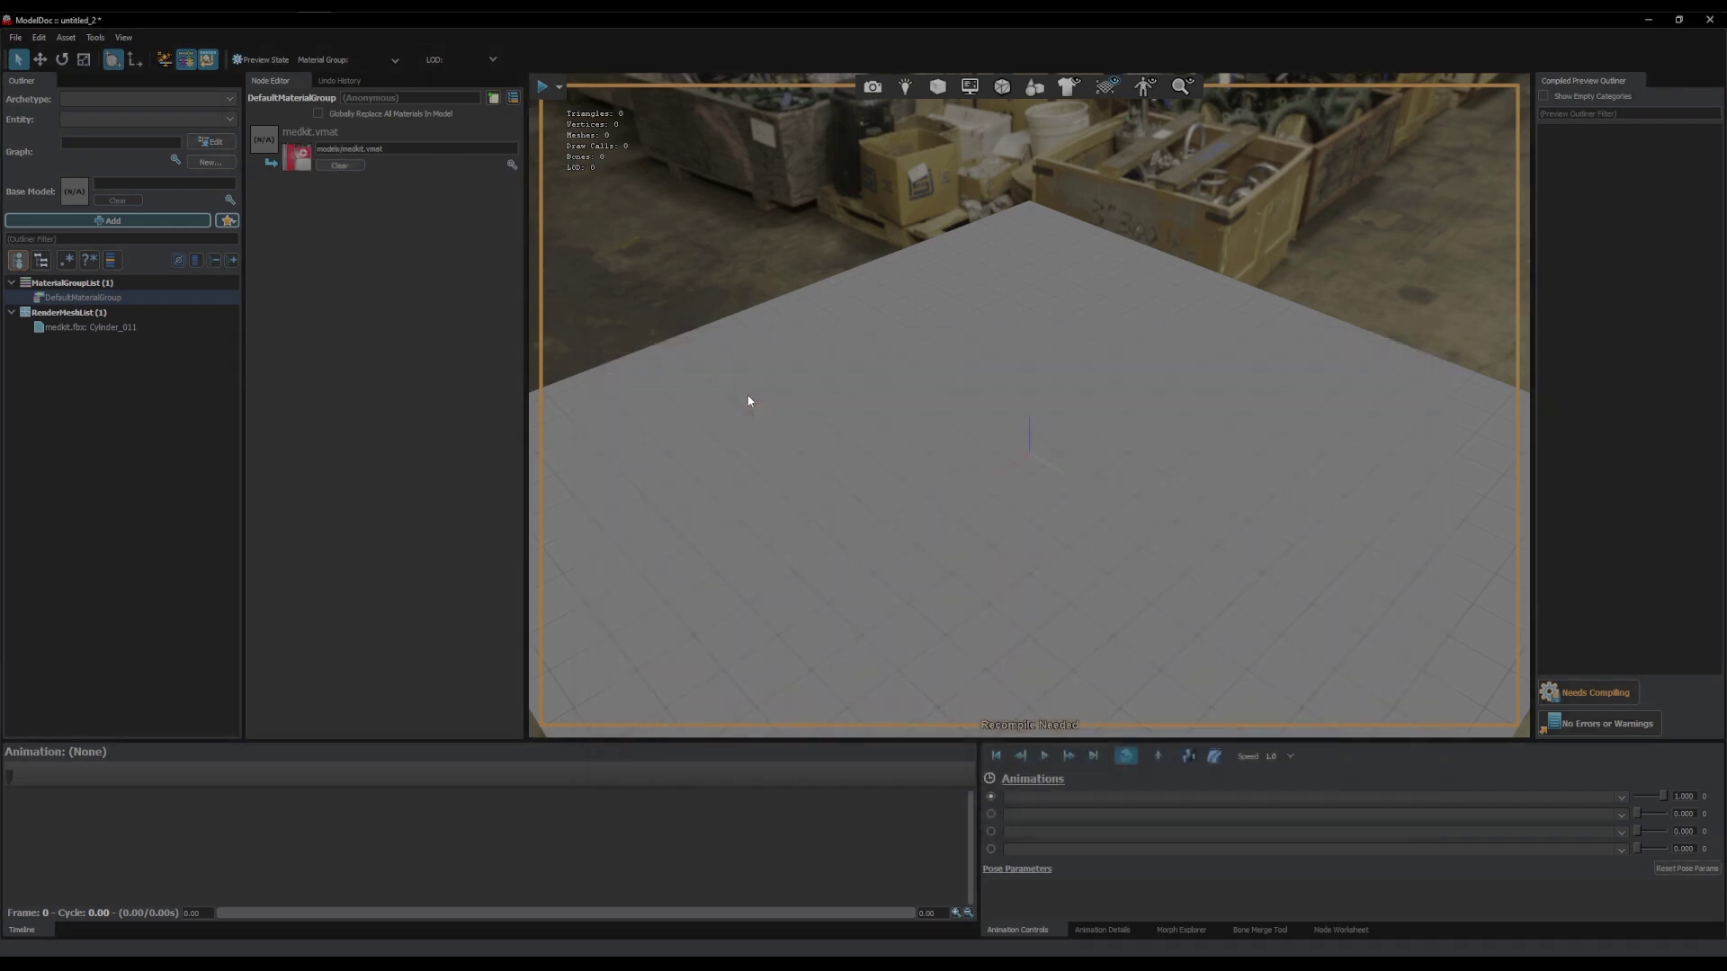
Save the model as medkit in the models folder
key("ctrl+s")
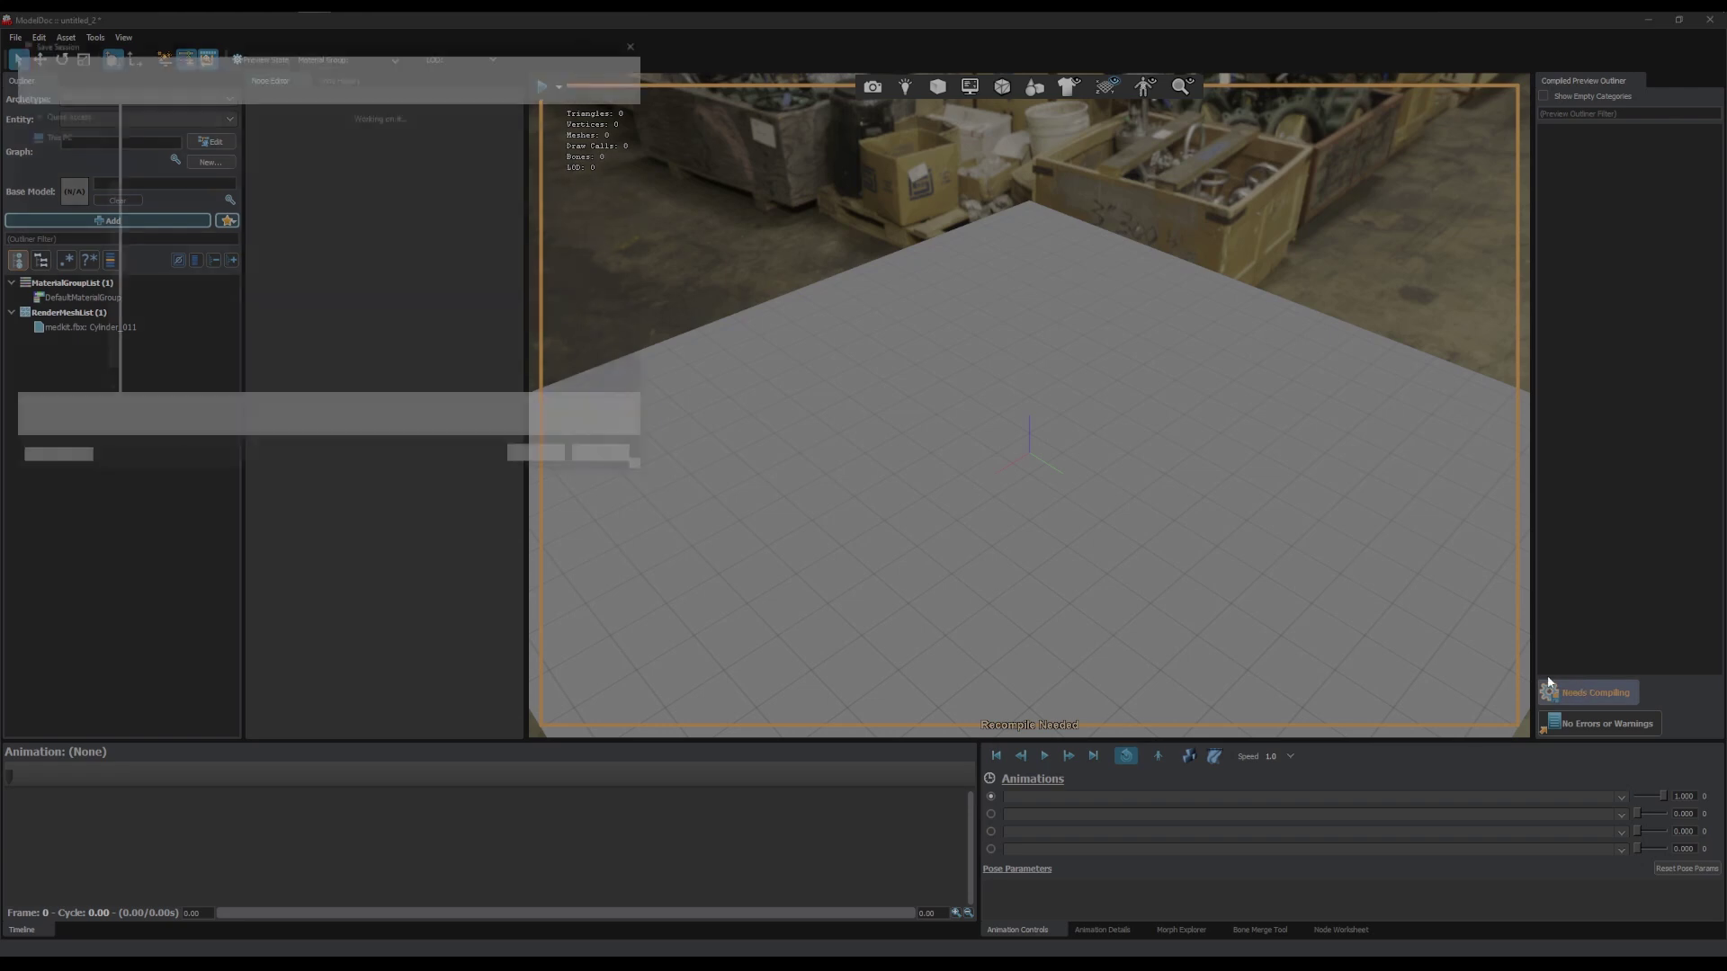
type("medmikt")
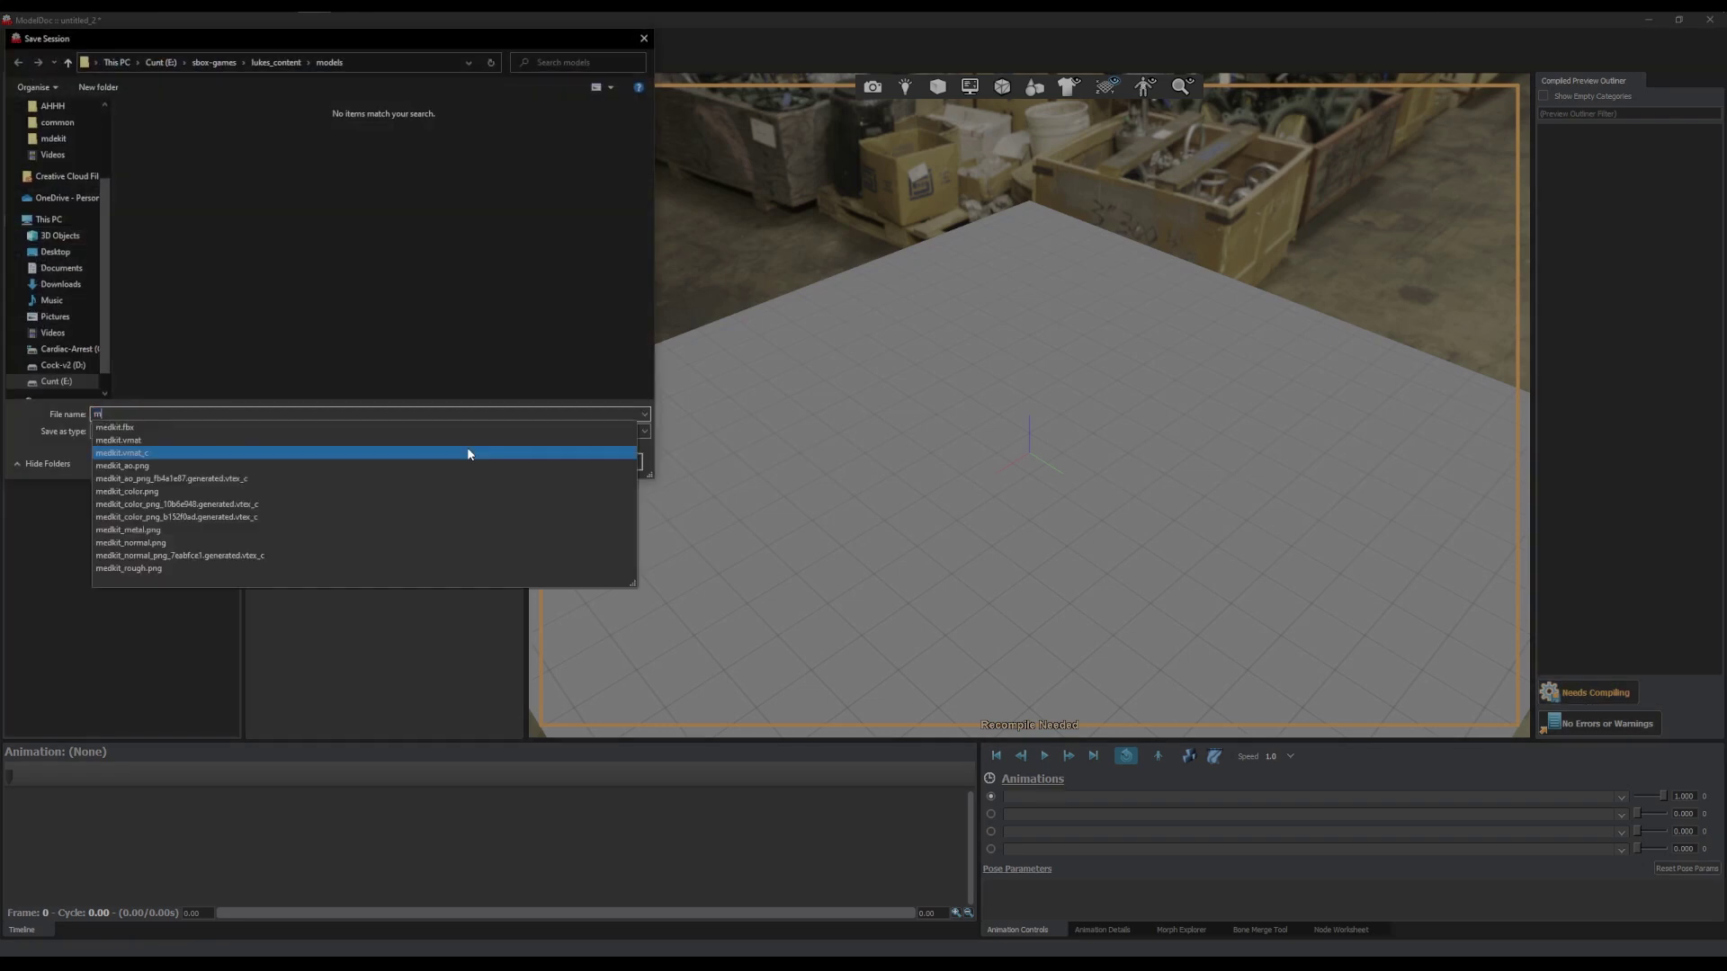
key("BackSpace")
type("kit")
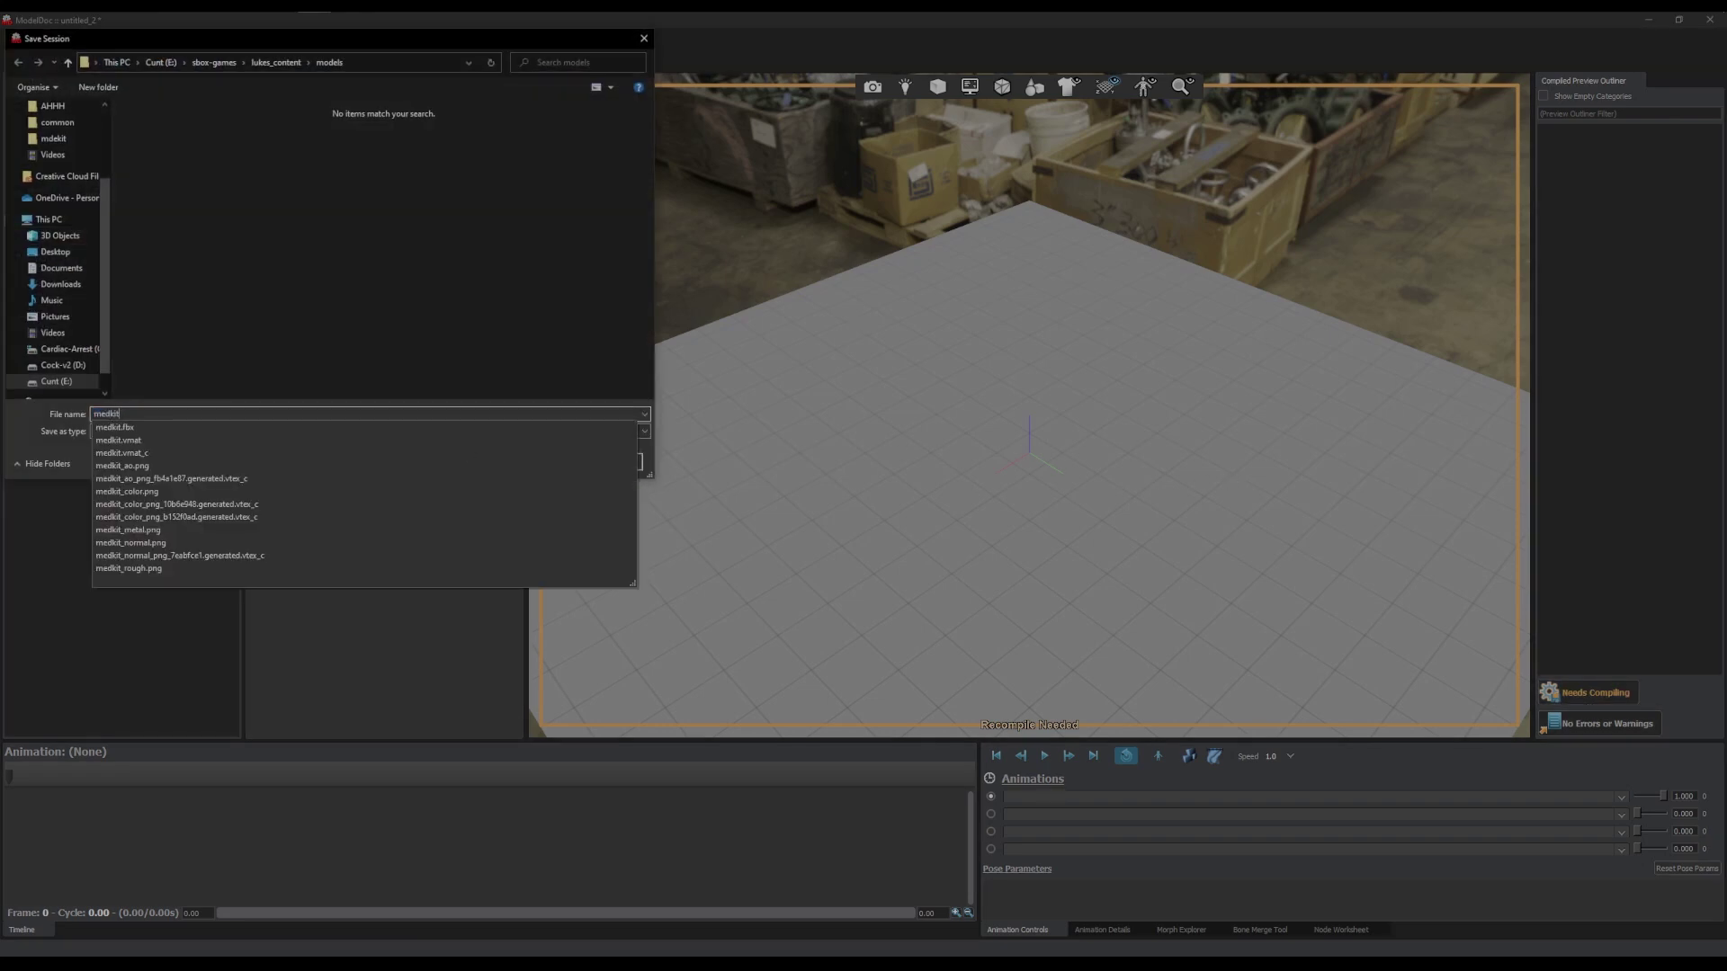
key("Return")
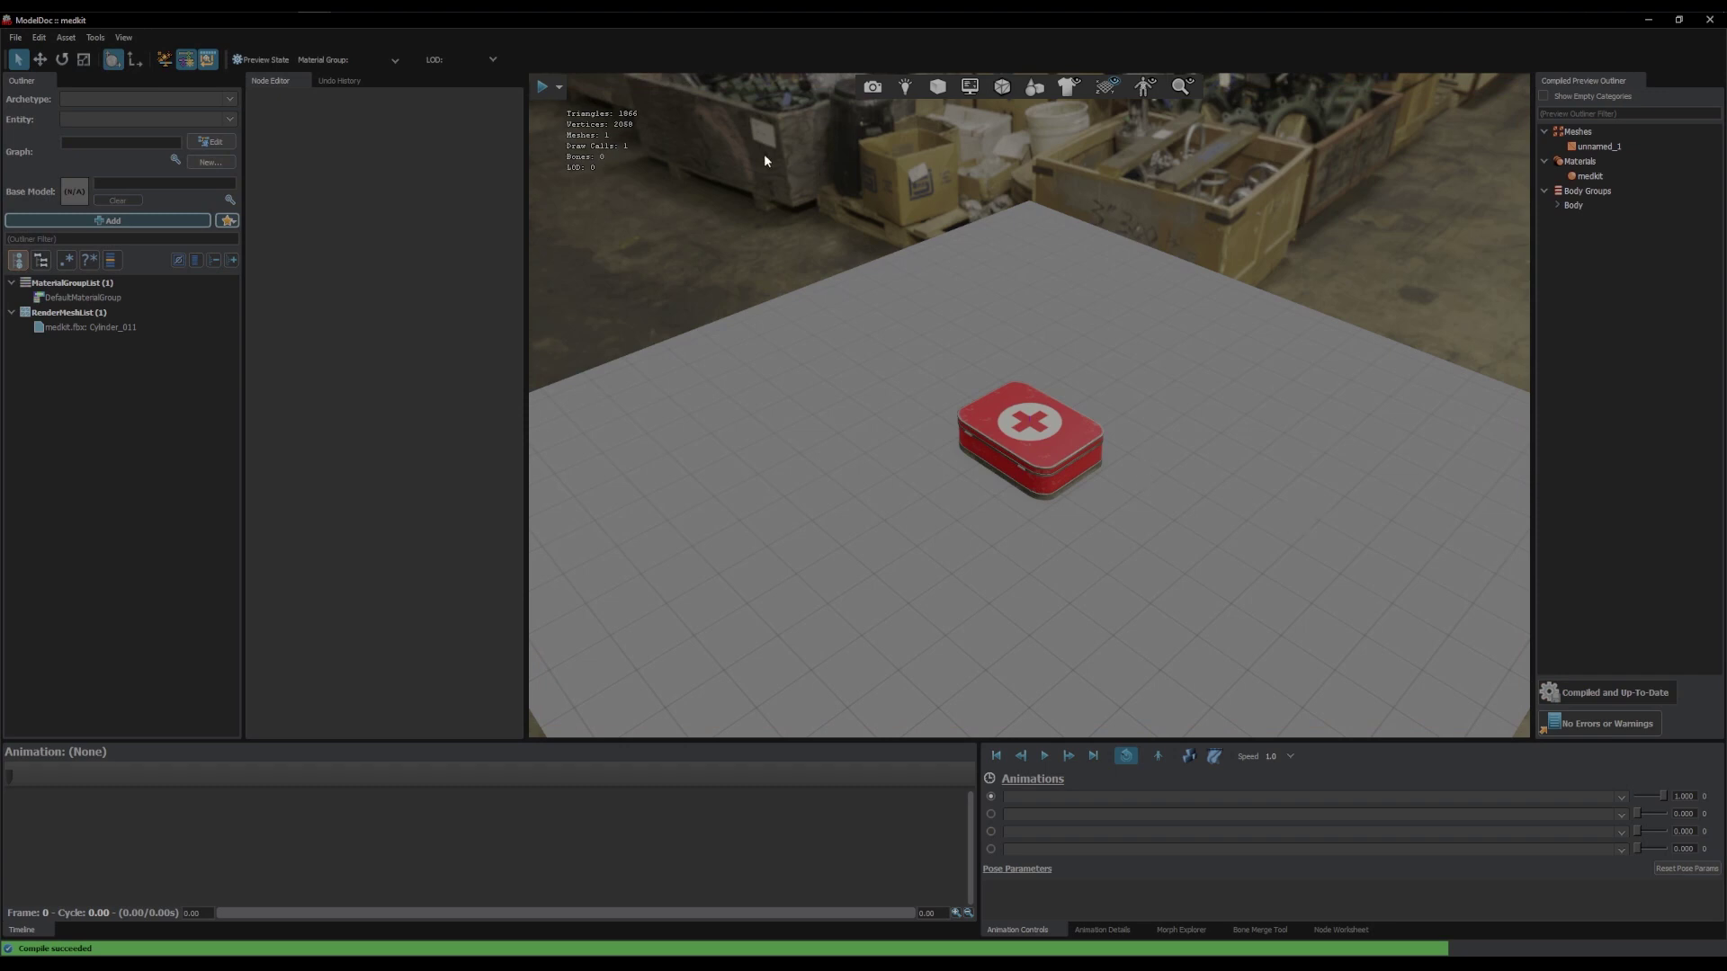
Start the game preview and place several copies of the medkit model on the floor
left_click(540, 85)
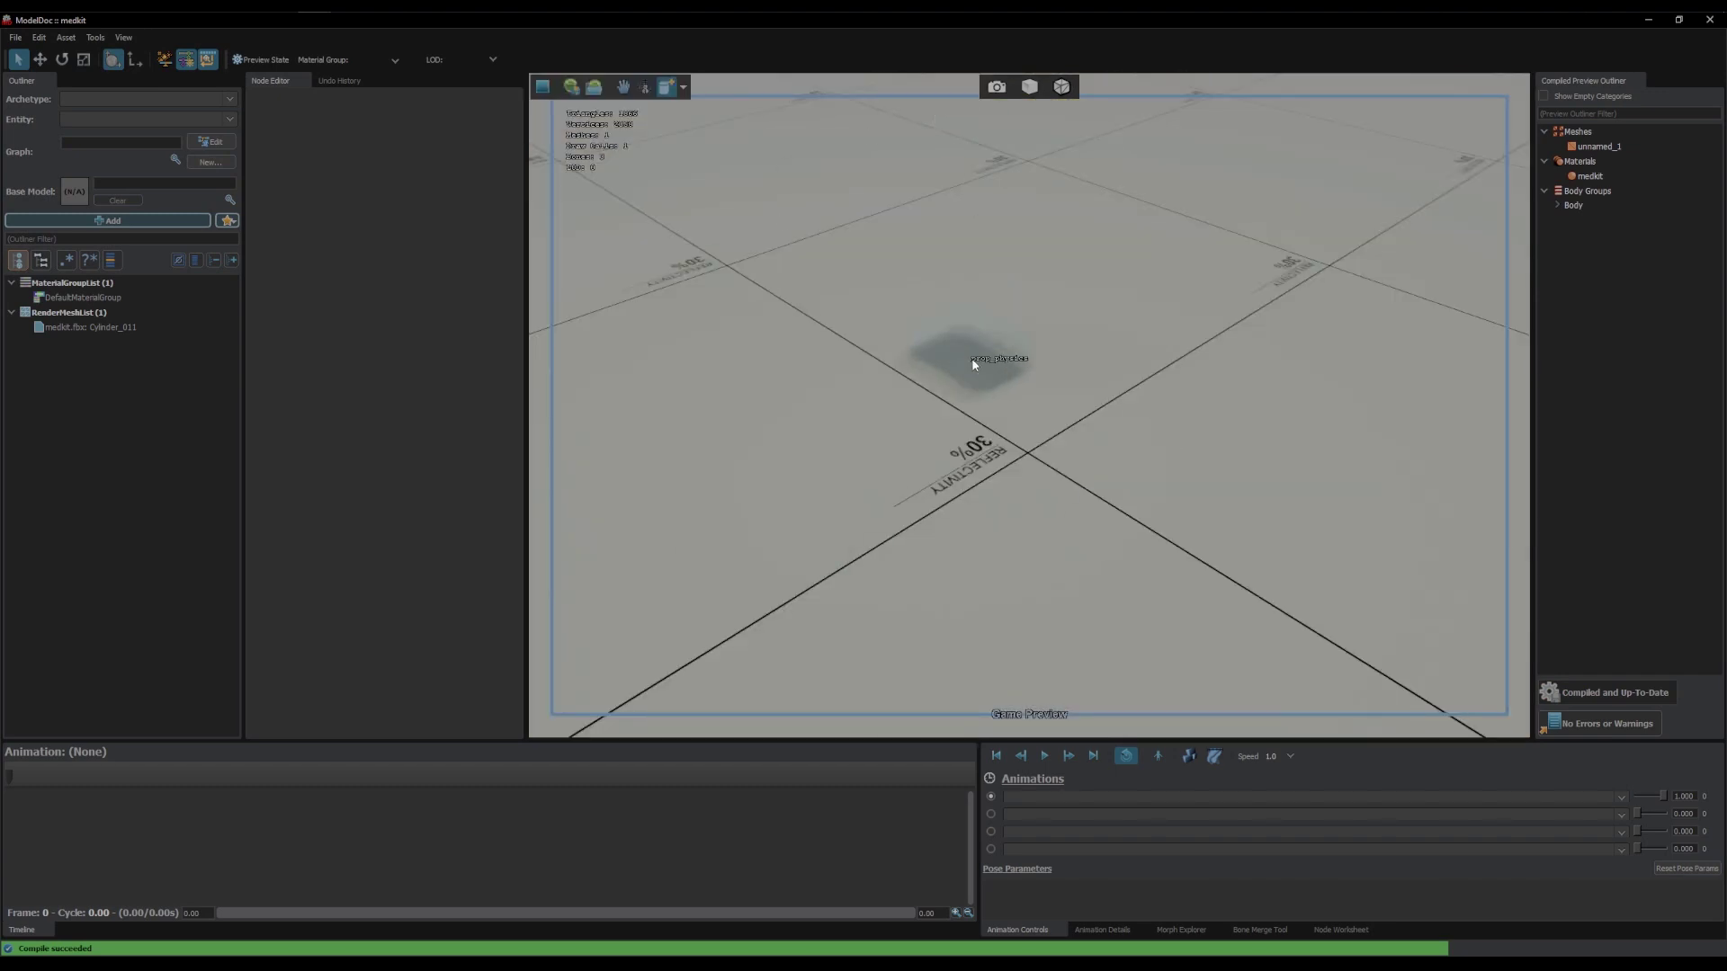
left_click(1123, 387)
left_click(995, 545)
left_click(903, 426)
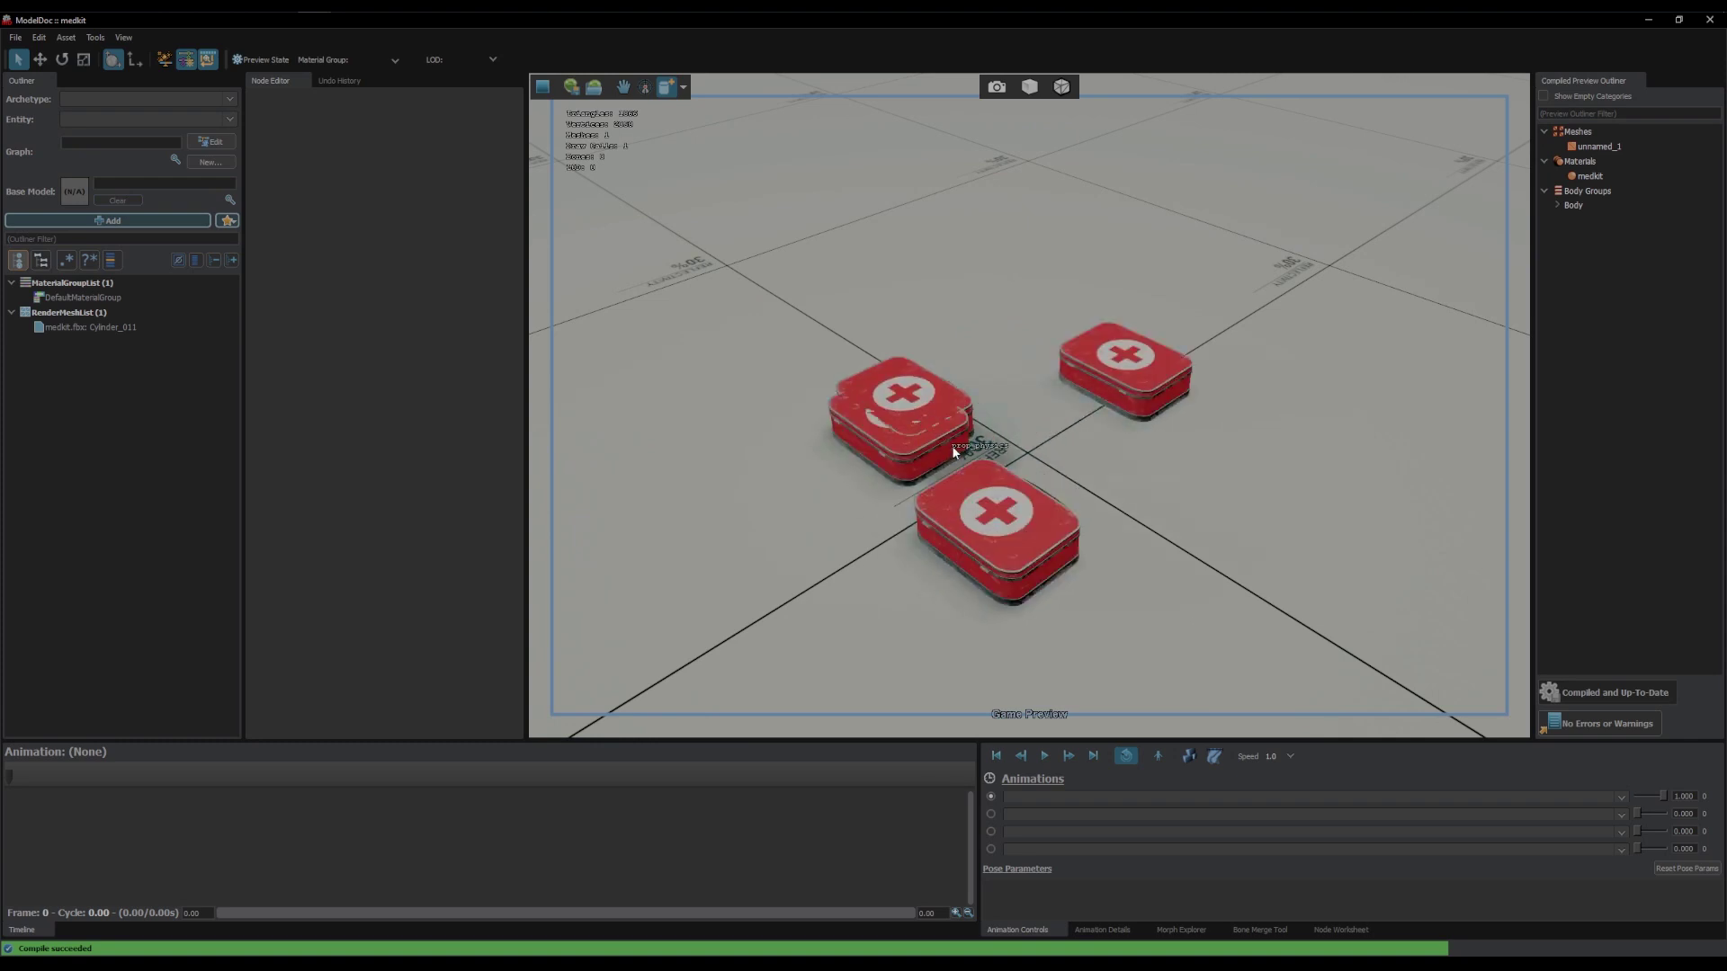
left_click(937, 493)
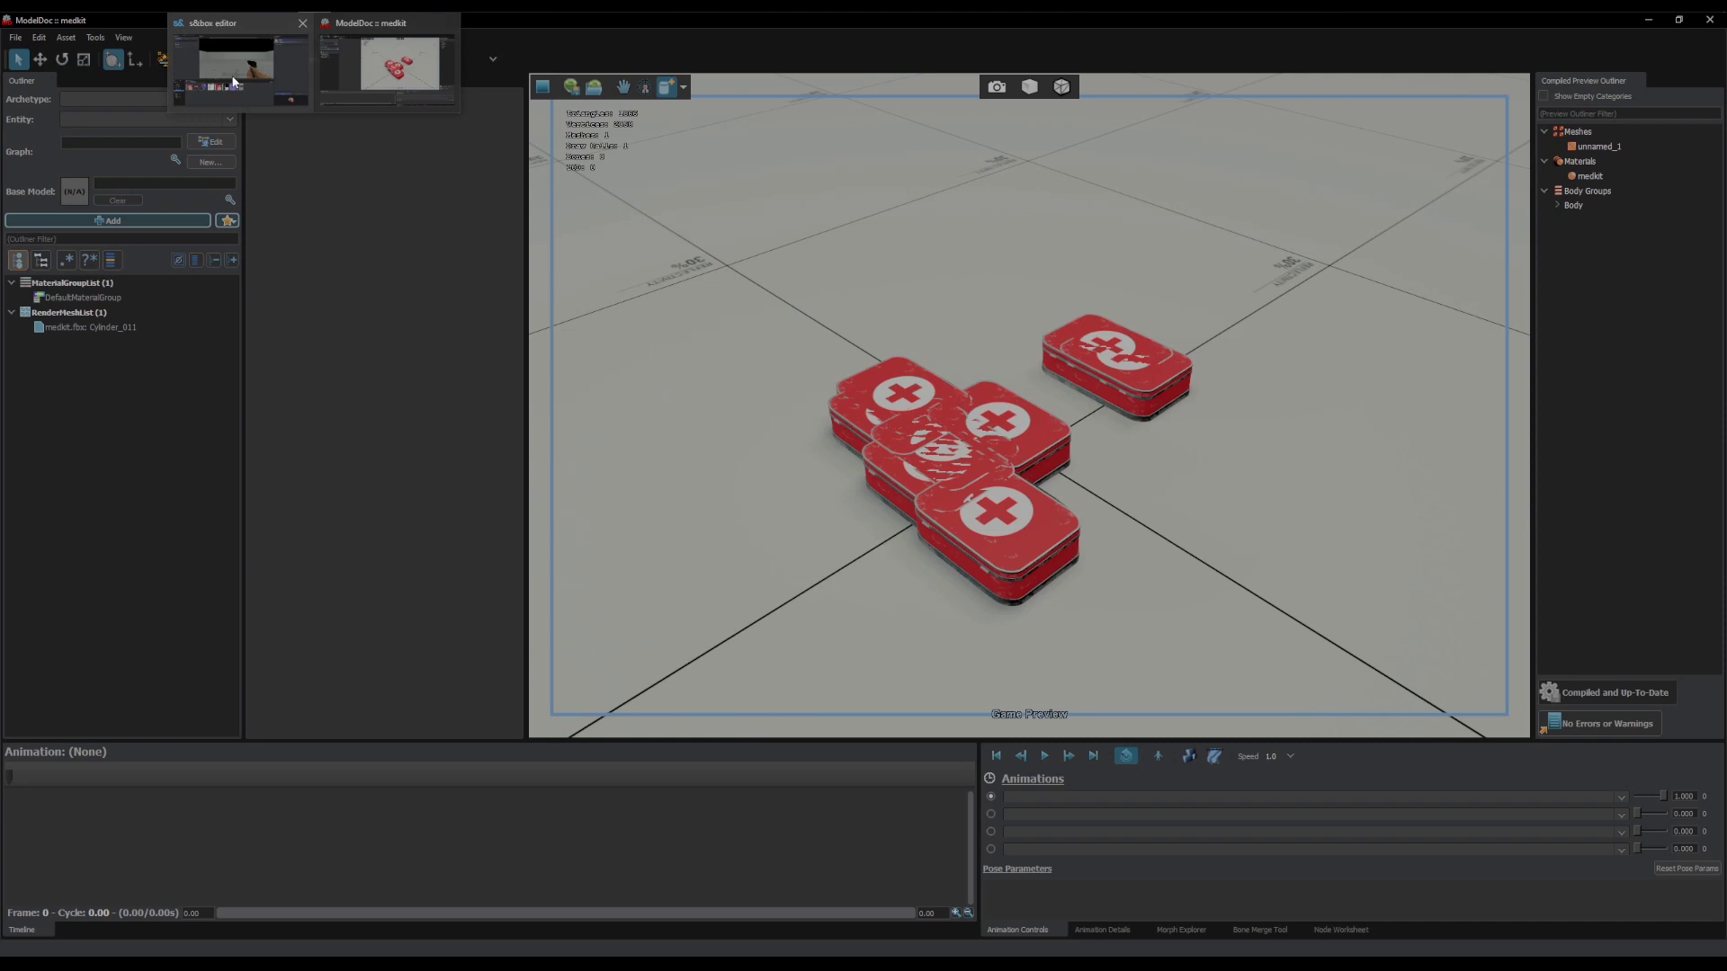
Switch to the s&box editor, walk around the placed medkits in the running game and shoot at them
left_click(233, 82)
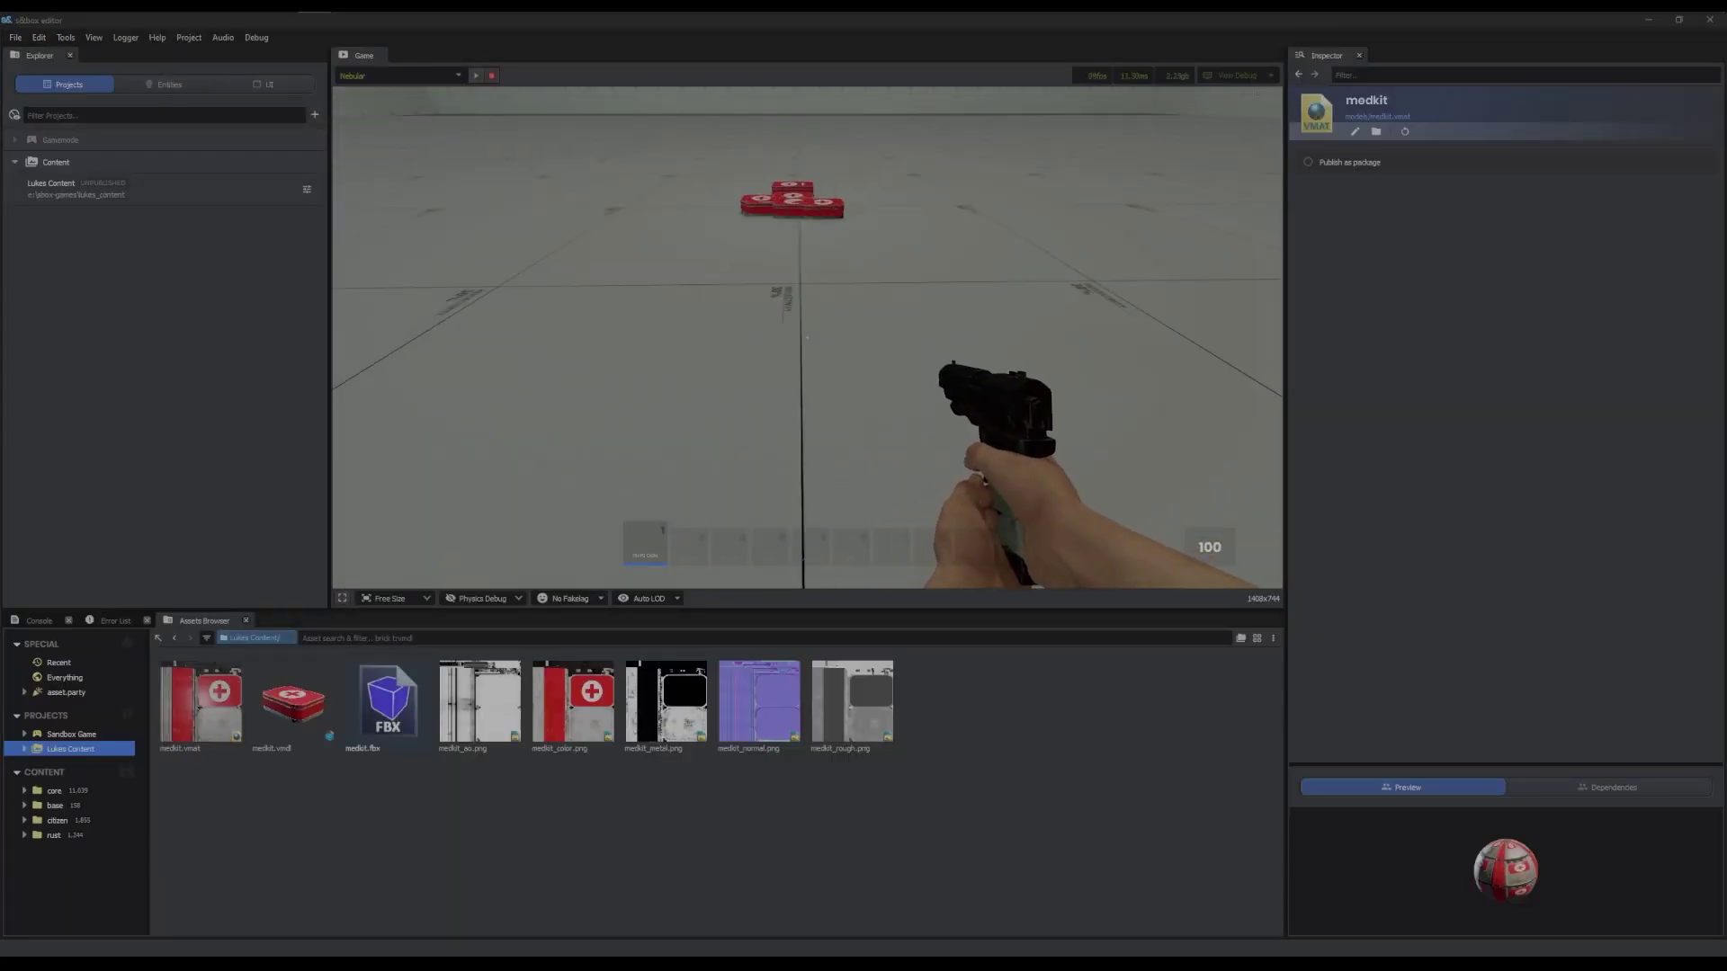
key("w")
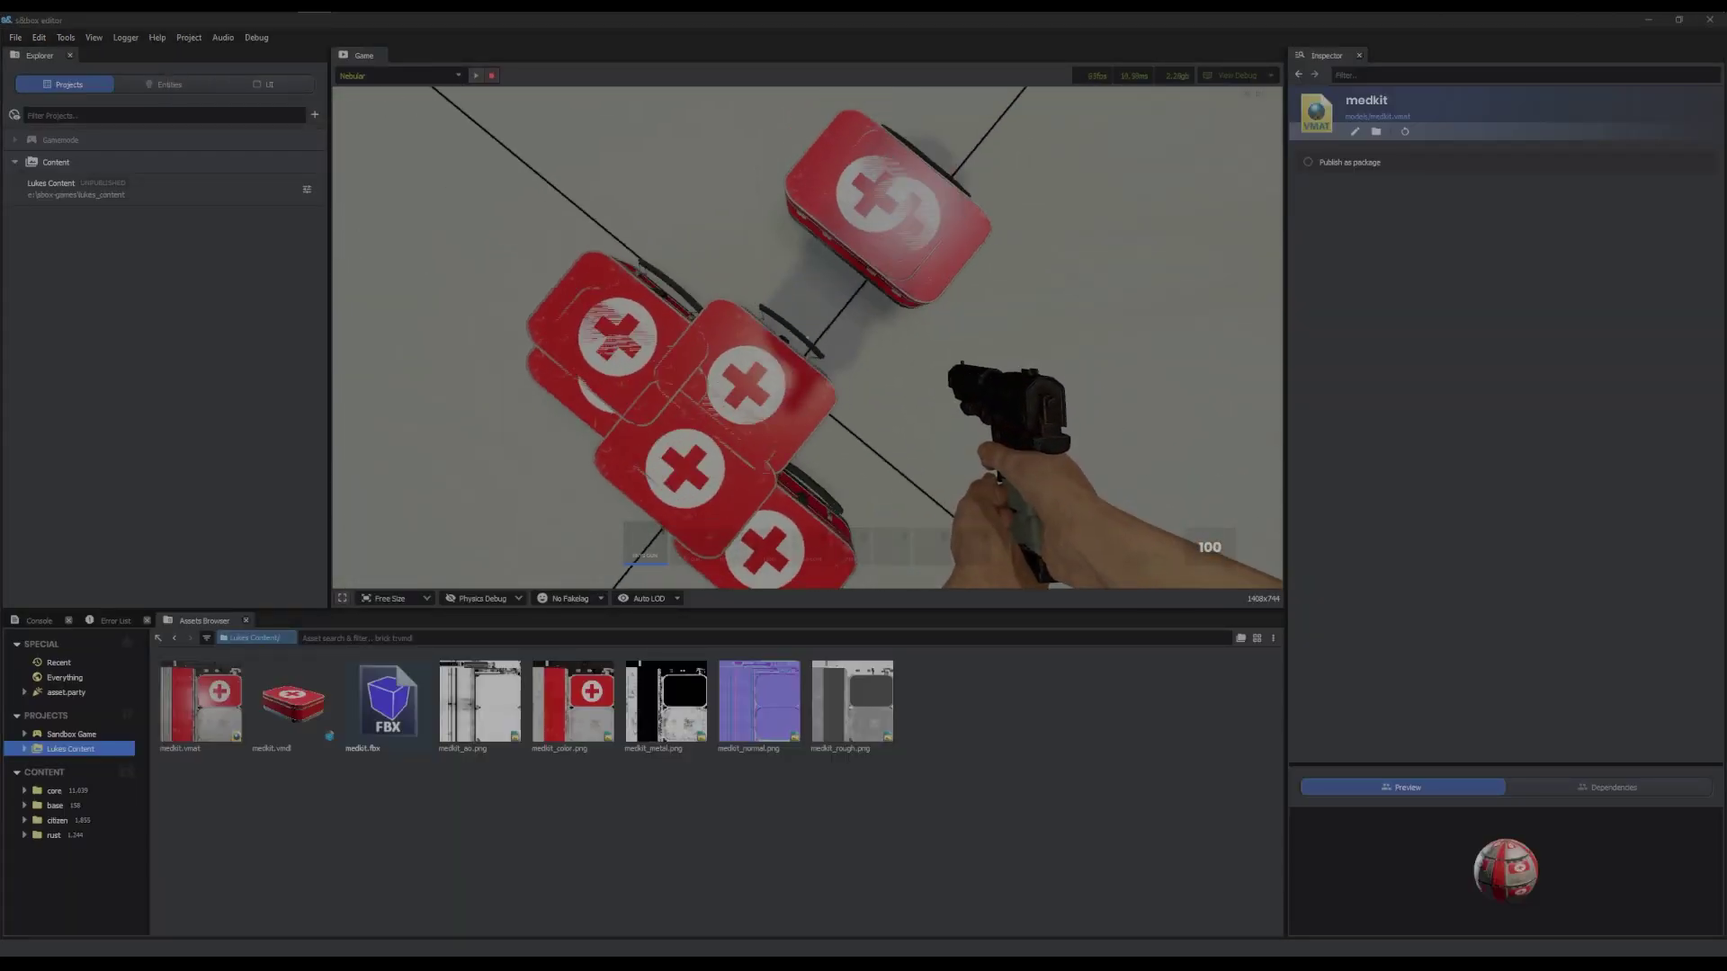
left_click(807, 337)
key("s")
key("a")
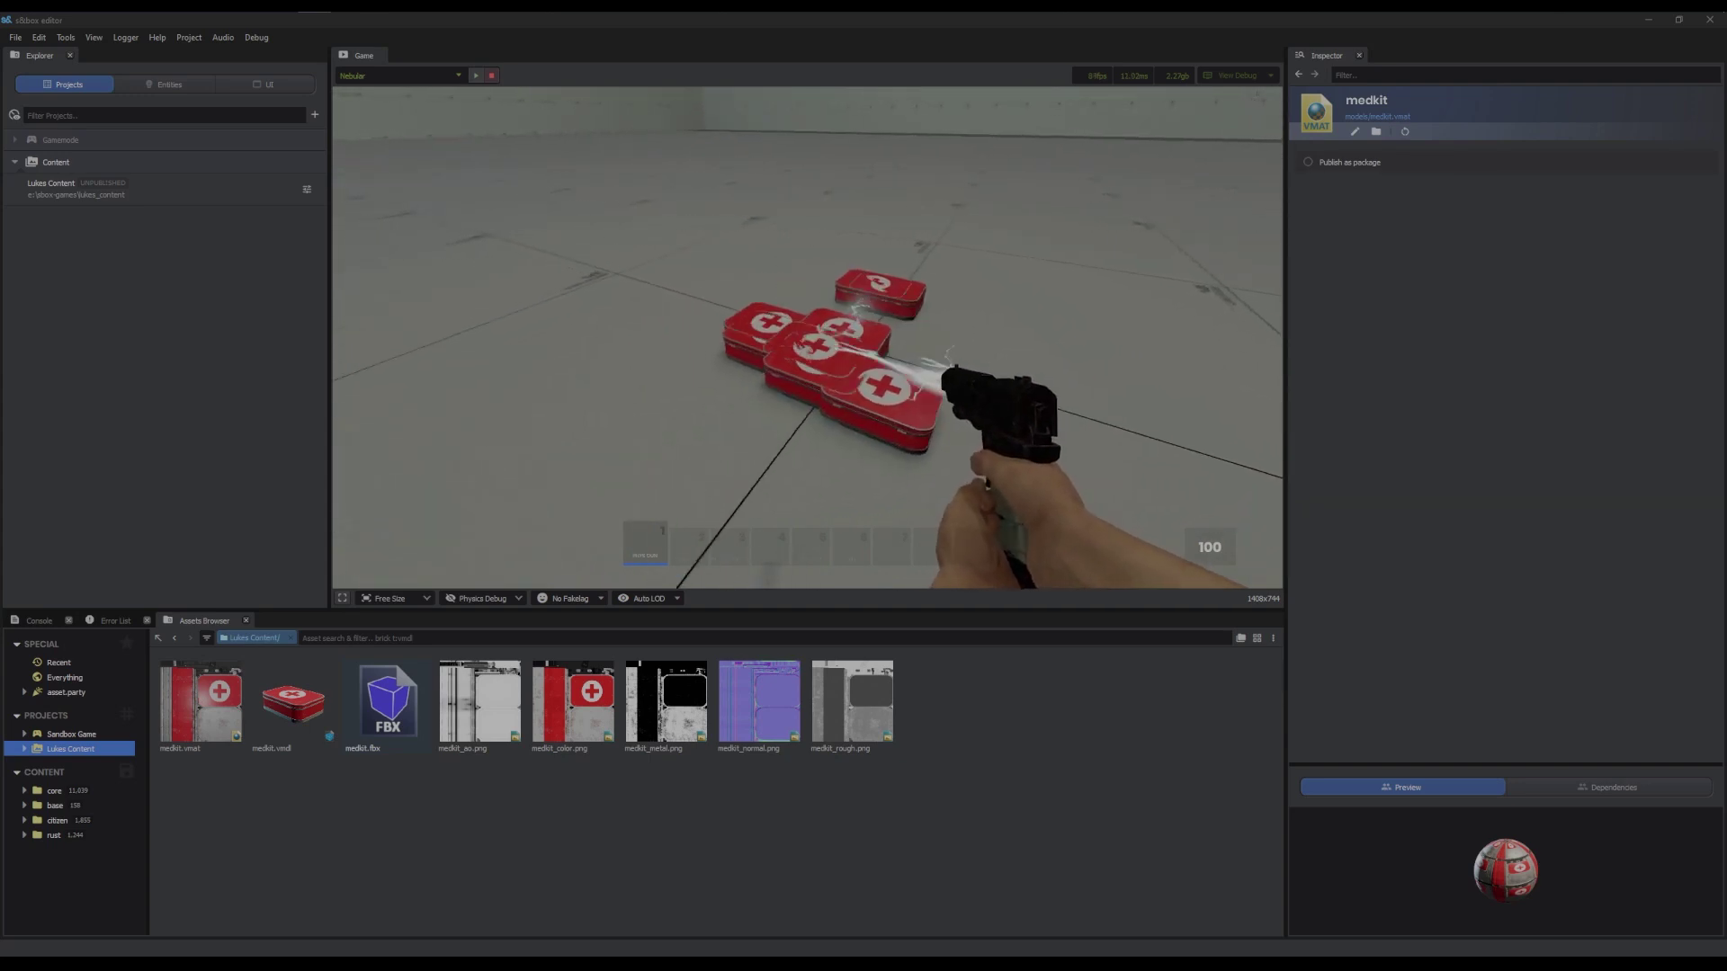
left_click_drag(807, 337, 807, 338)
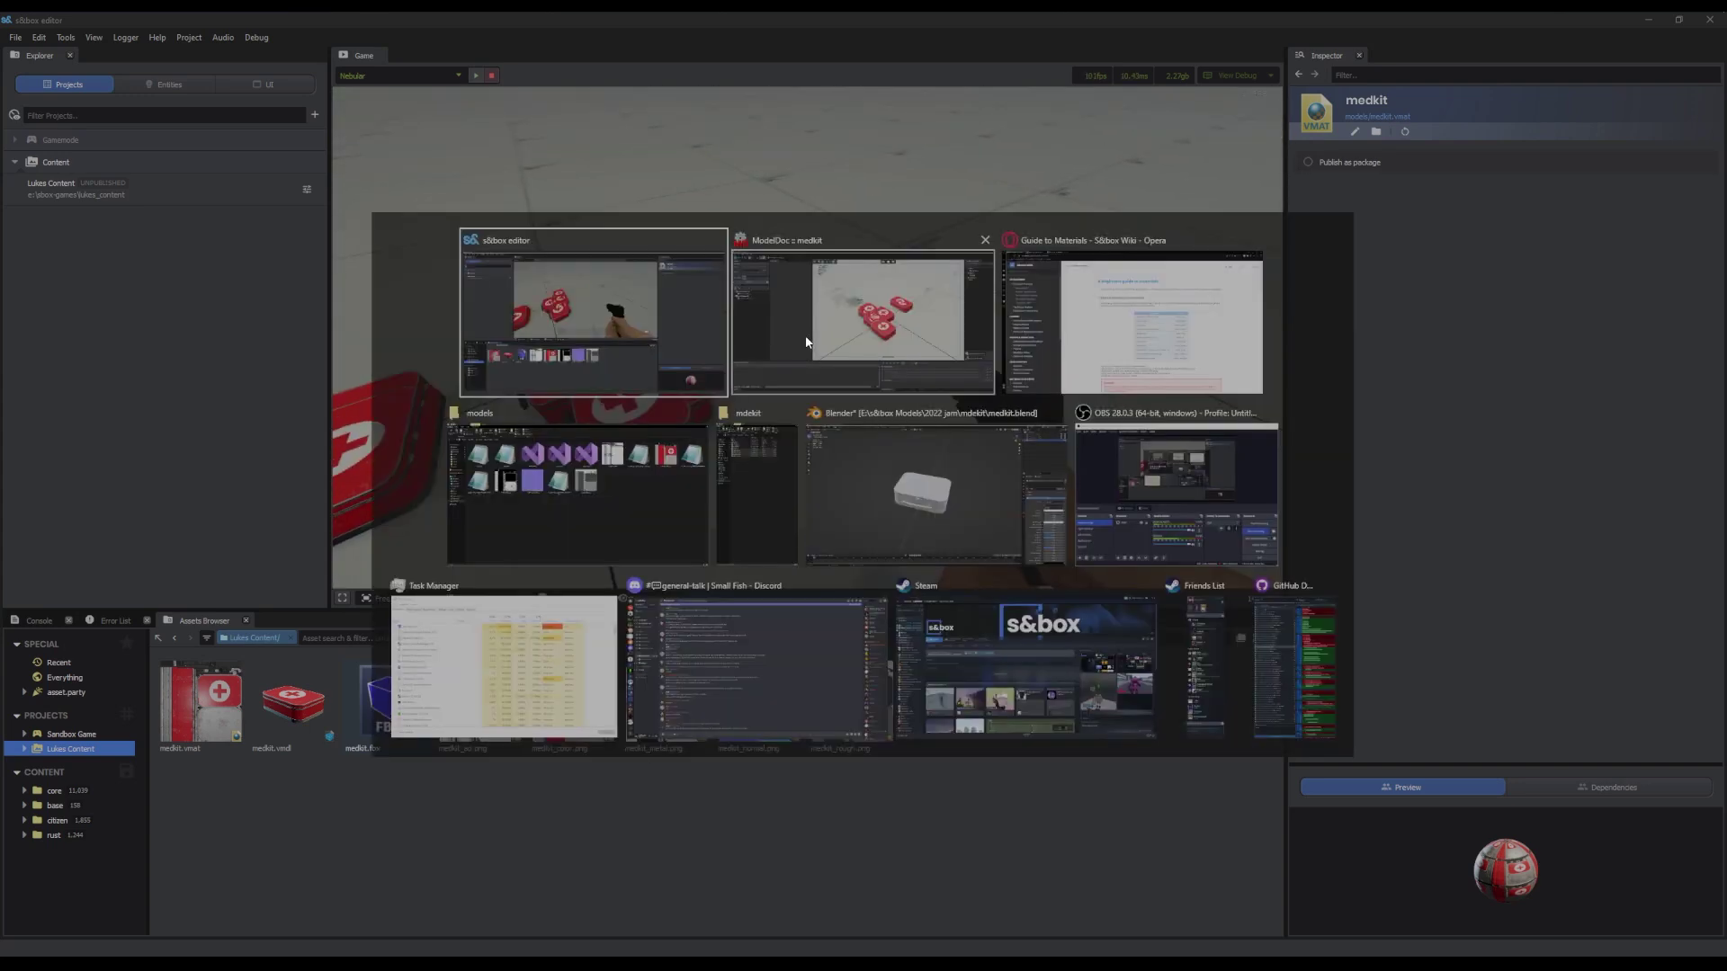
Return to ModelDoc and add a PhysicsHullFromRender node to the medkit model without a parent bone
key("alt+Tab")
left_click(799, 326)
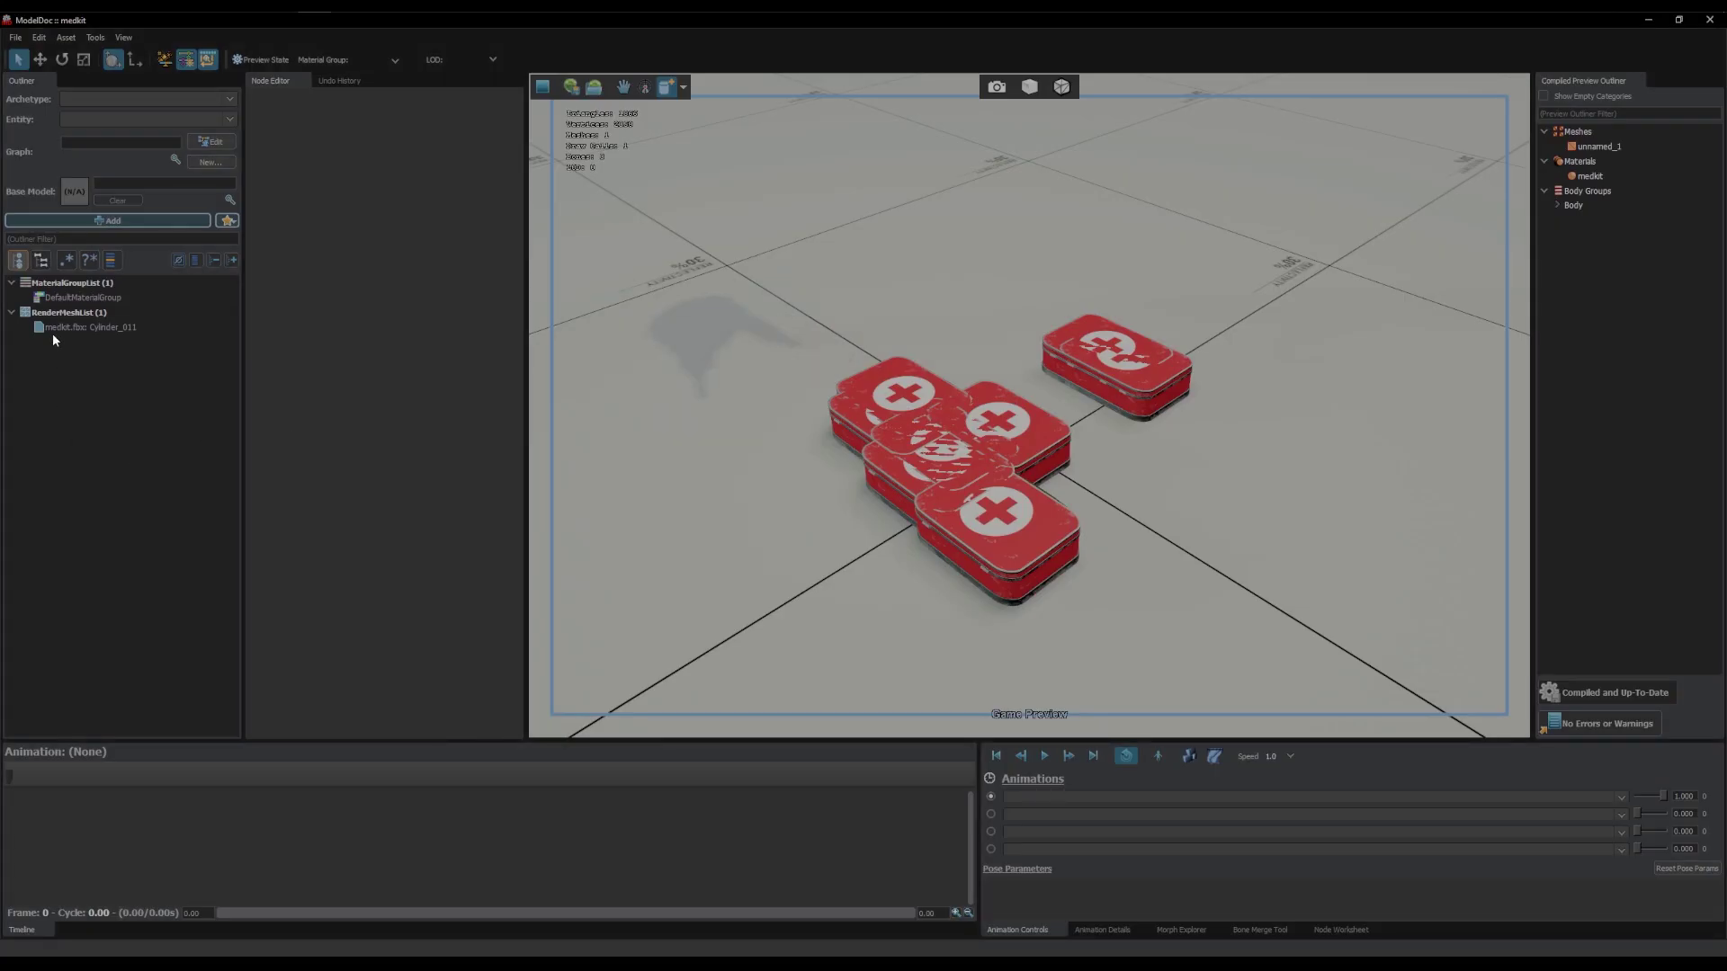
left_click(118, 222)
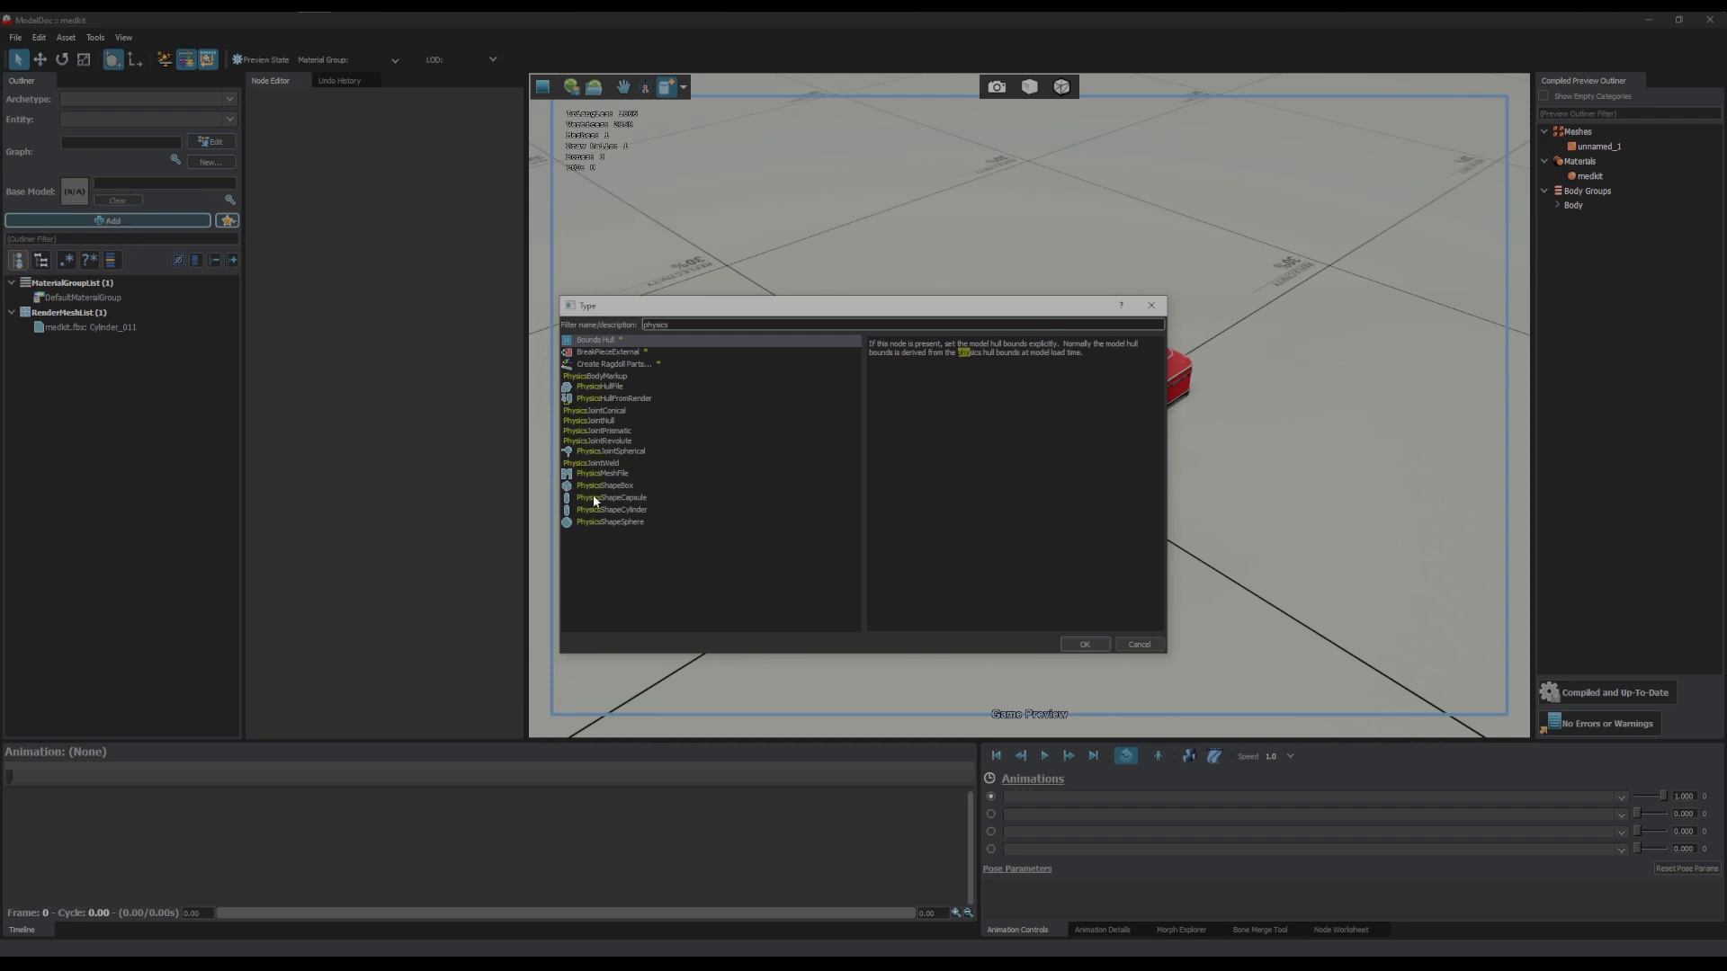
left_click(586, 399)
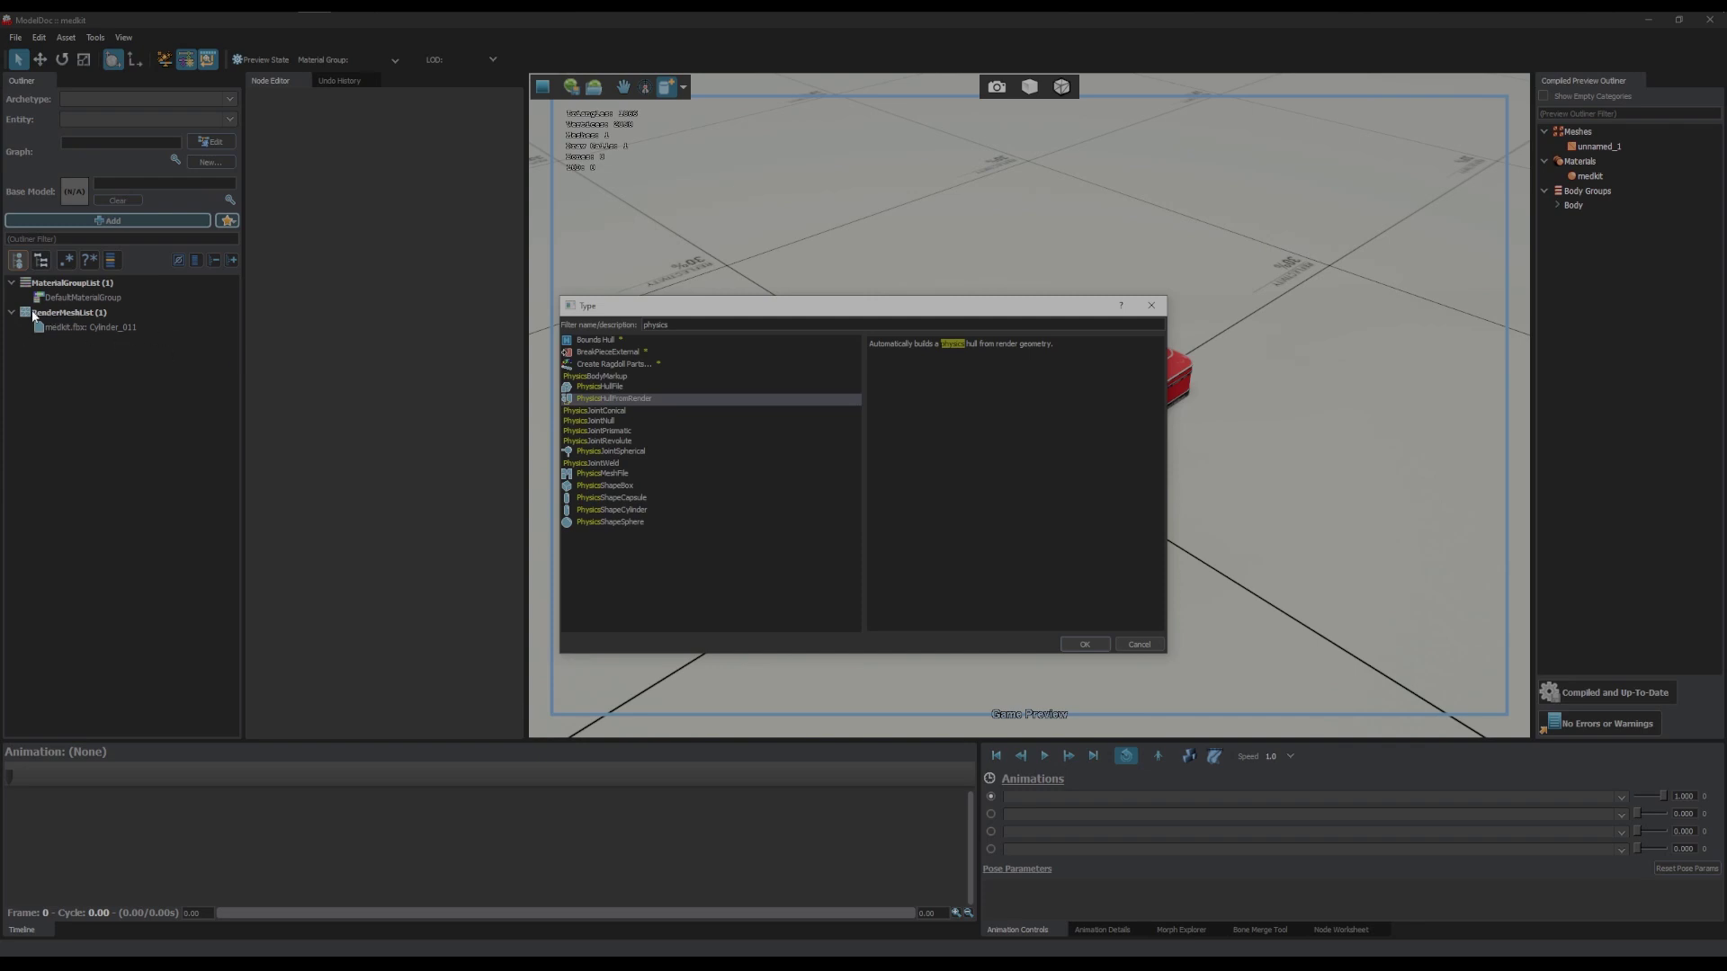
double_click(650, 402)
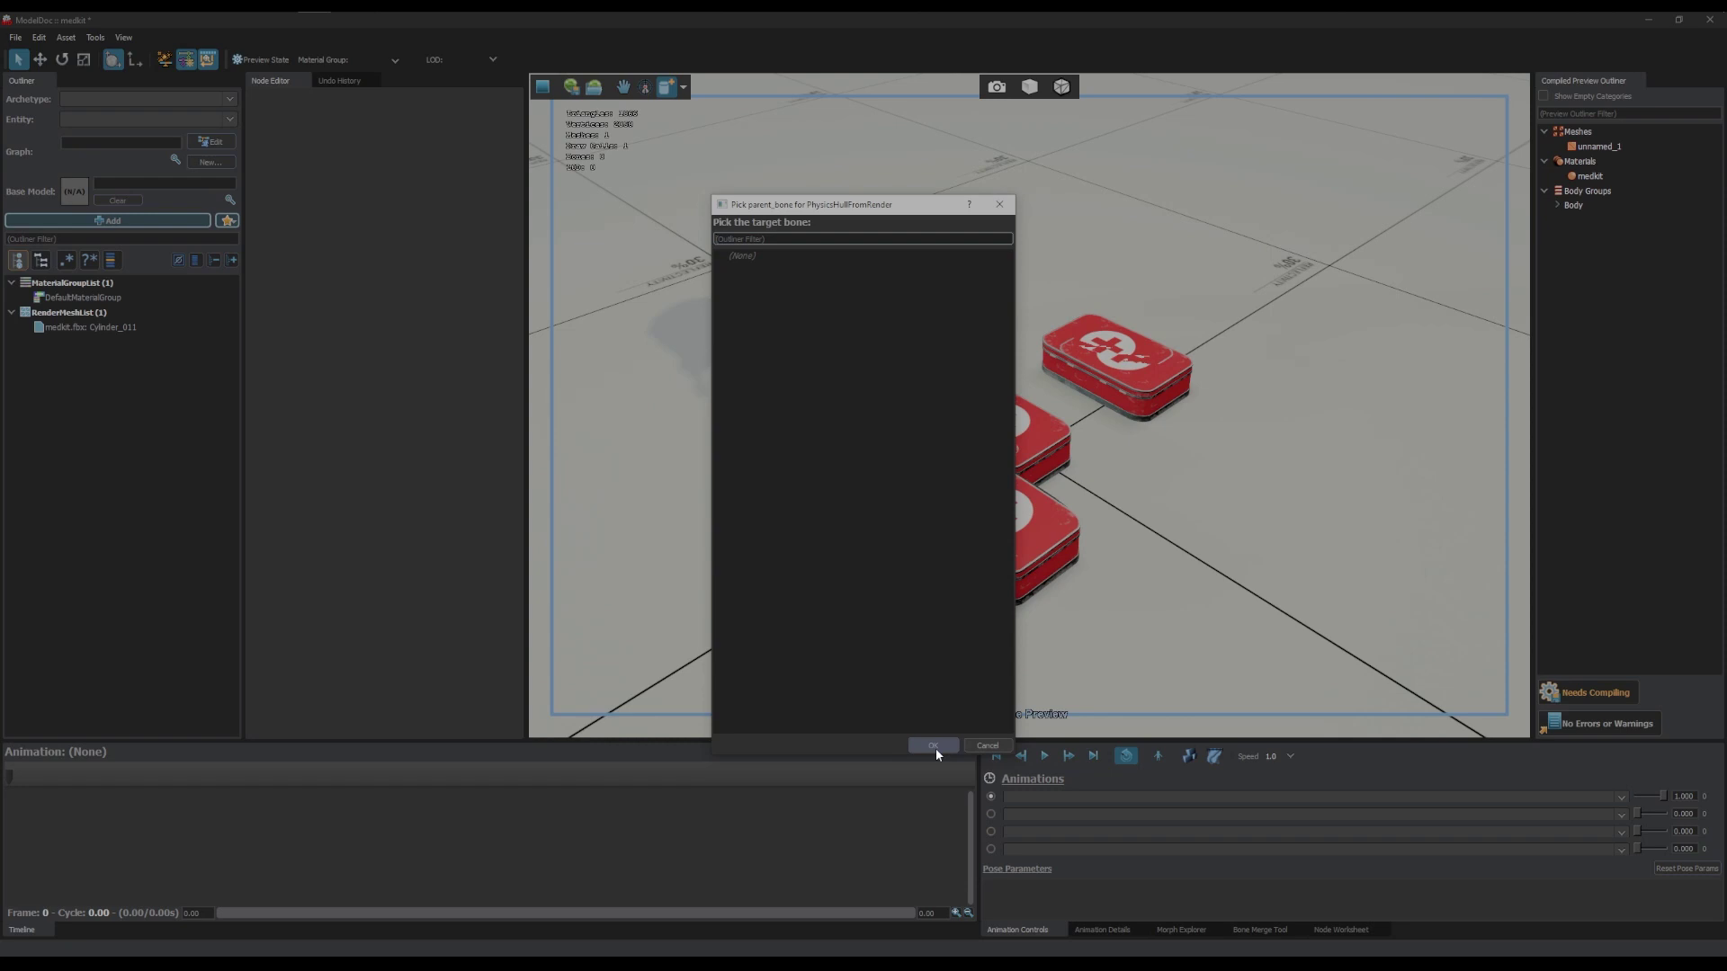
left_click(933, 746)
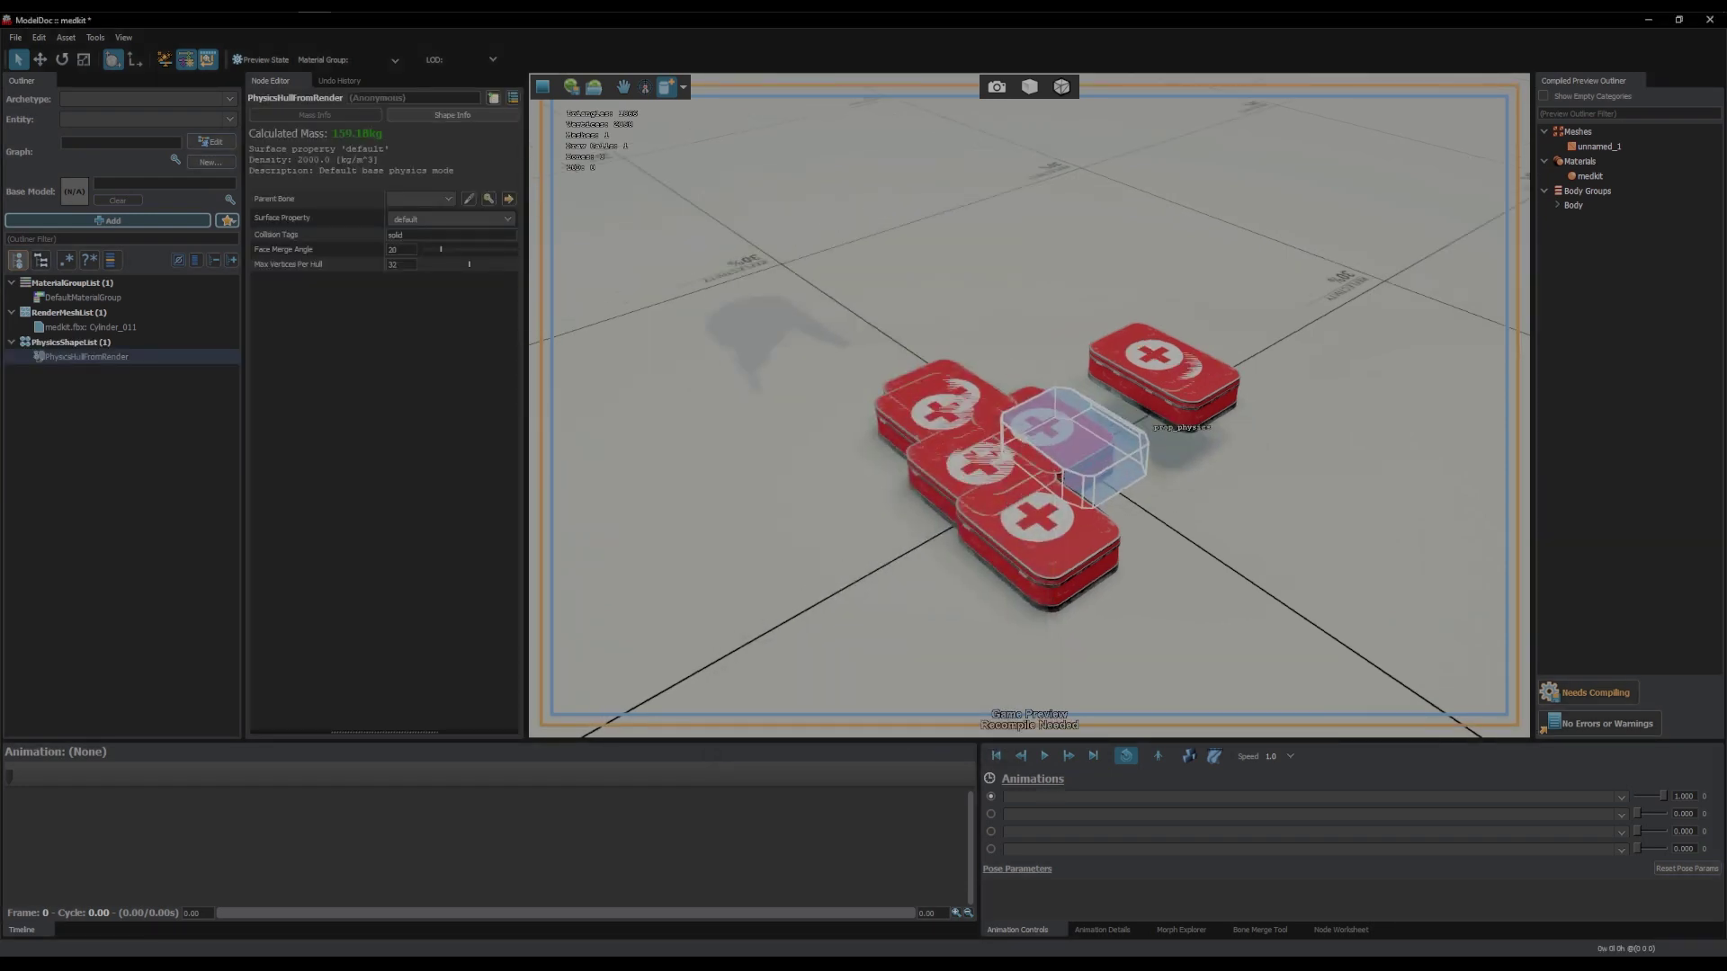
Check the physics hull's shape around the medkit and recompile the model
right_click_drag(1029, 405, 855, 431)
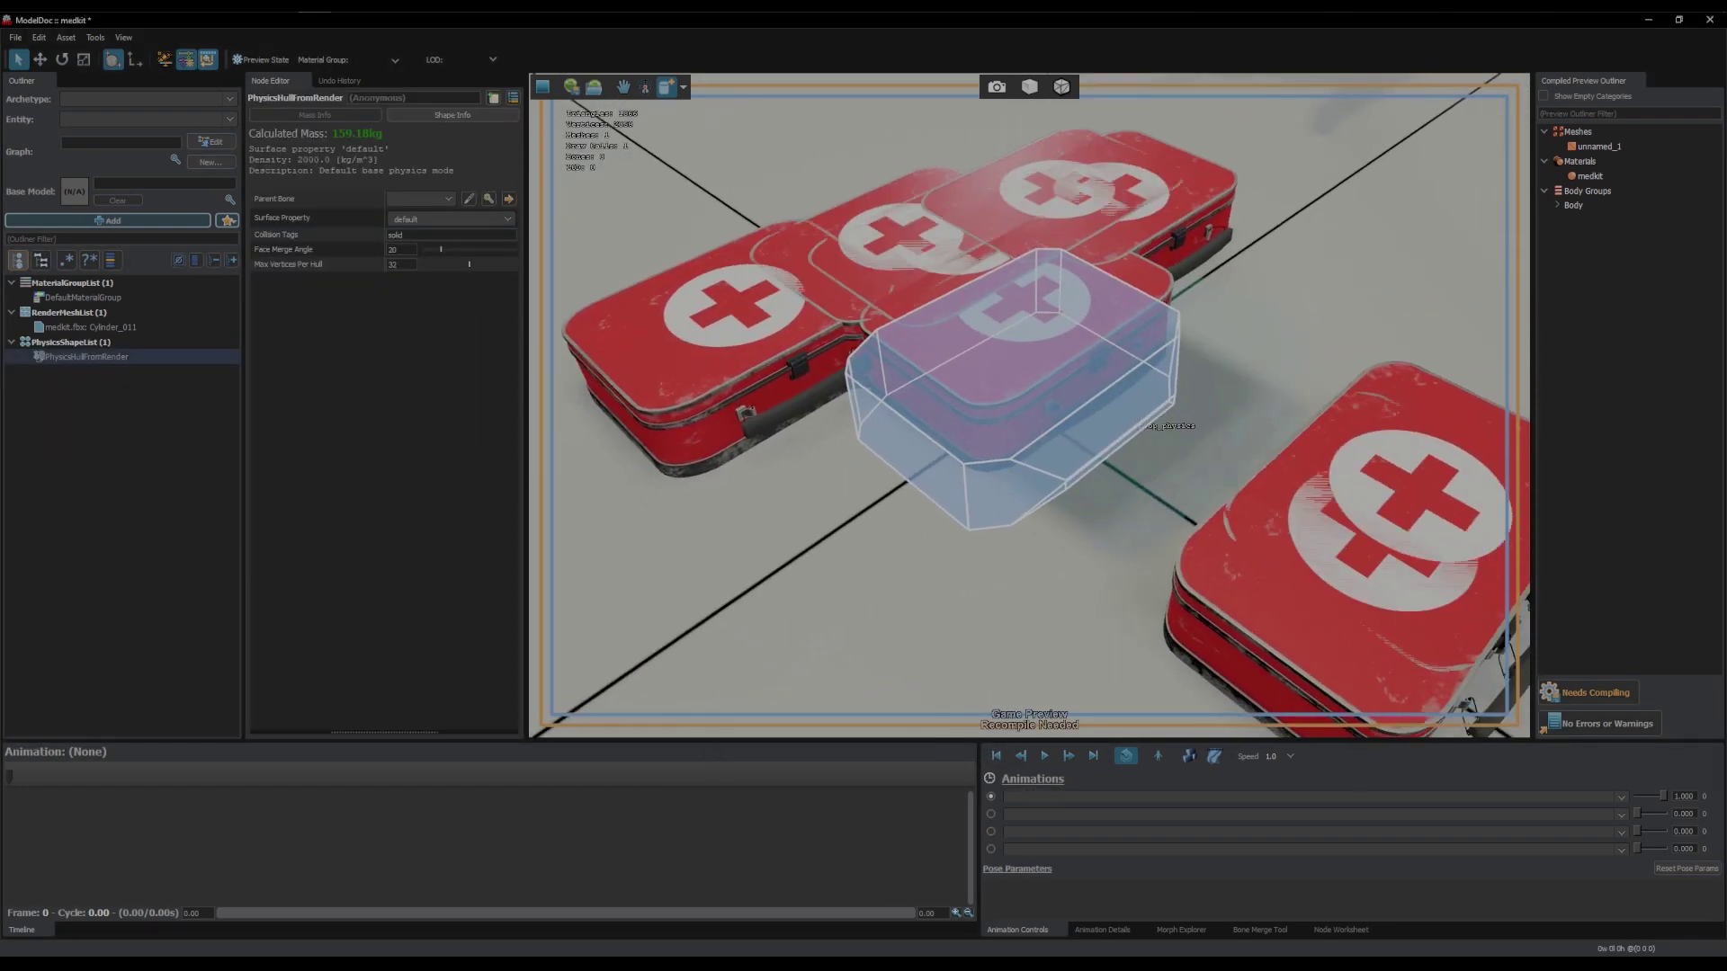
right_click_drag(1072, 570, 1016, 530)
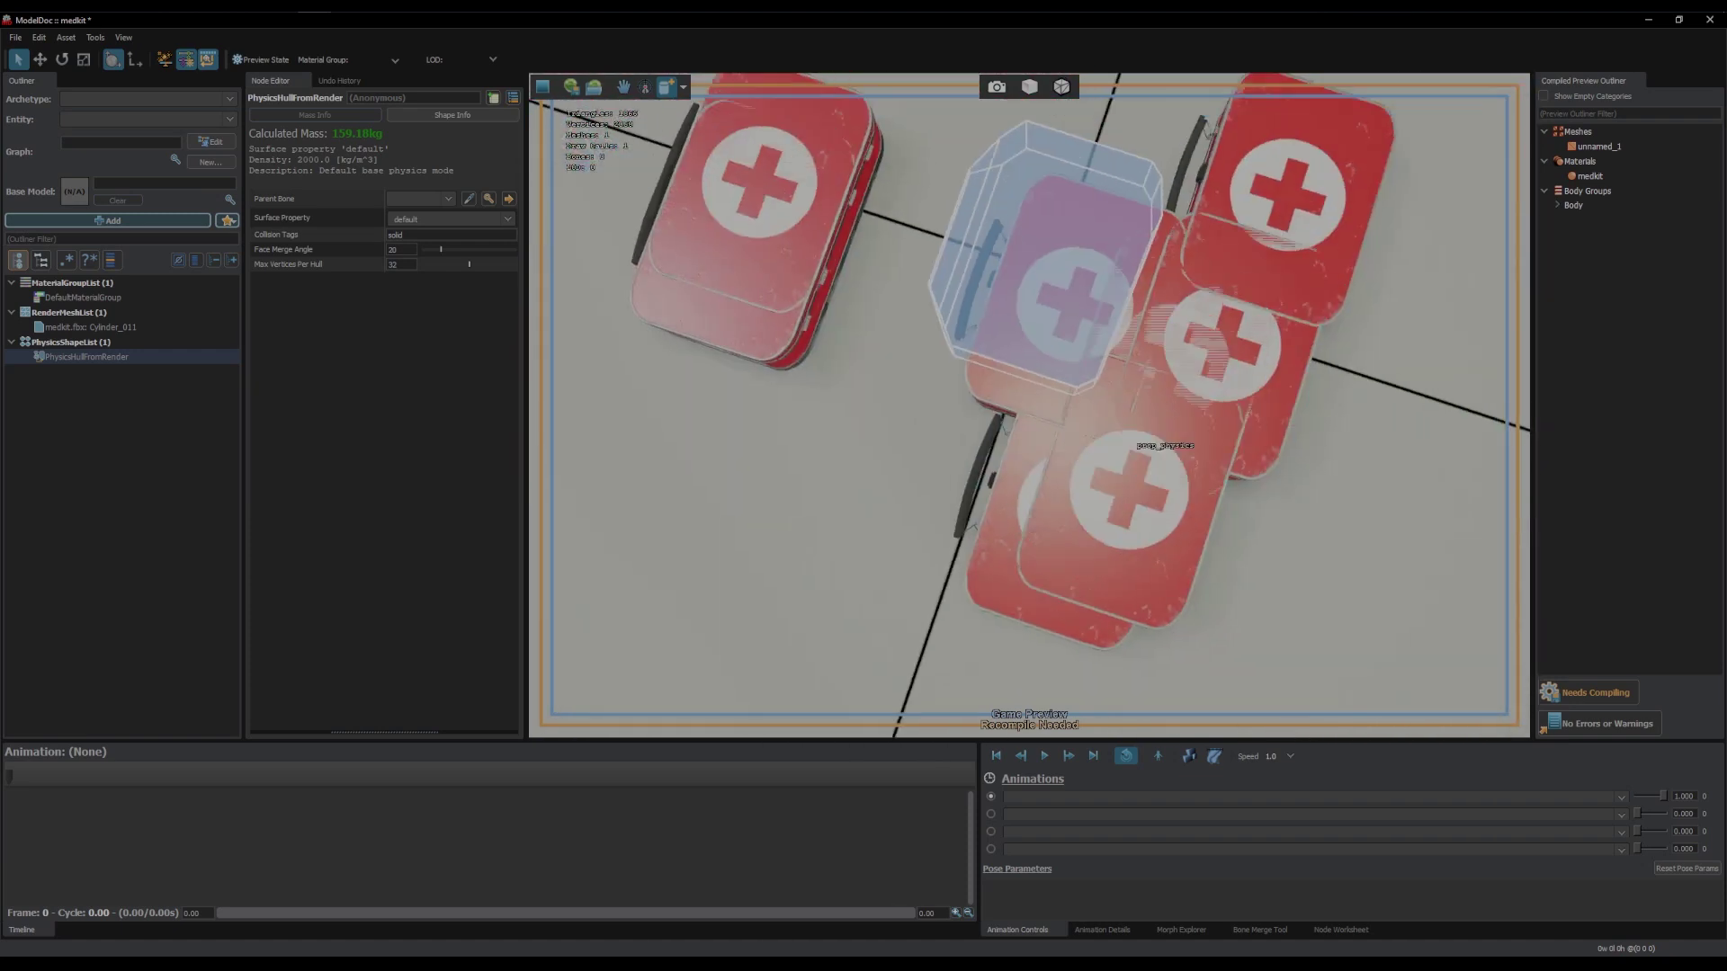
right_click_drag(1137, 450, 1099, 381)
left_click(1085, 264)
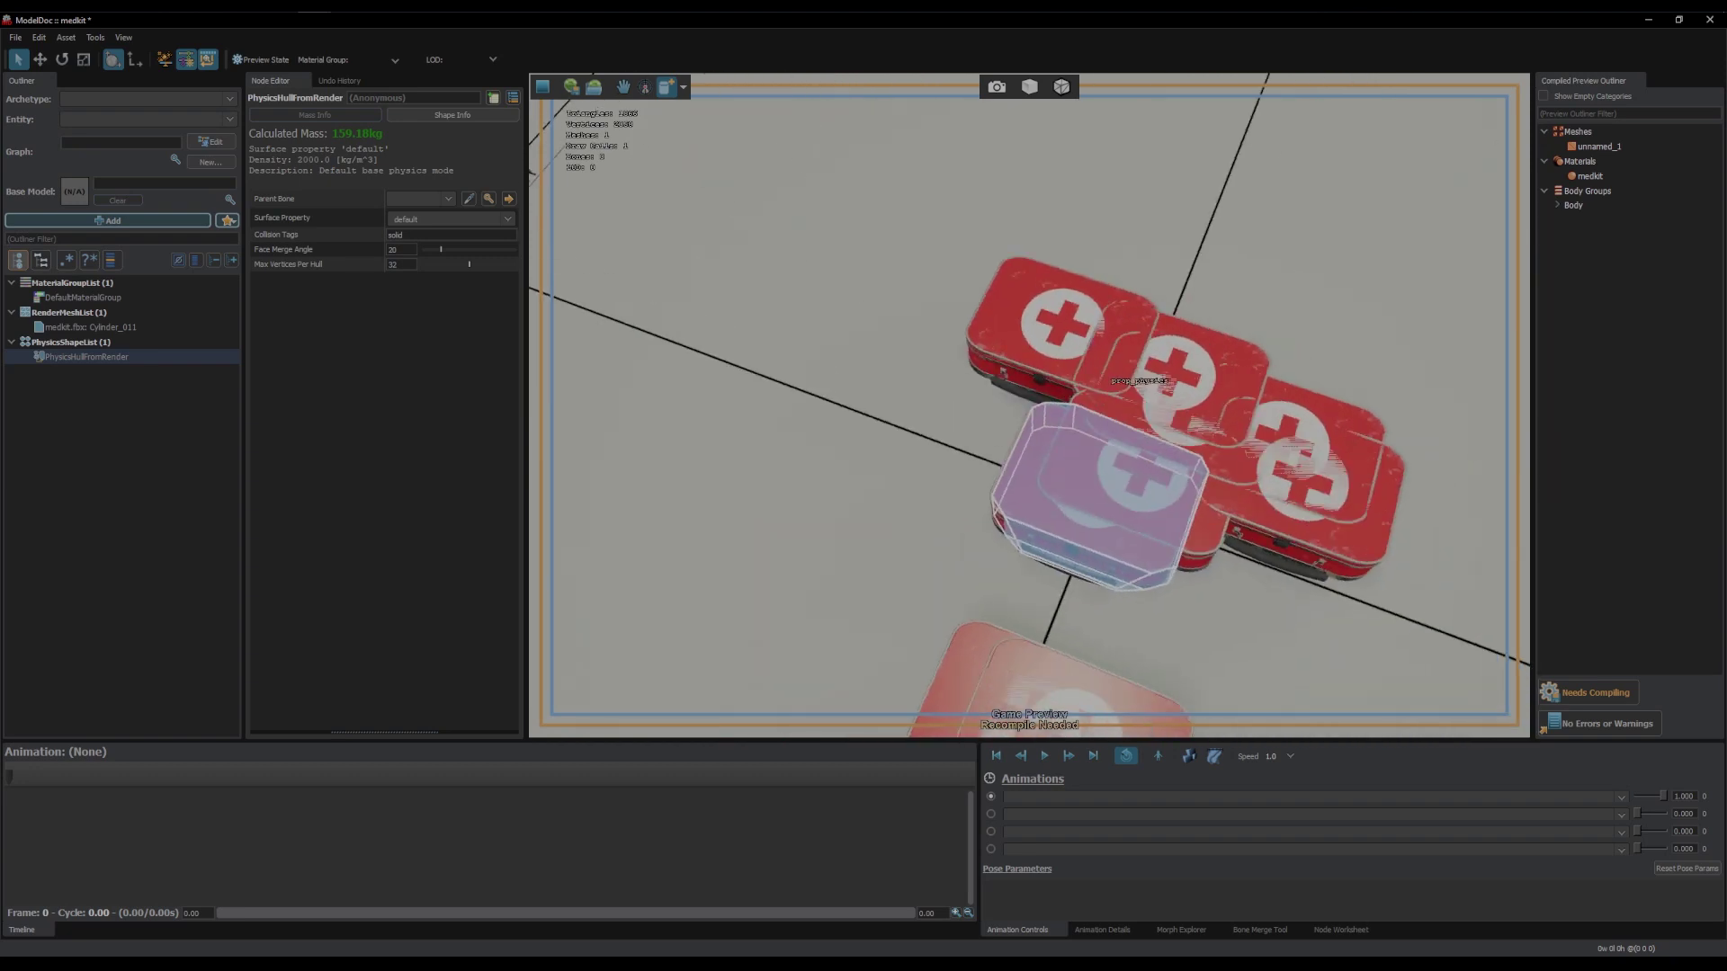
left_click(1601, 689)
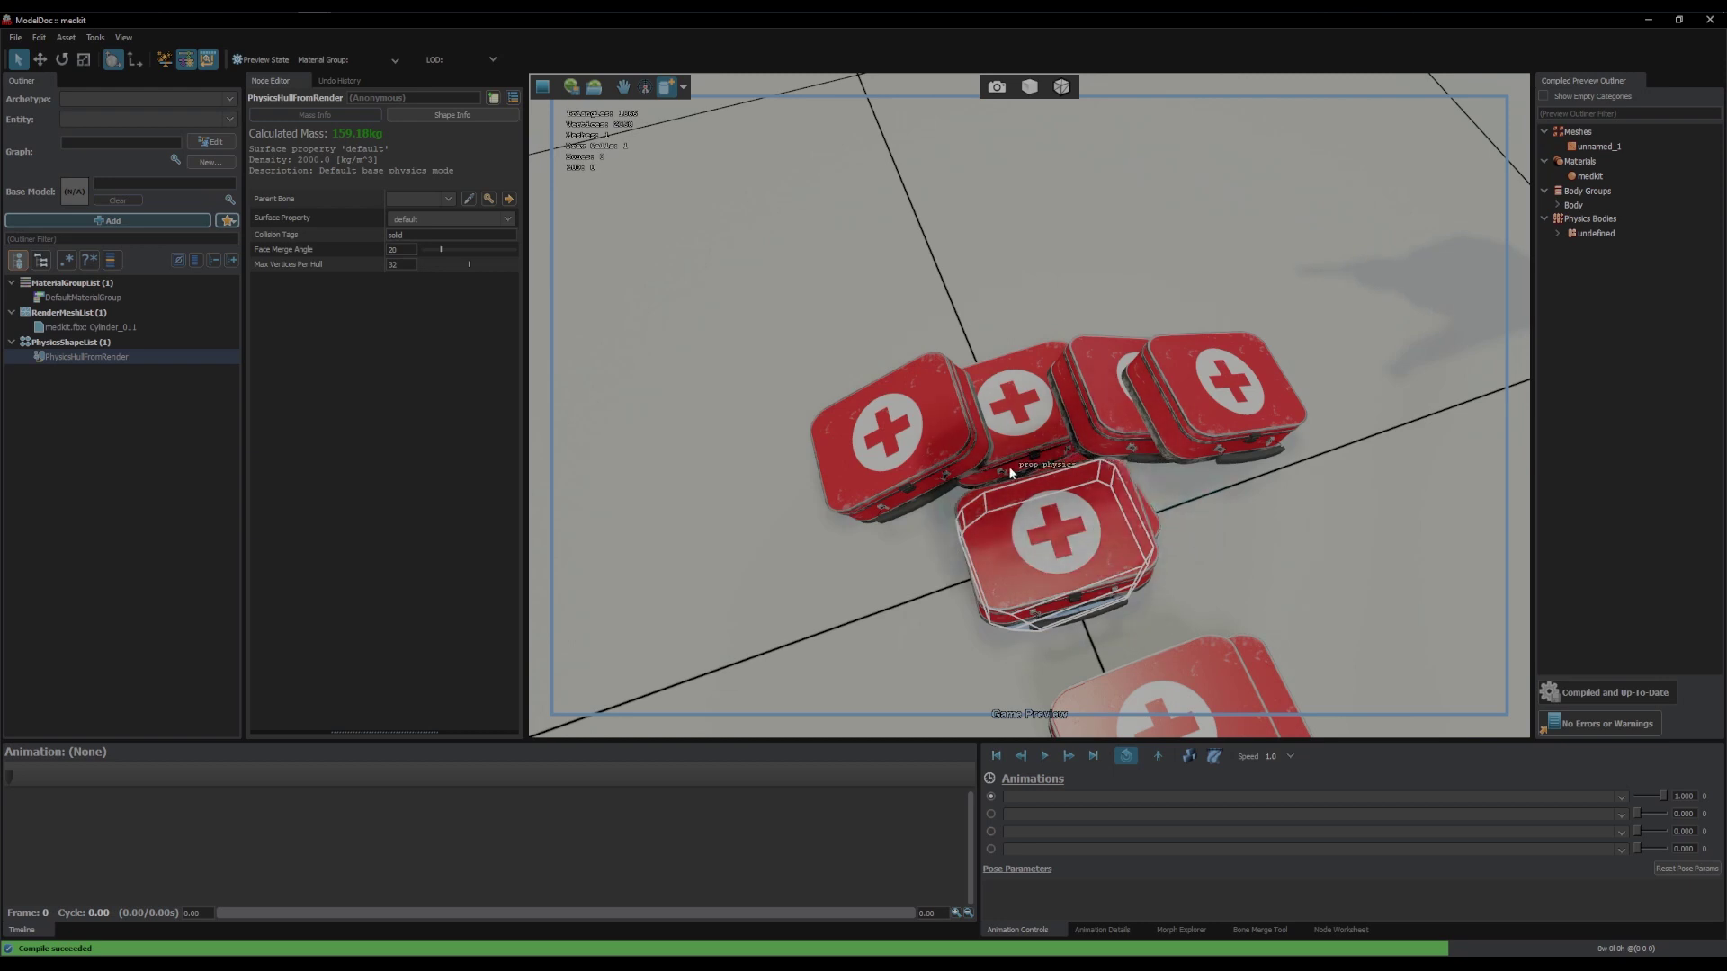
Pull a medkit across the game preview with the Grab tool to test its physics
left_click_drag(1010, 474, 653, 194)
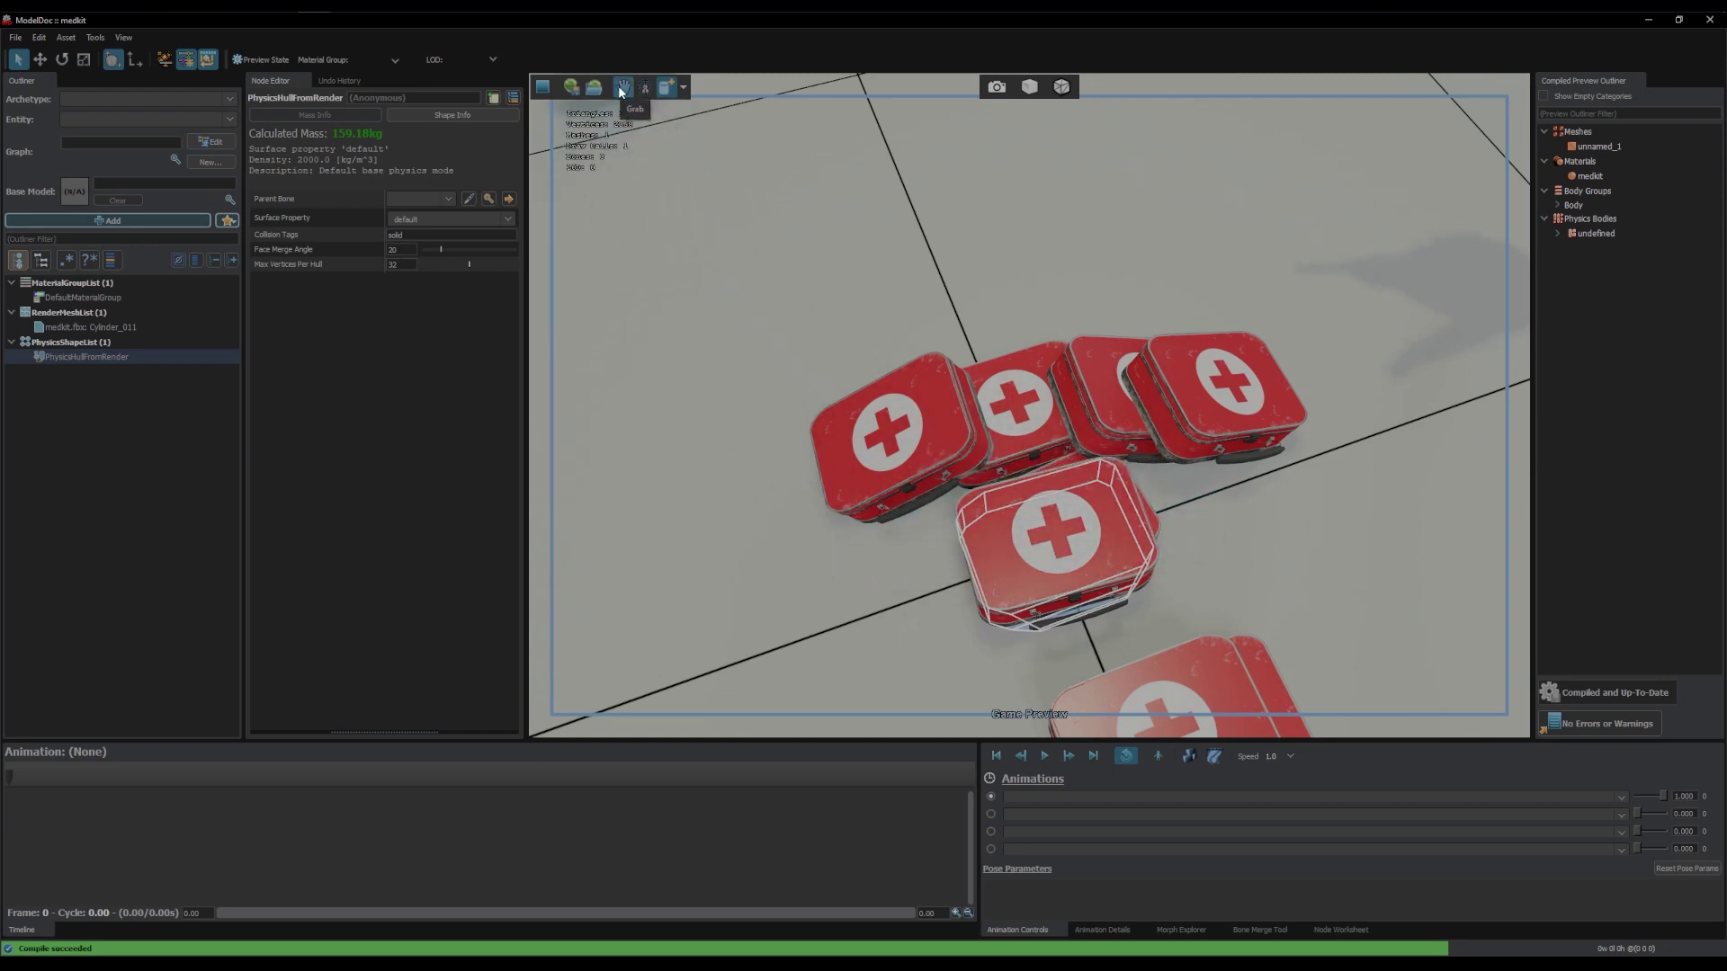
left_click_drag(1032, 499, 1259, 388)
Switch to the s&box editor and shoot the medkits in the running game to test their collision and movement
key("alt+Tab")
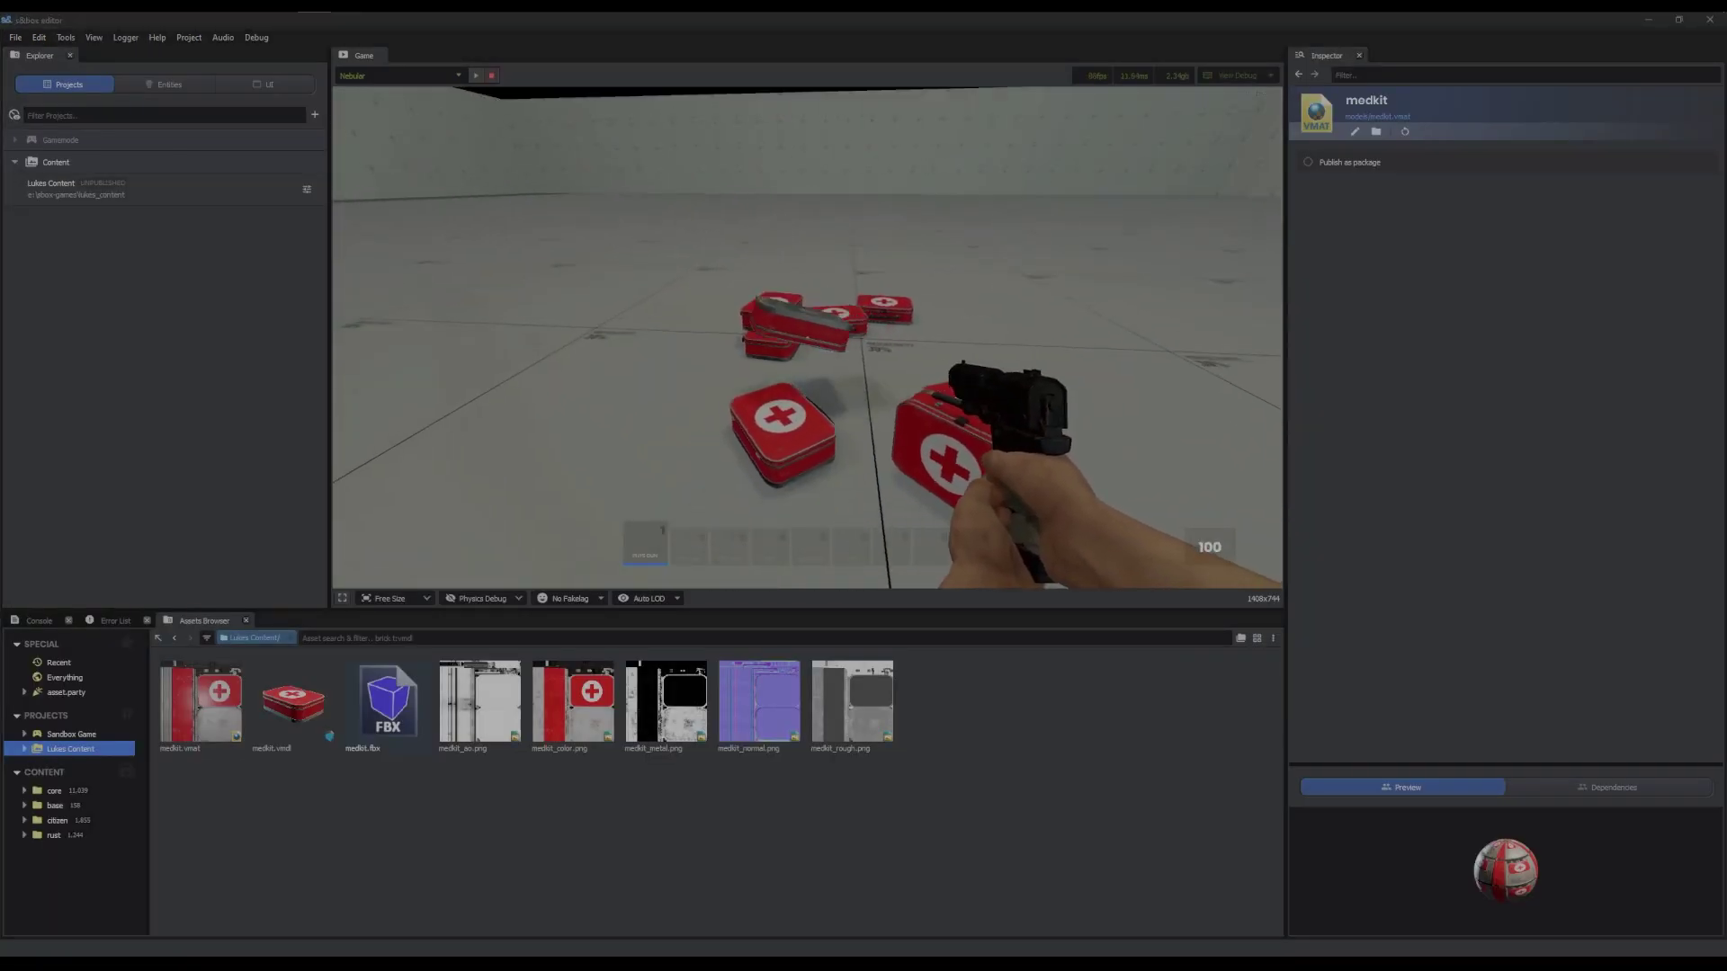
left_click(807, 338)
left_click(807, 338)
key("a")
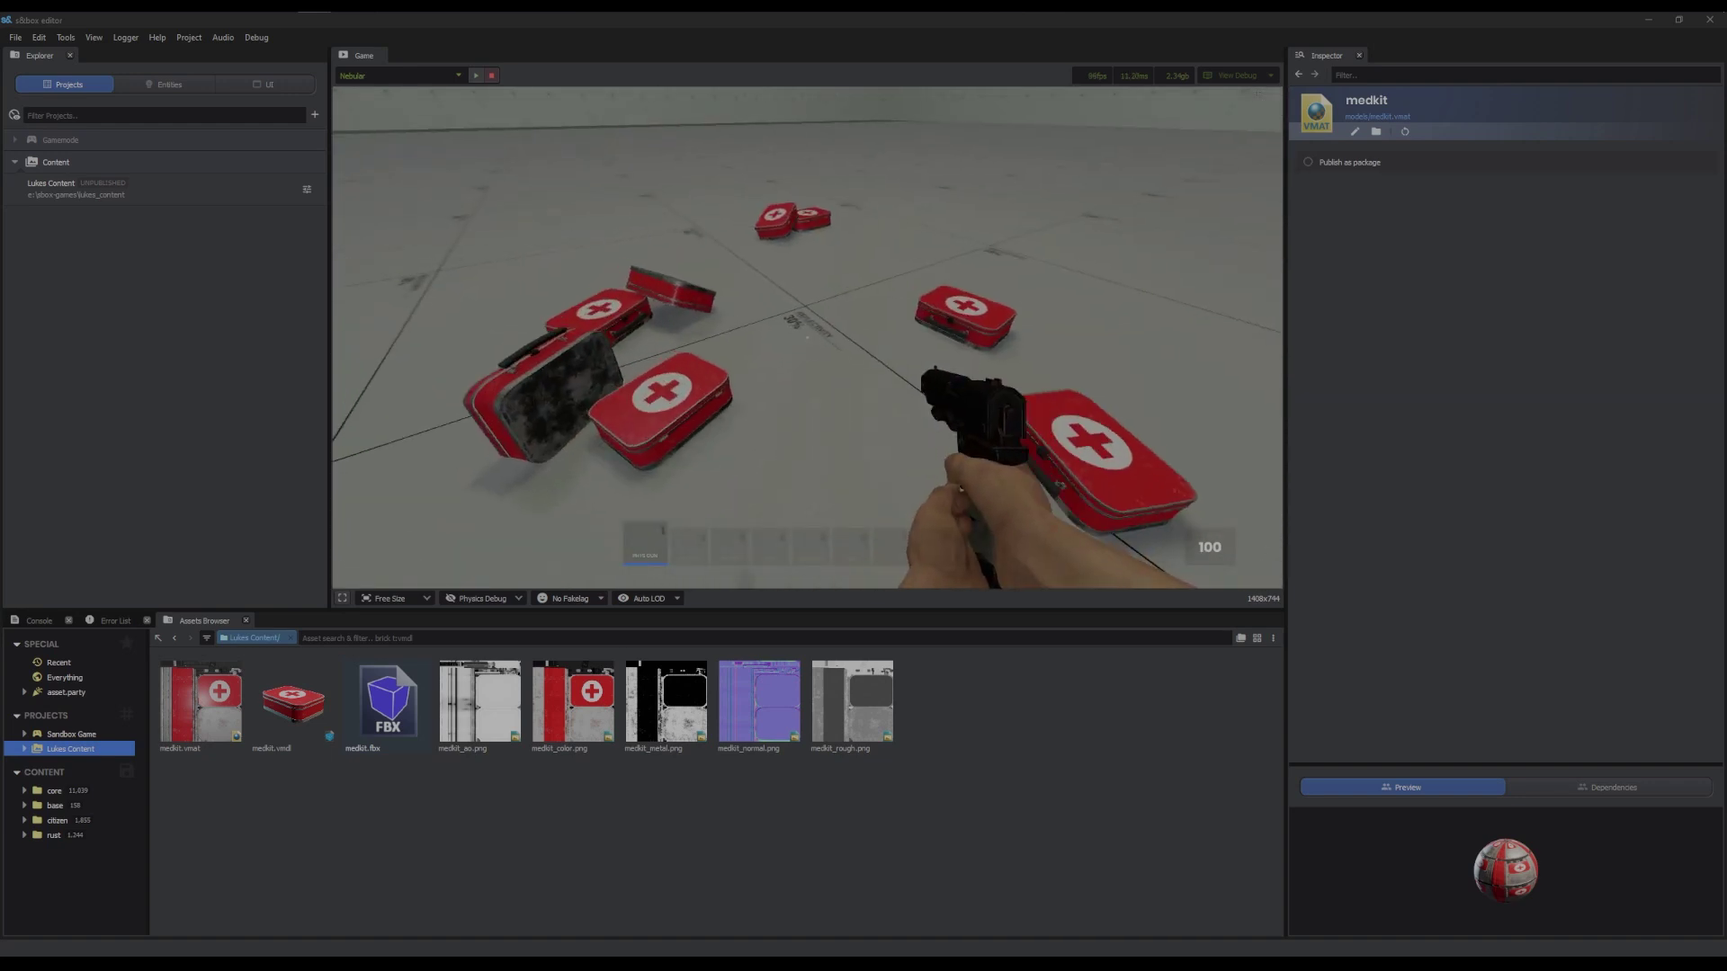
left_click(807, 339)
left_click(807, 338)
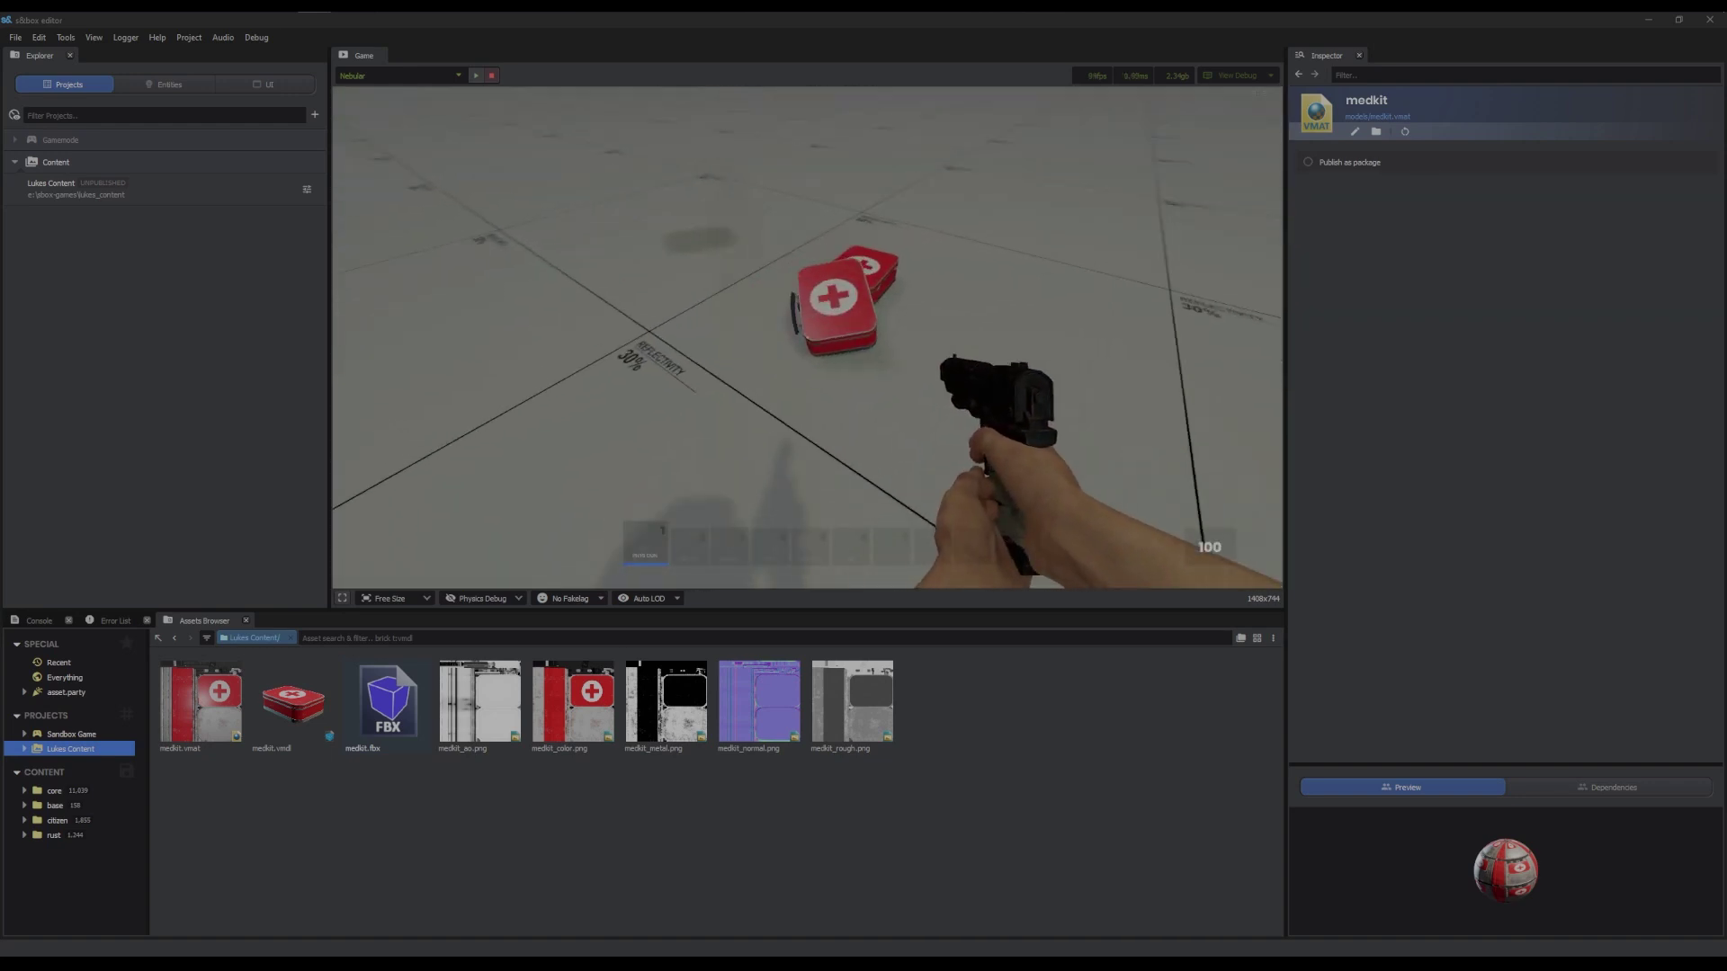
left_click(807, 338)
left_click_drag(807, 338, 807, 339)
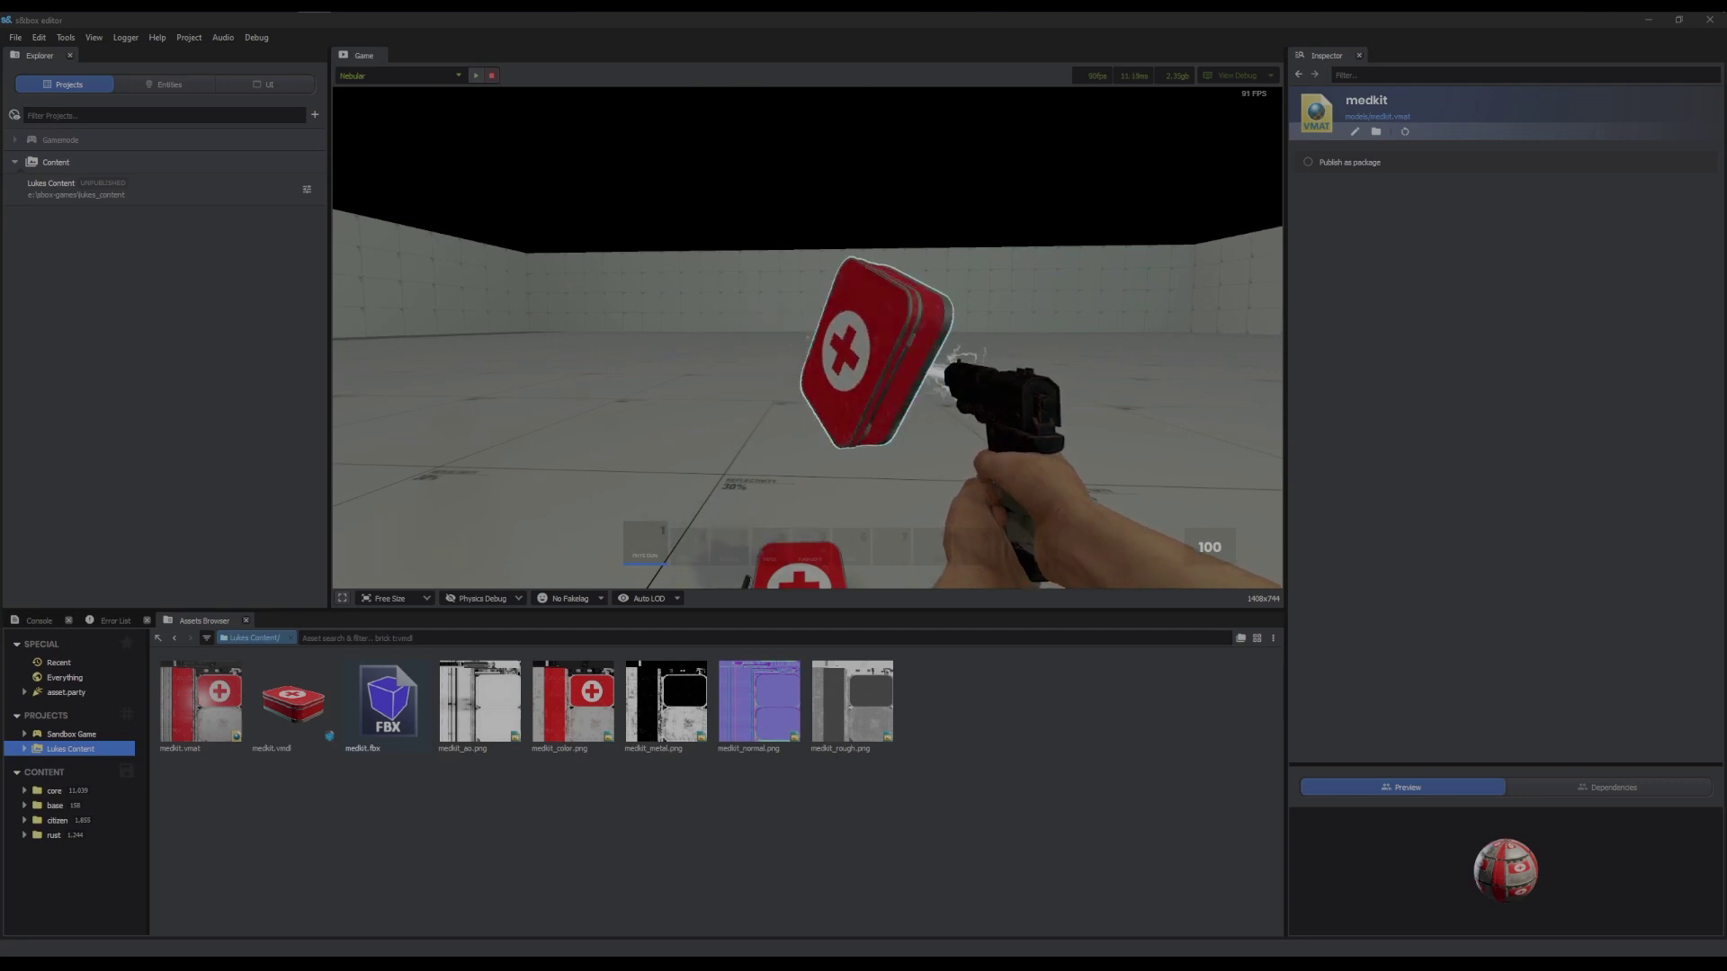